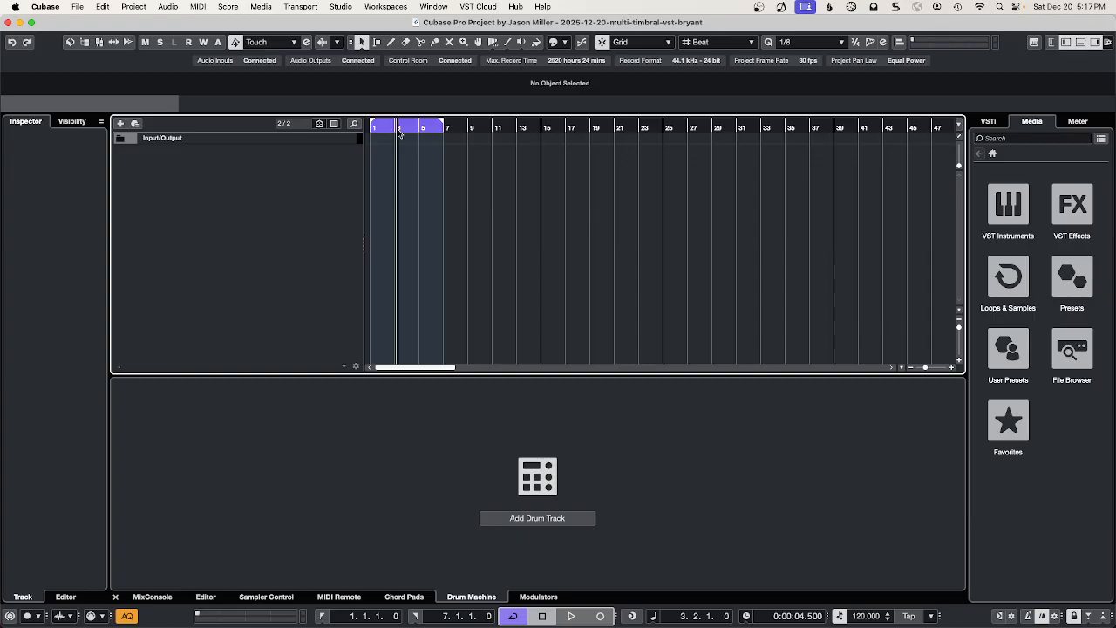
- Return the project cursor to bar 1 and shorten the cycle range to end at bar 5
drag(398, 129, 368, 129)
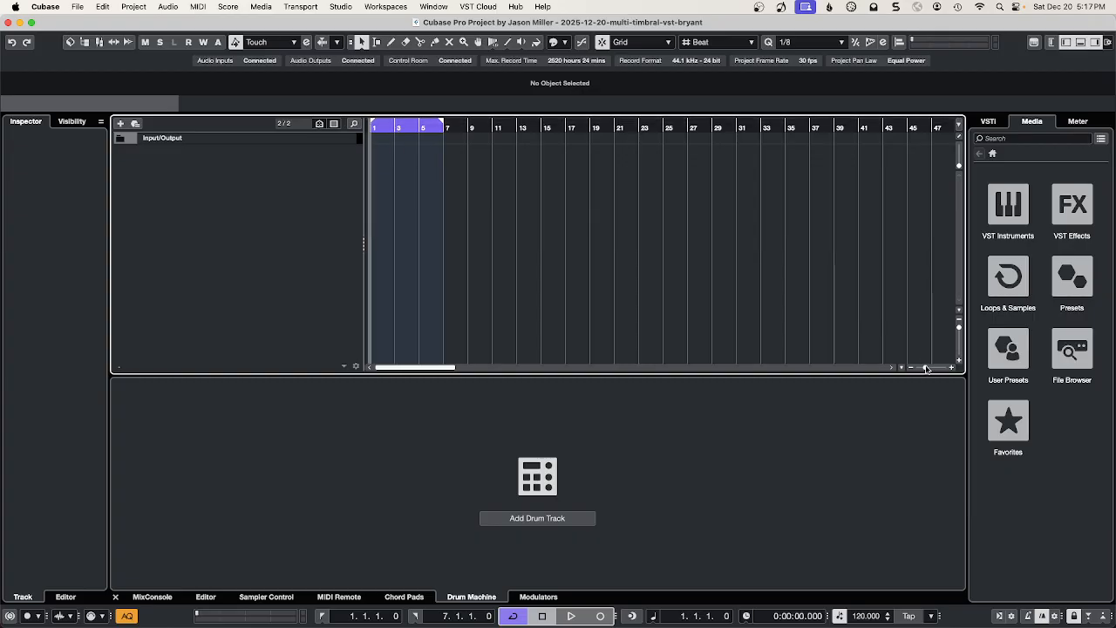
drag(926, 368, 930, 369)
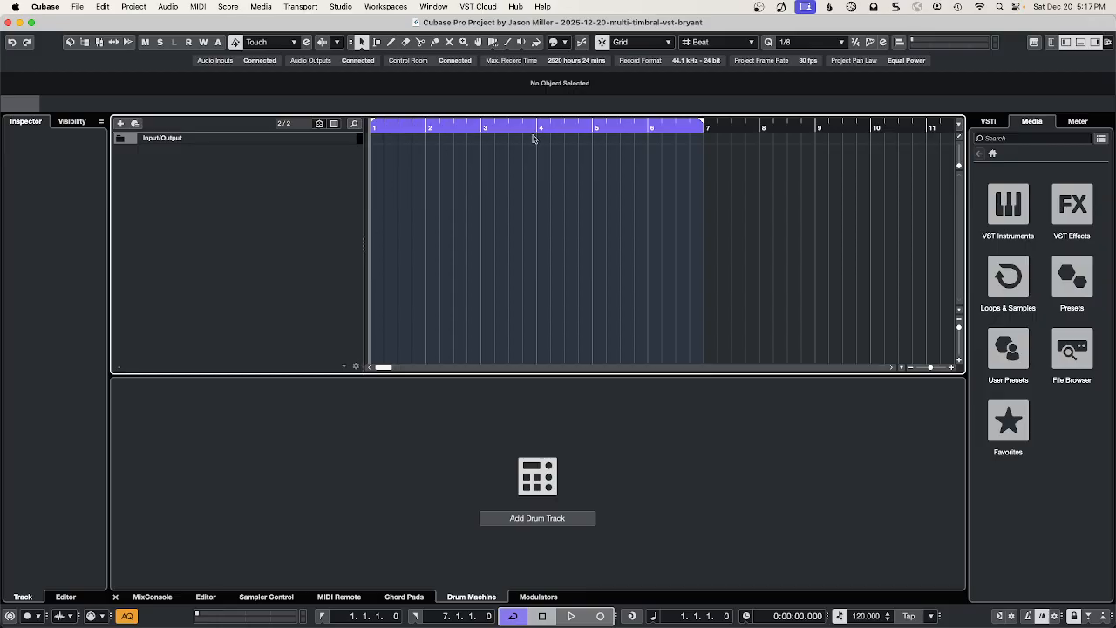
drag(702, 122, 593, 129)
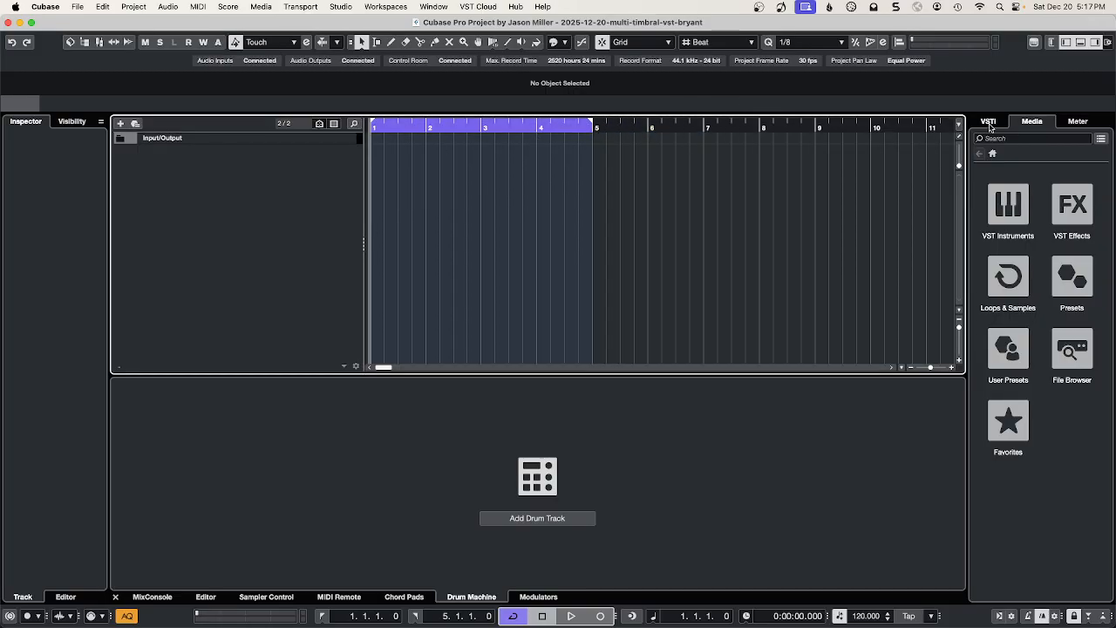
- Add HALion Sonic as a rack instrument and create a MIDI track assigned to it
click(987, 121)
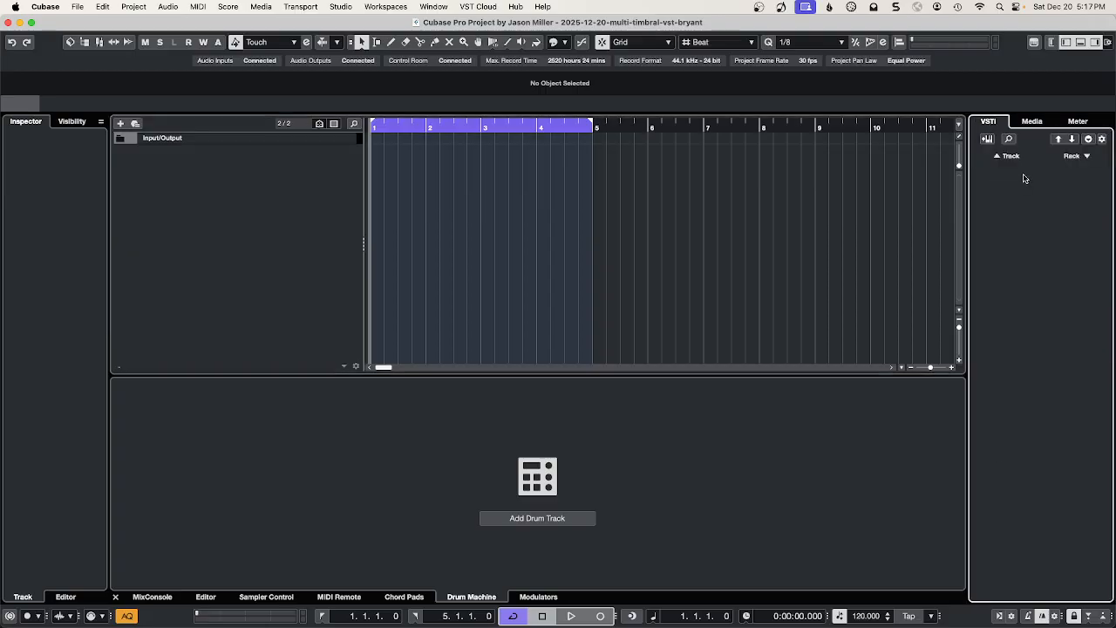
click(1087, 156)
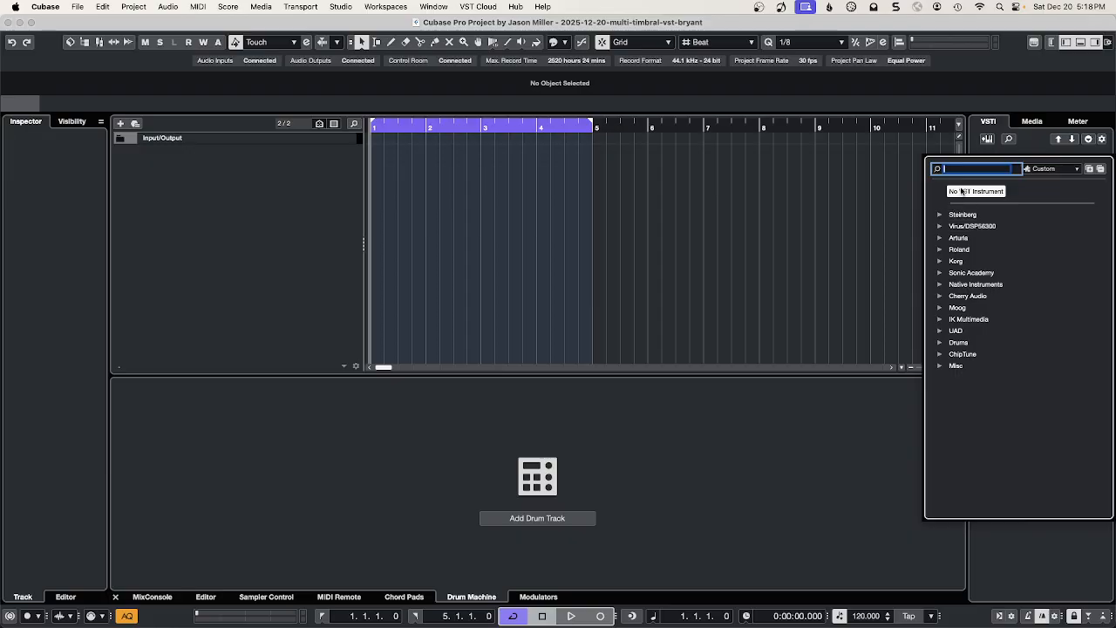
text(Halion)
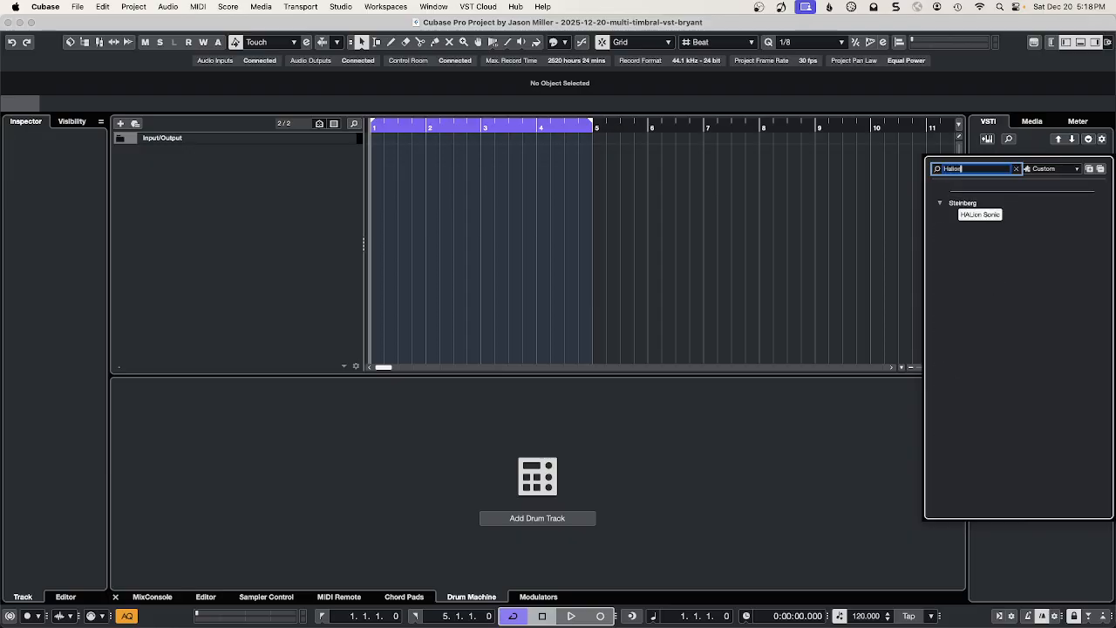
double_click(978, 216)
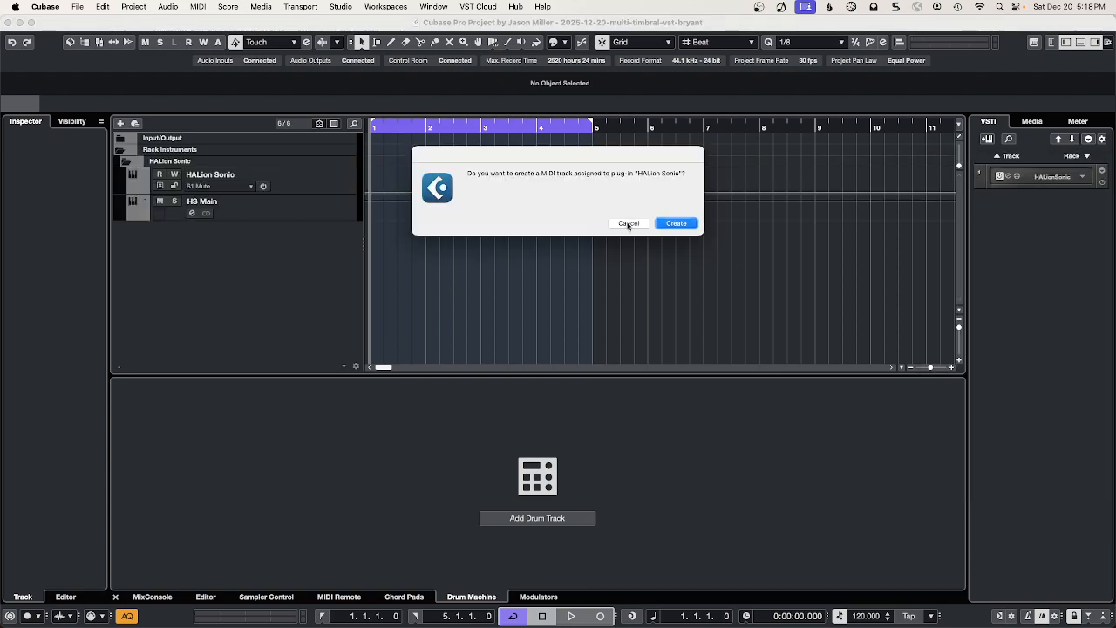
click(678, 223)
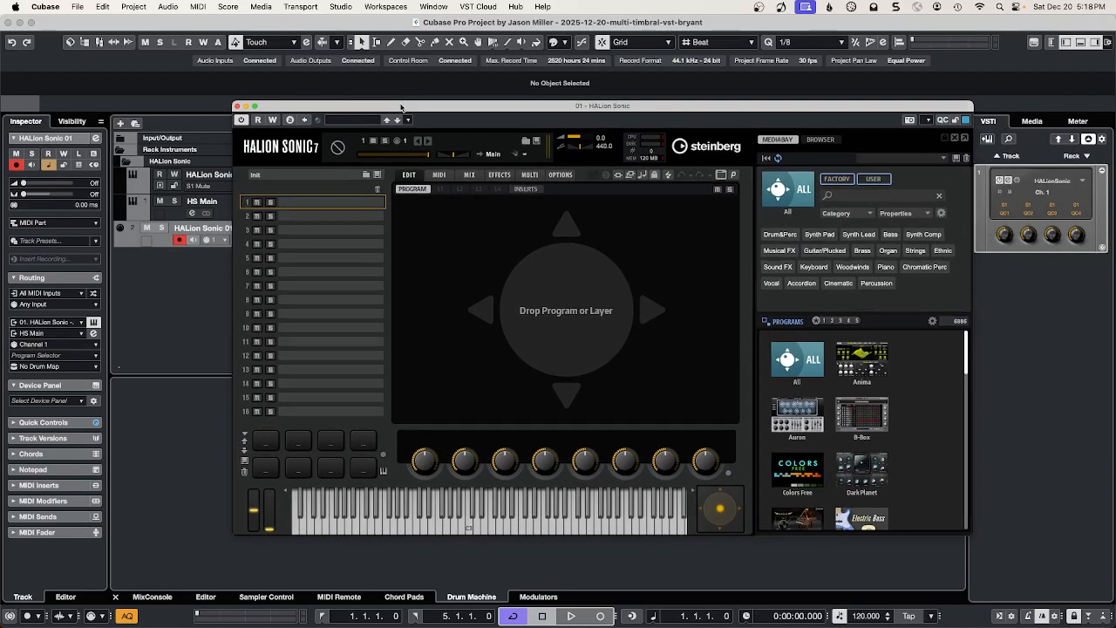
- Load the [GM 131] Jazz Kit program into slot 1 of HALion Sonic
click(811, 364)
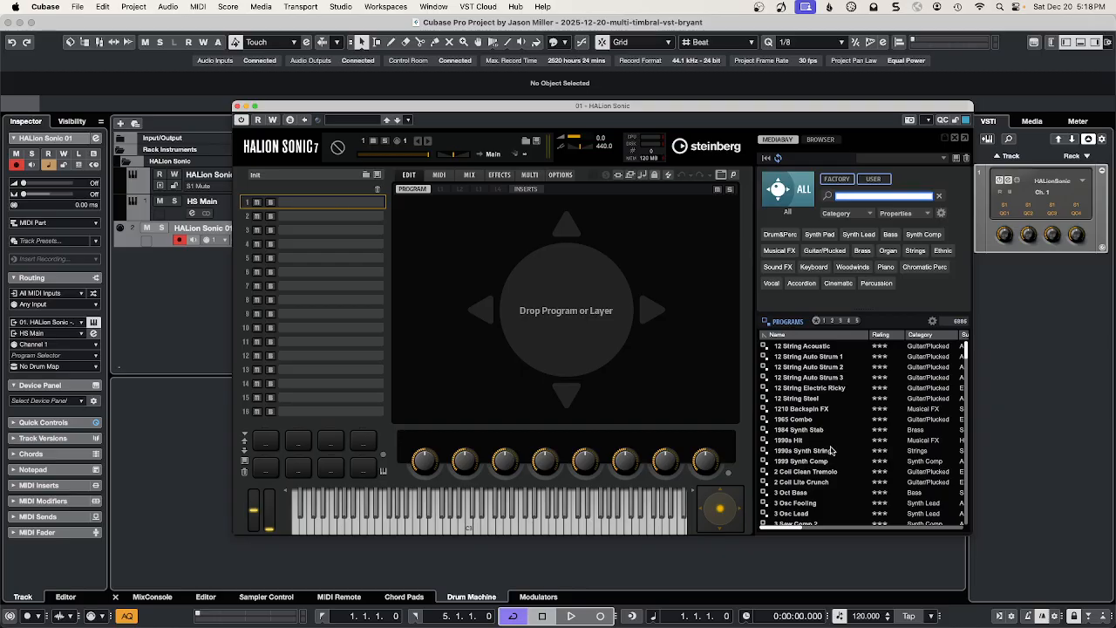
scroll(833, 450, down, 15)
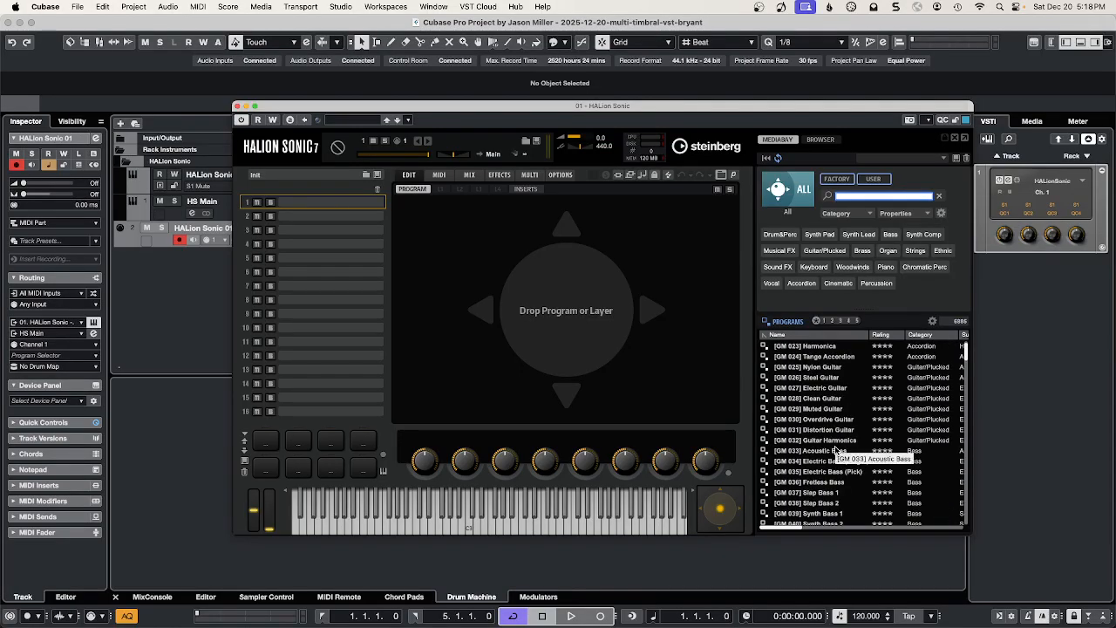
scroll(834, 450, down, 20)
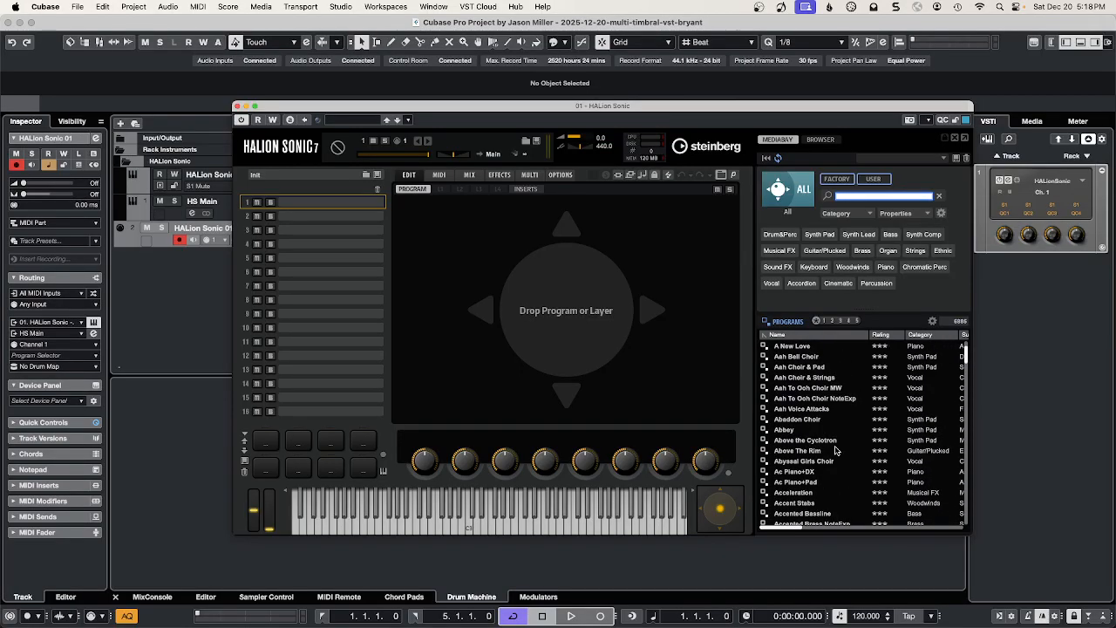
scroll(834, 450, up, 4)
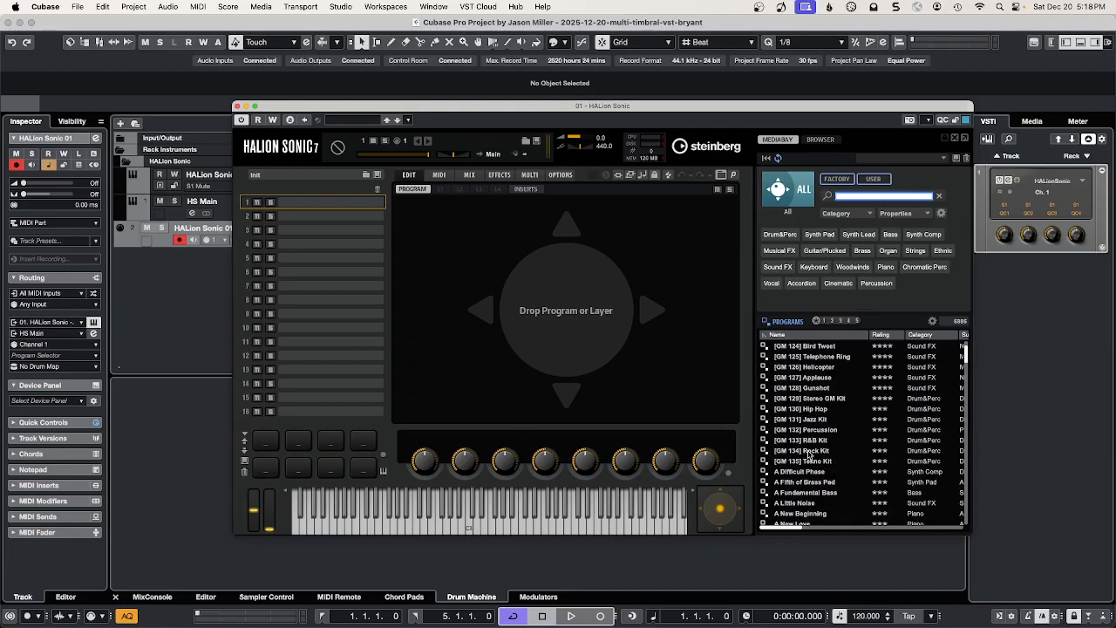
click(808, 453)
double_click(812, 420)
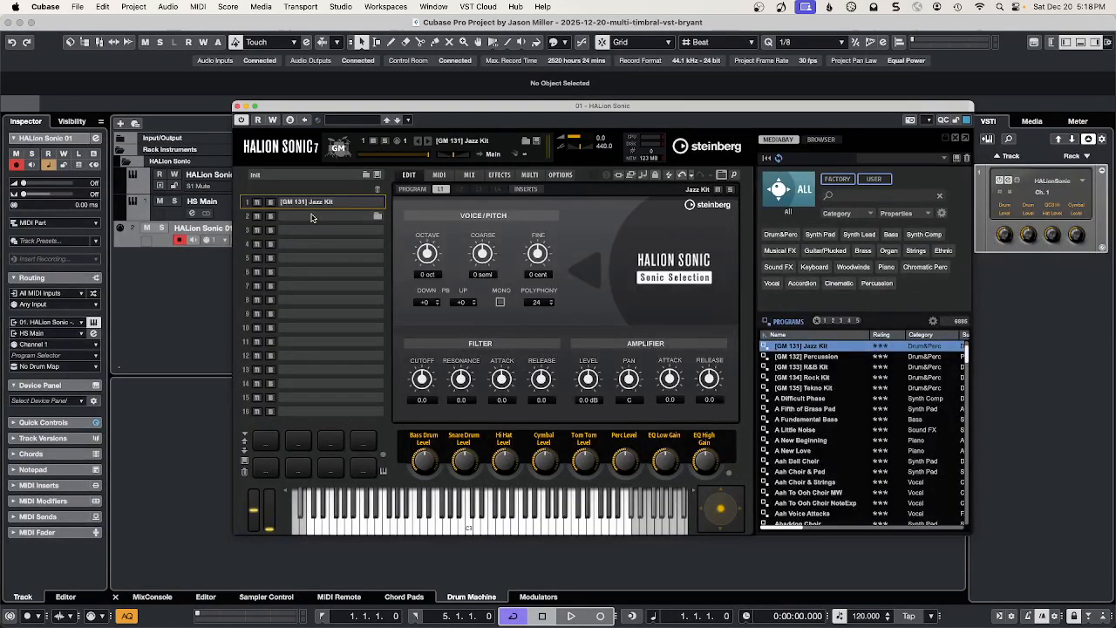
- Load the [GM 039] Synth Bass 1 program into slot 2 of HALion Sonic
click(314, 216)
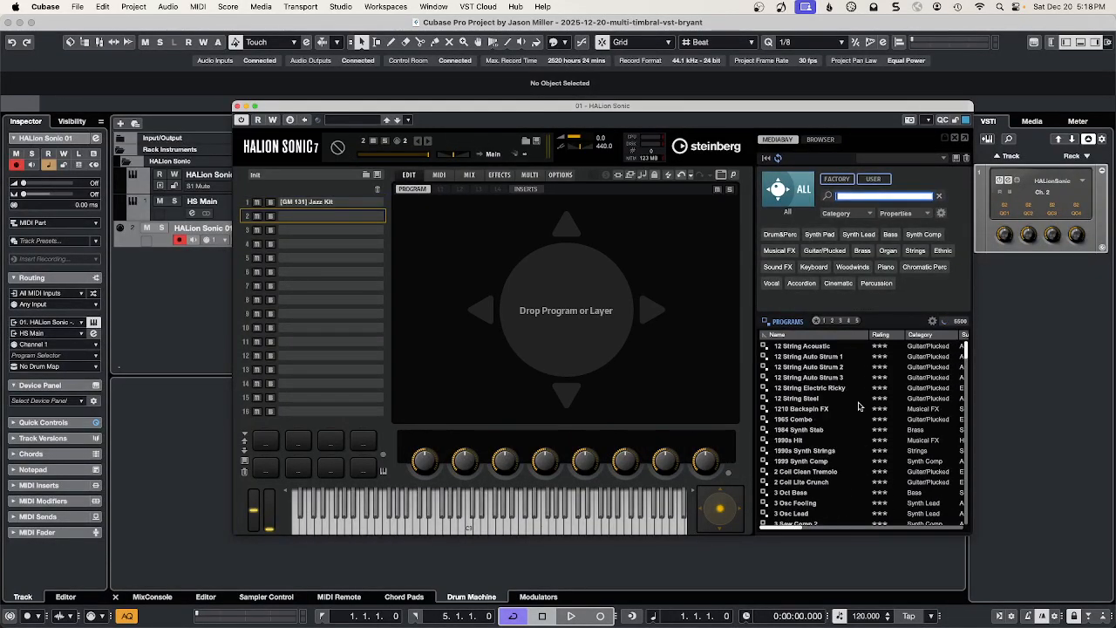
scroll(857, 409, down, 10)
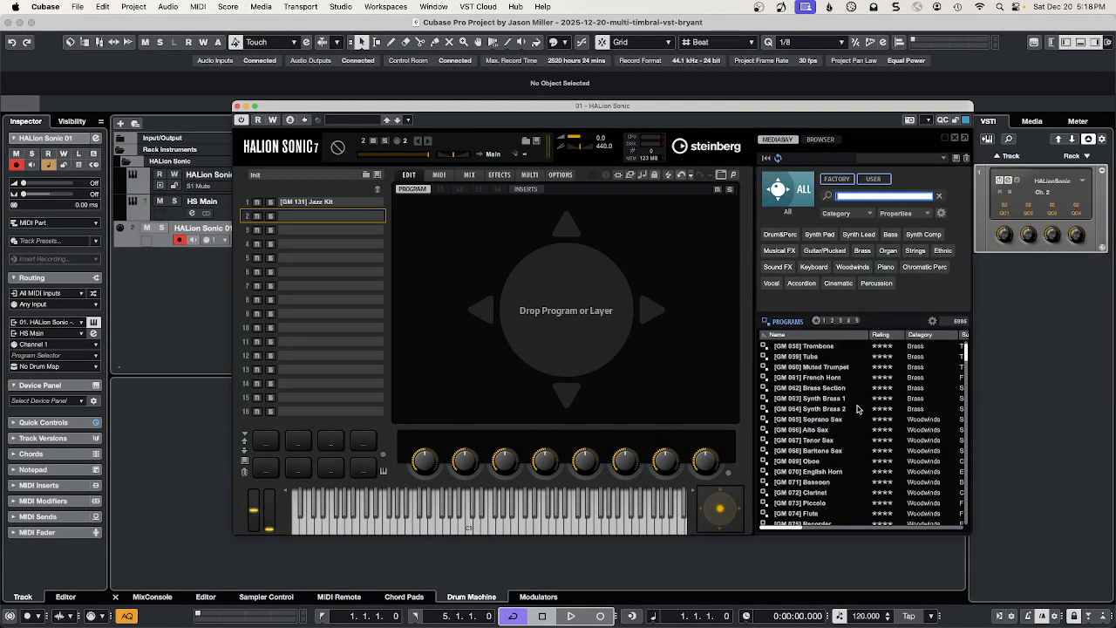
scroll(790, 419, up, 2)
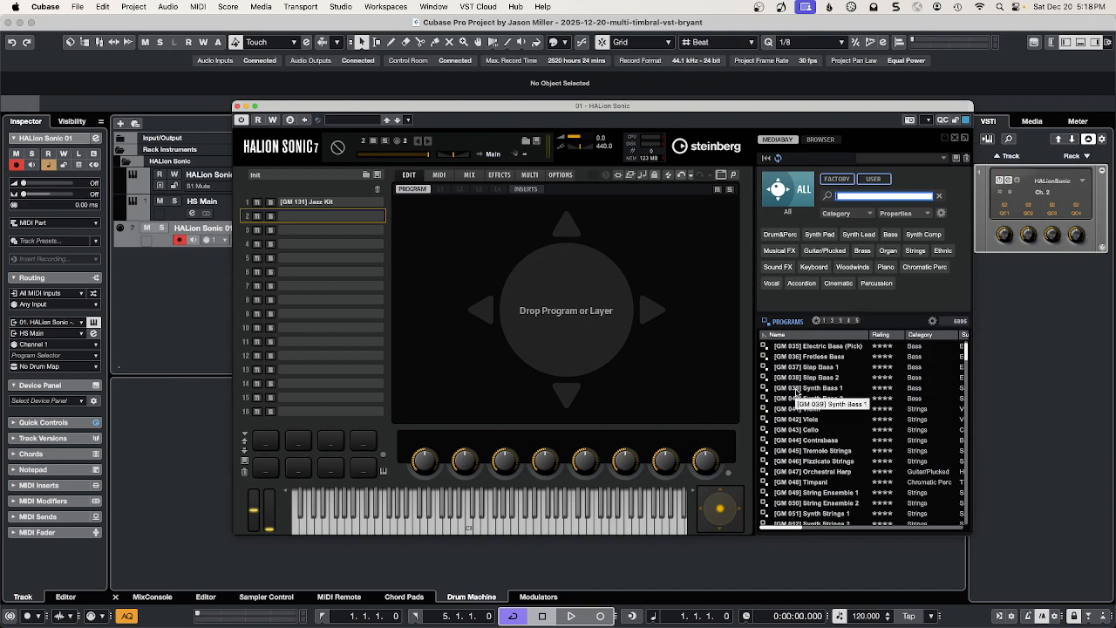
double_click(796, 392)
- Load the [GM 095] Pad 7 (Halo) program into slot 3 of HALion Sonic and close the instrument window
click(307, 230)
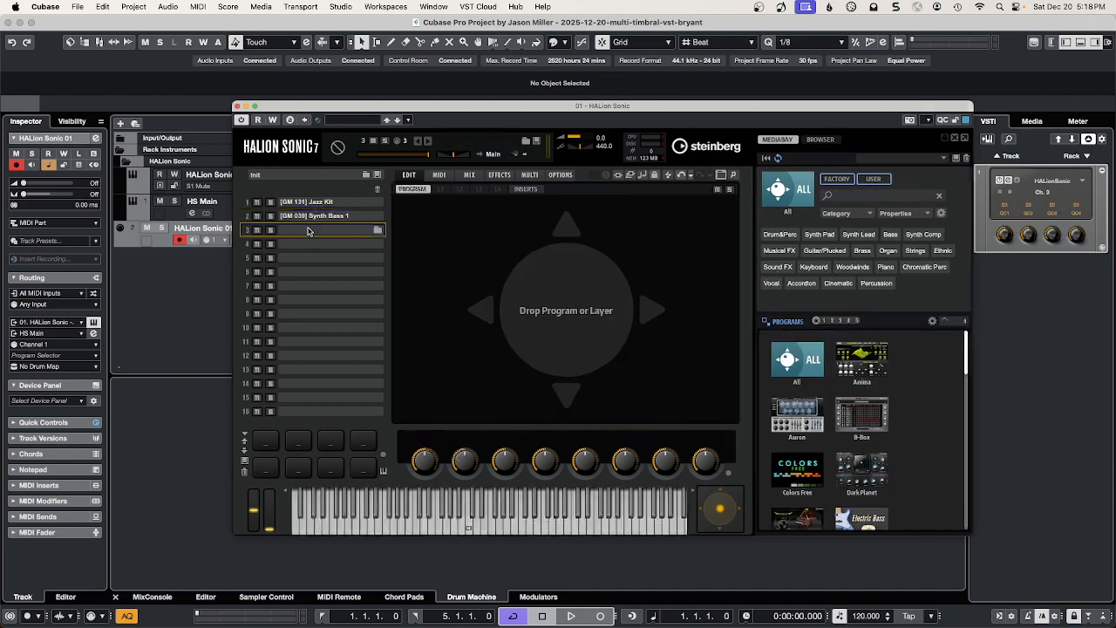
click(797, 359)
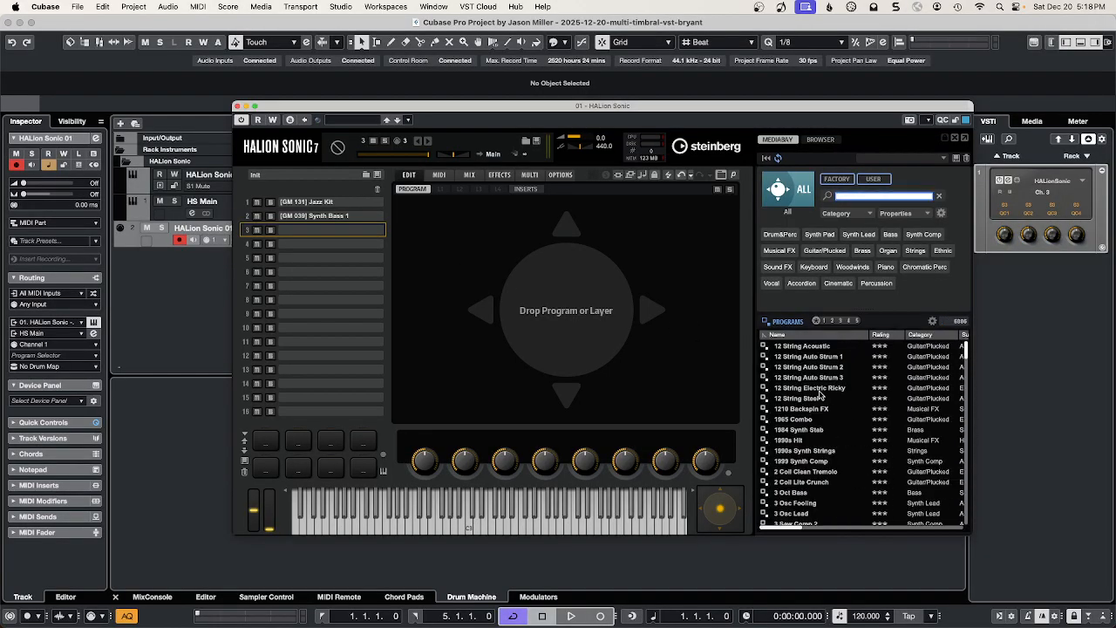
scroll(819, 395, down, 15)
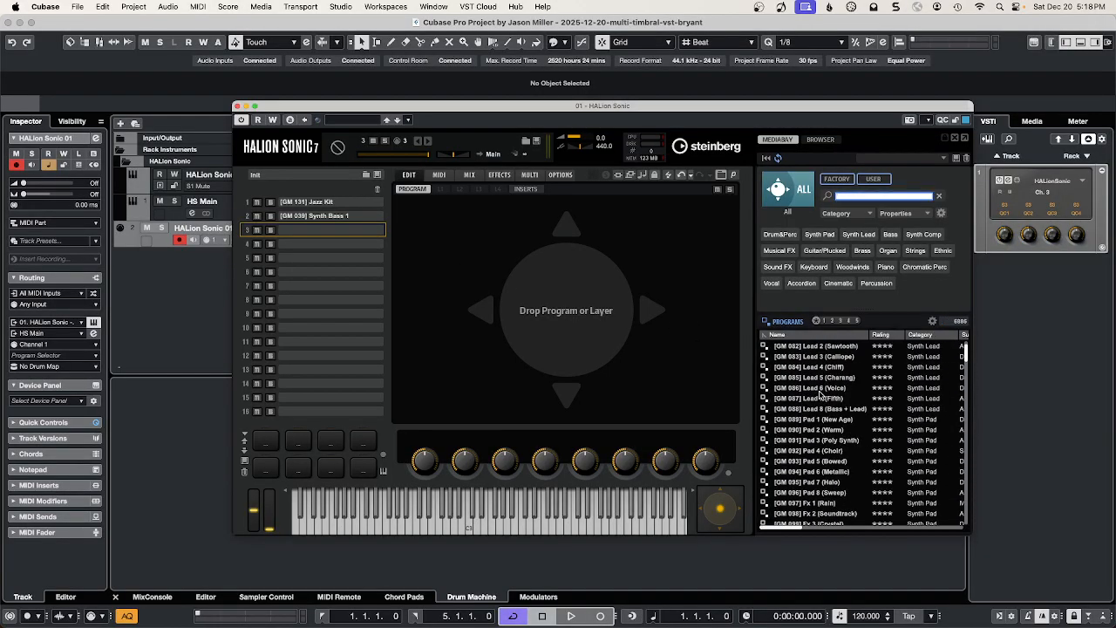
scroll(820, 394, down, 3)
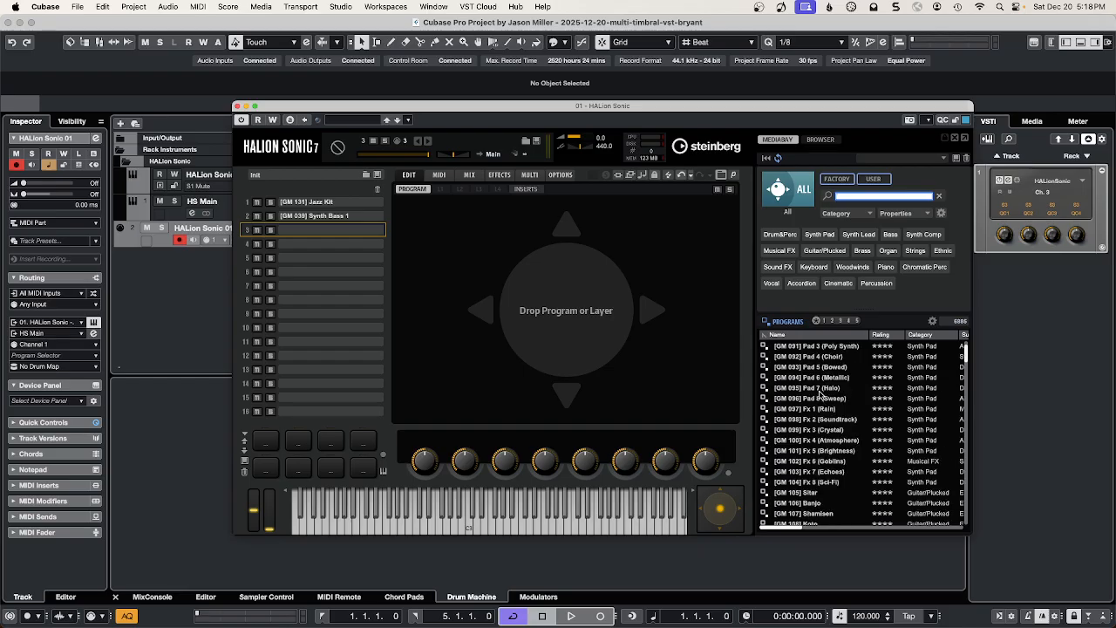
click(809, 389)
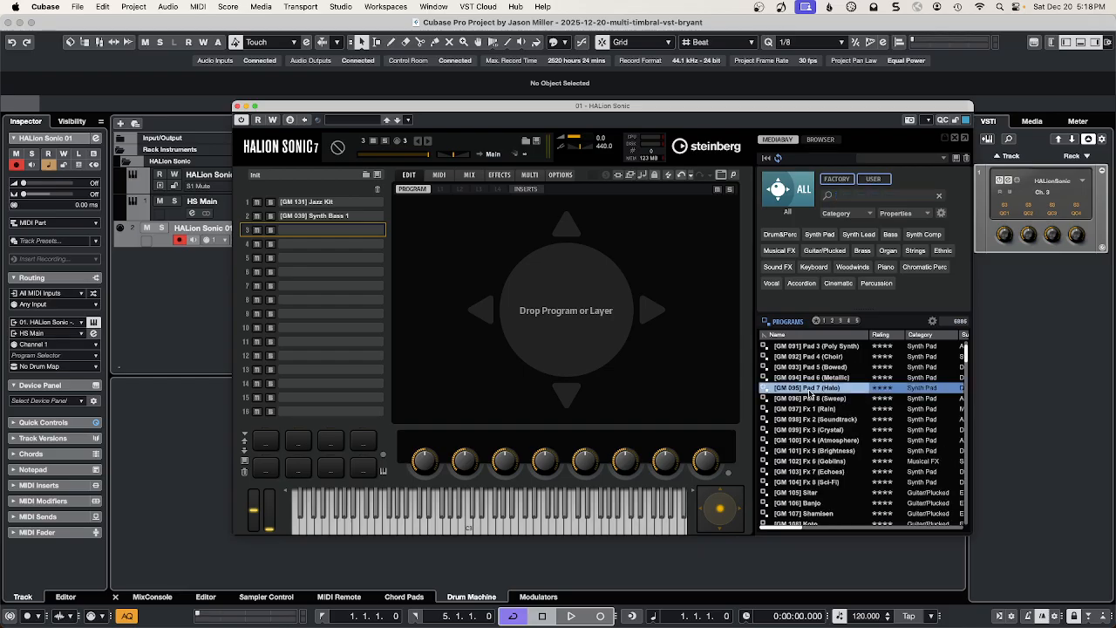
double_click(809, 389)
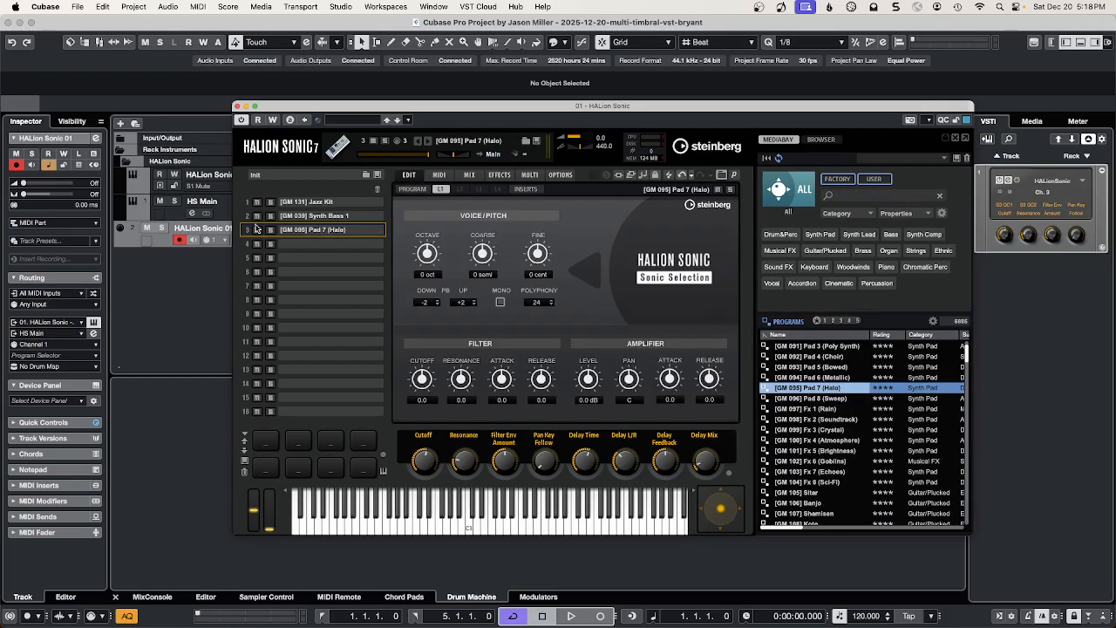
drag(404, 110, 501, 112)
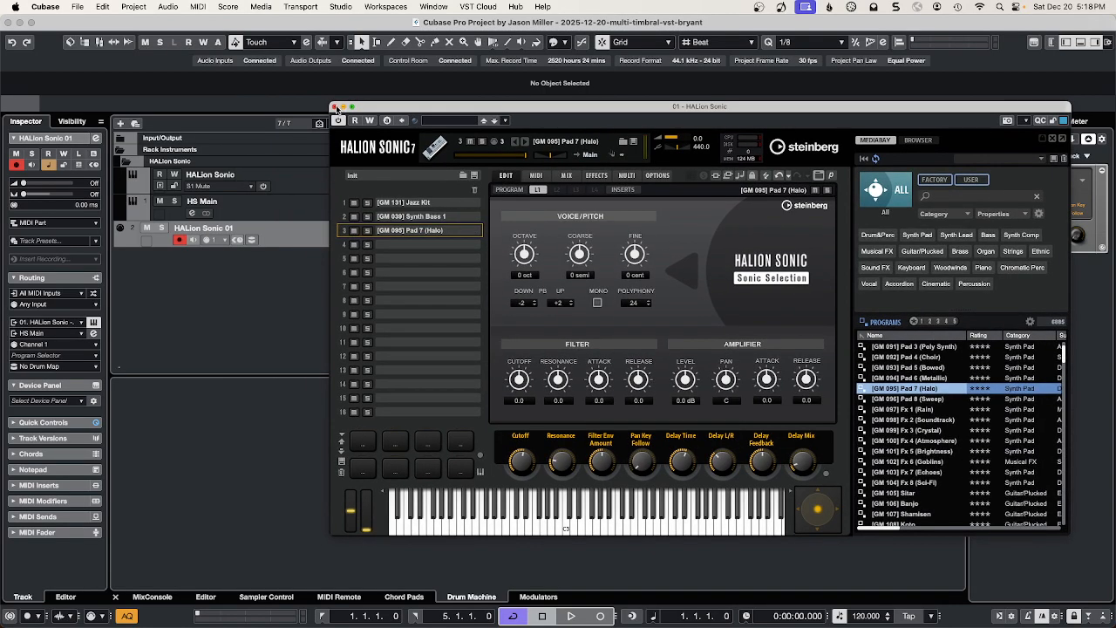
click(334, 108)
- Examine the MIDI channel and output routing options of the HALion Sonic 01 track
click(290, 230)
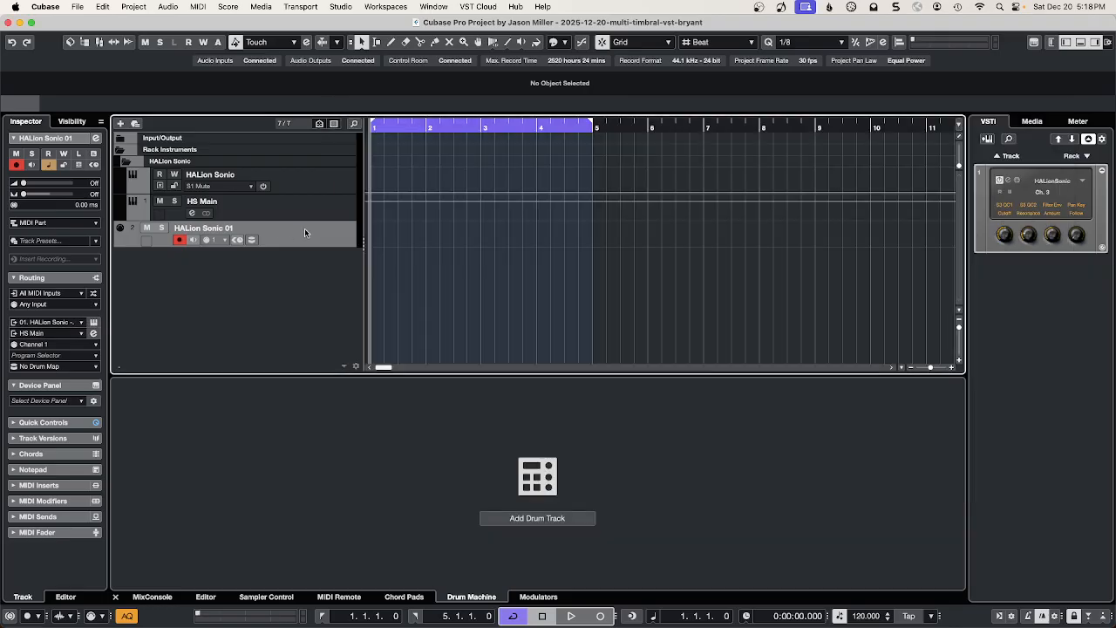
click(48, 346)
click(48, 347)
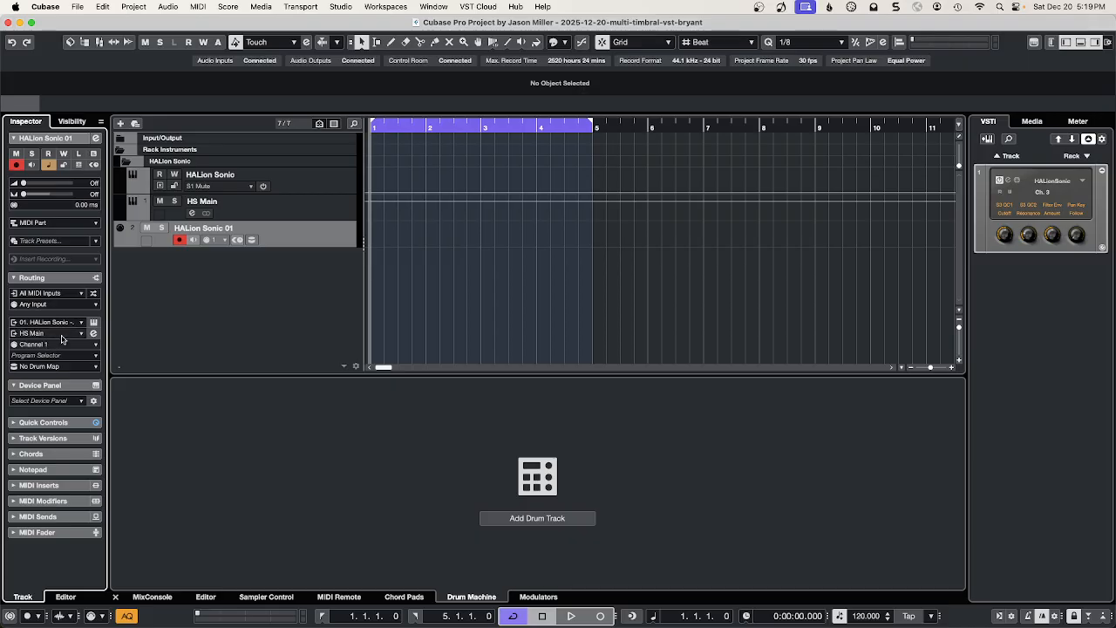
click(63, 334)
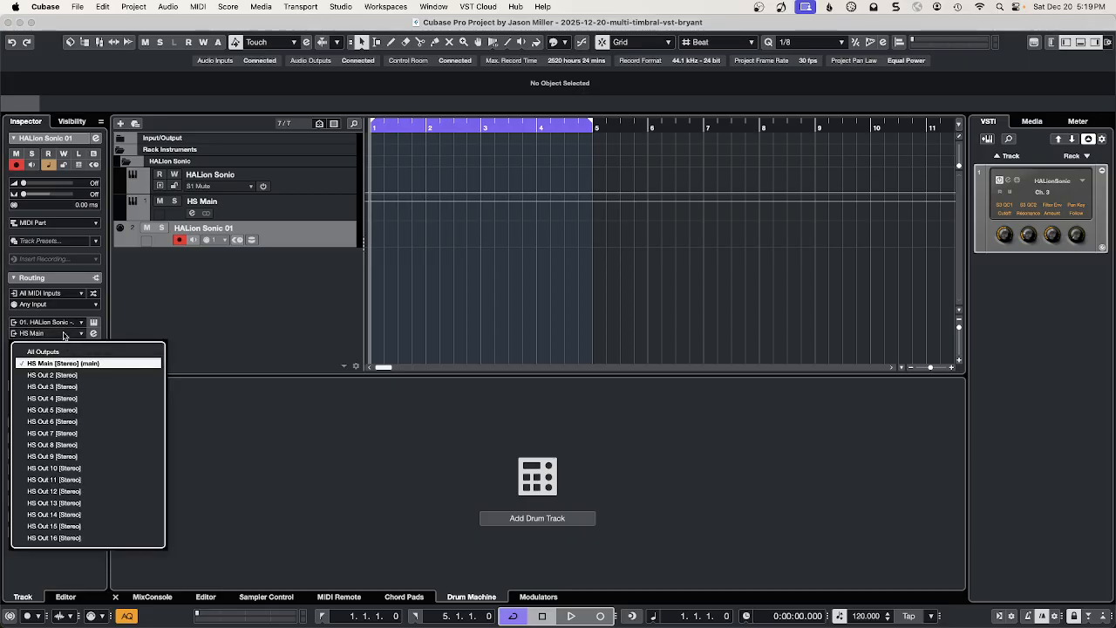
click(231, 319)
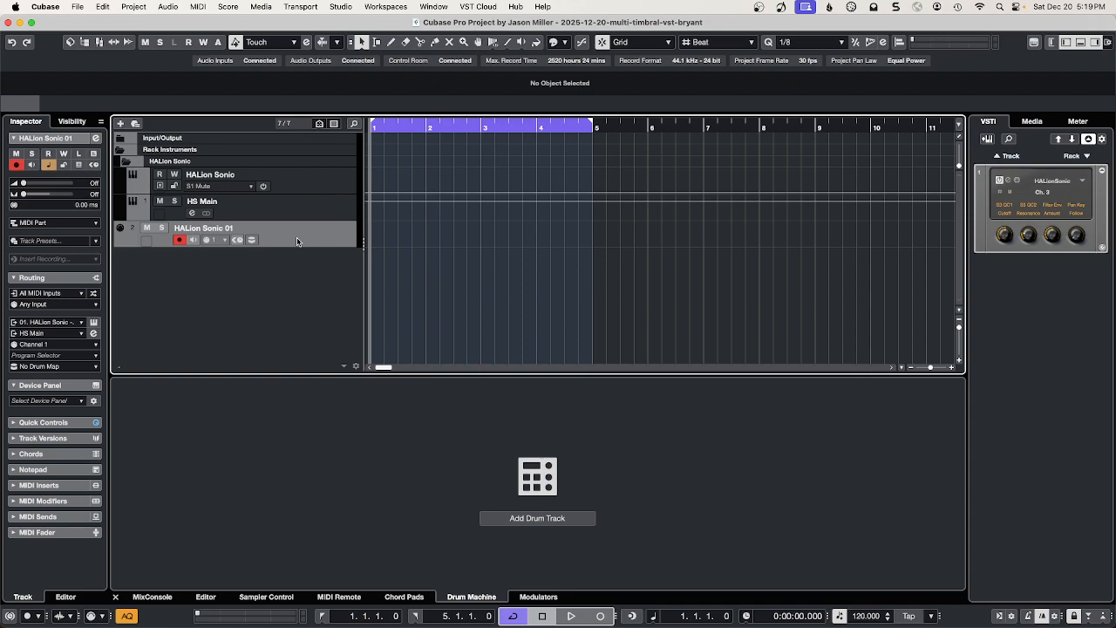
- Rename the HALion Sonic 01 track as Jazz Kit
double_click(206, 228)
text(R)
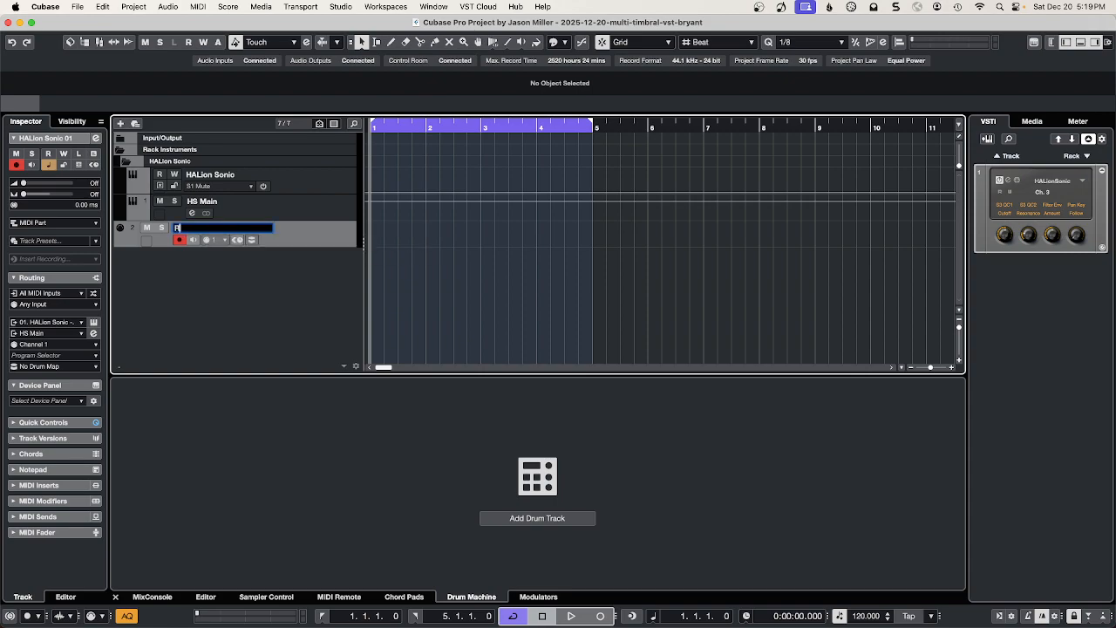
text(azz Kit)
key(Return)
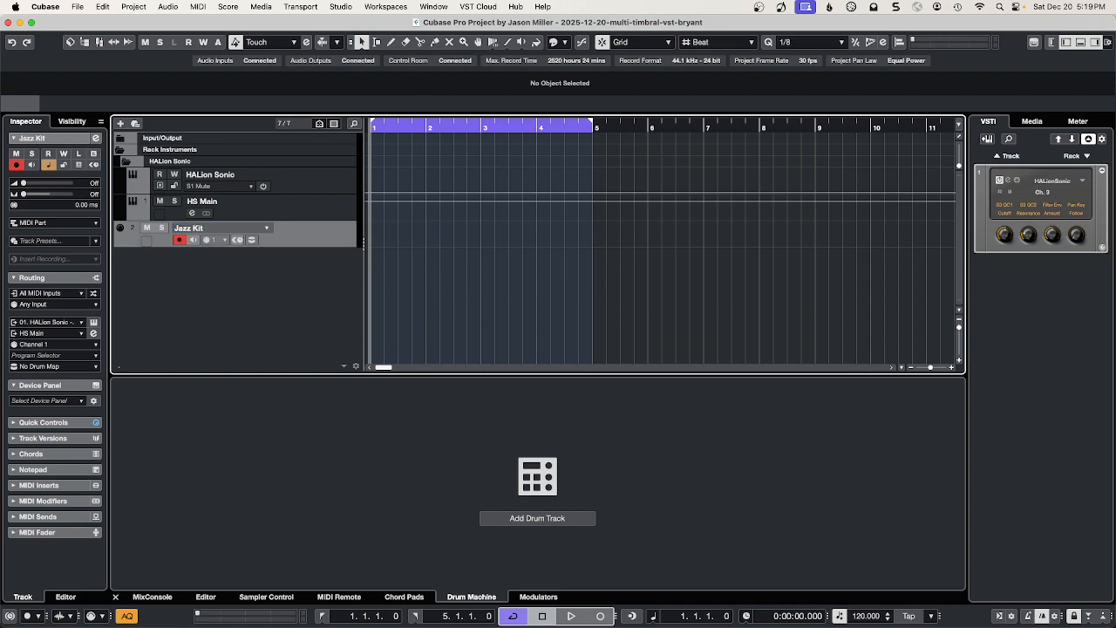
- Add two more MIDI tracks with their output routed to HALion Sonic
click(137, 11)
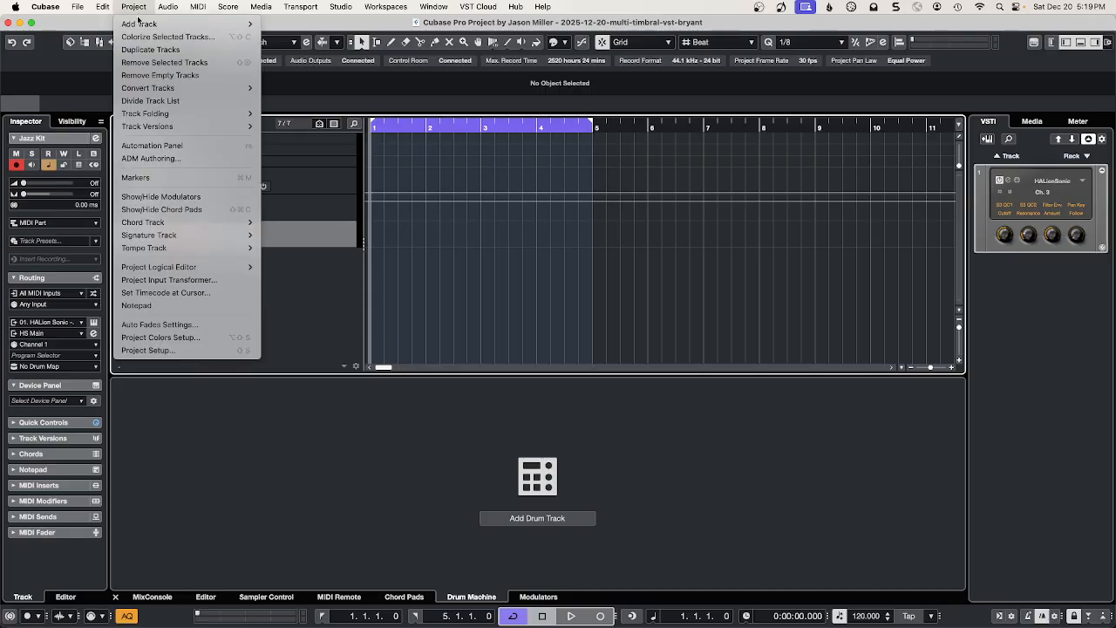
mouse_move(166, 24)
click(292, 85)
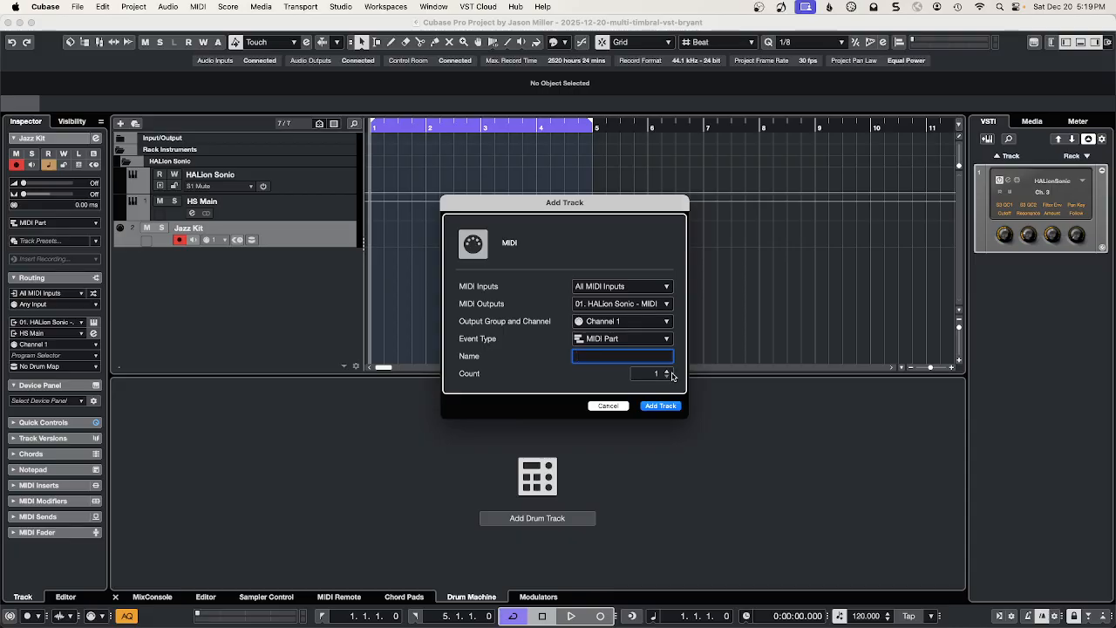
click(667, 372)
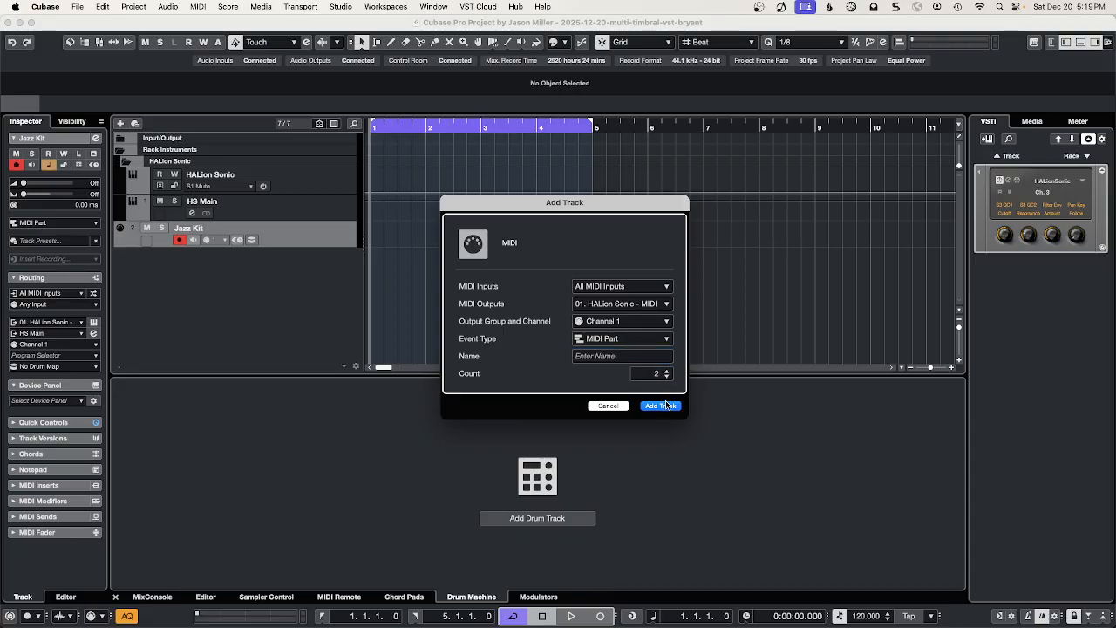
click(661, 406)
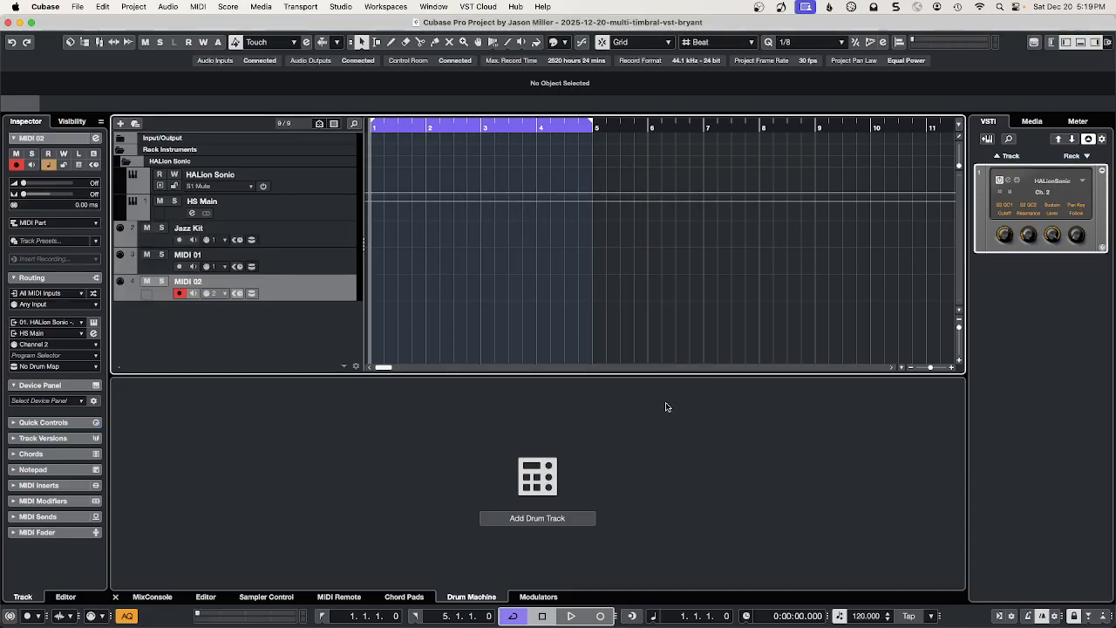
- Set the MIDI 01 track's output channel to 2
click(319, 259)
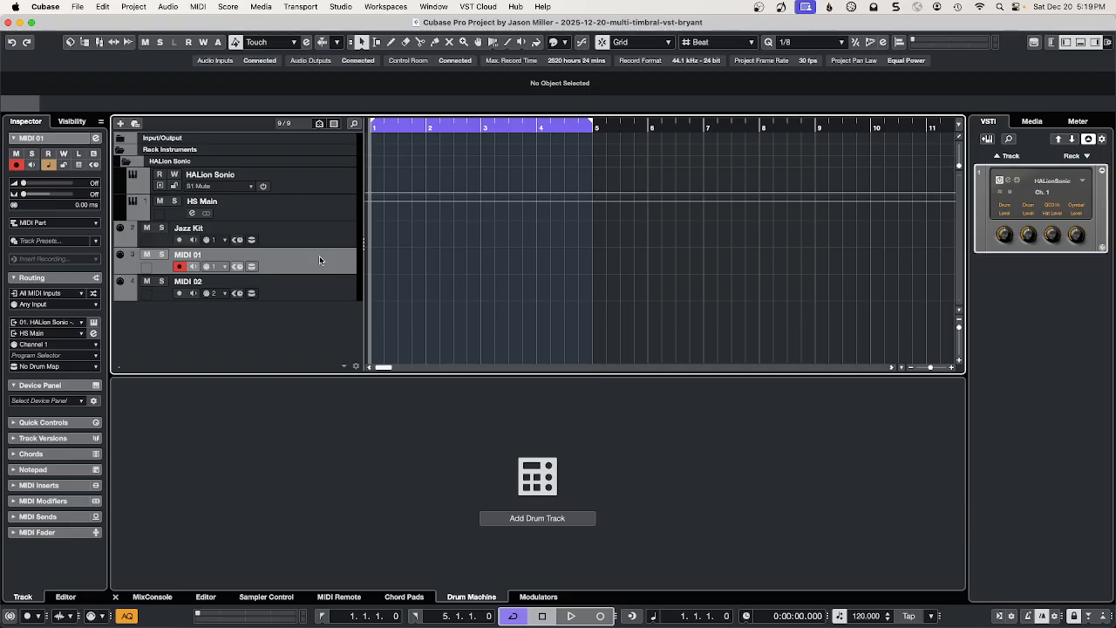
click(214, 266)
click(245, 318)
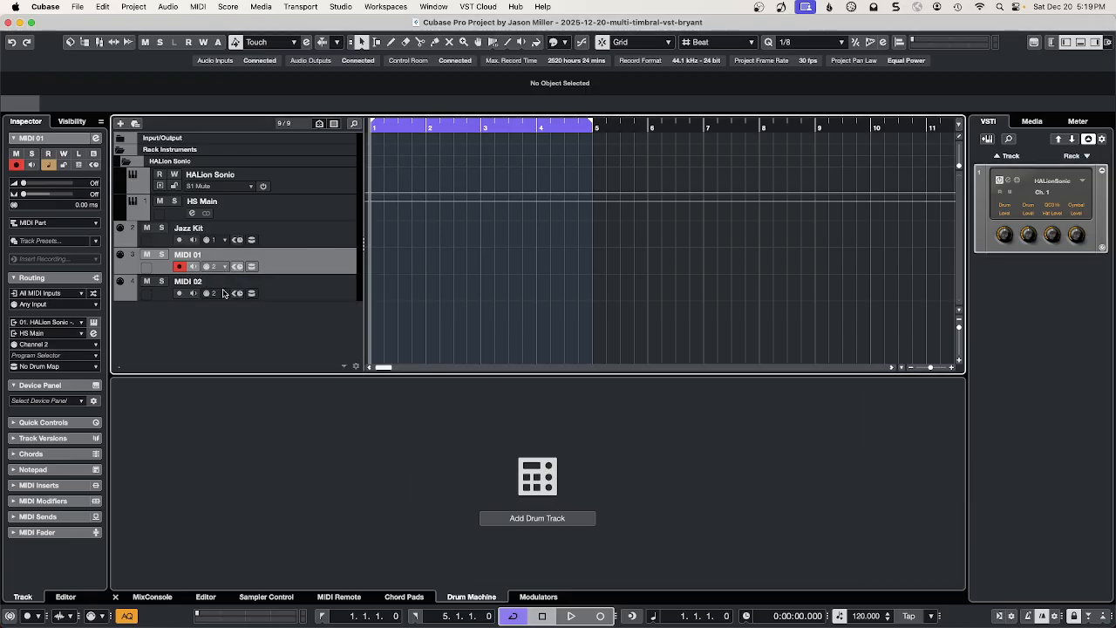
- Set the MIDI 02 track's output channel to 3 and rename the MIDI 01 track as Synth Bass
click(223, 293)
click(242, 358)
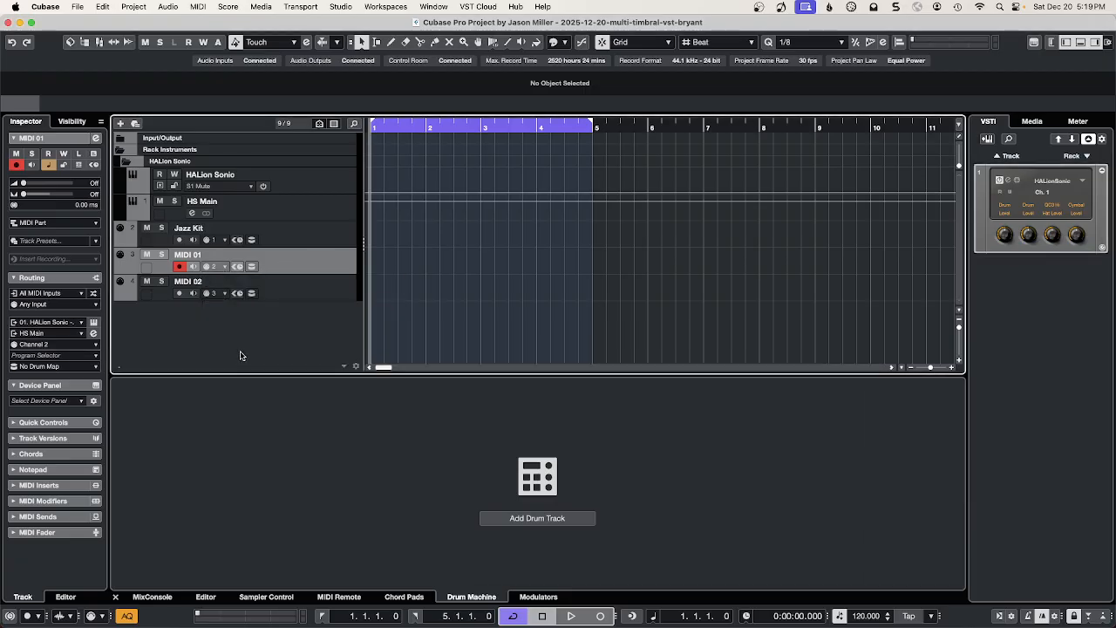
double_click(193, 254)
text(Sy)
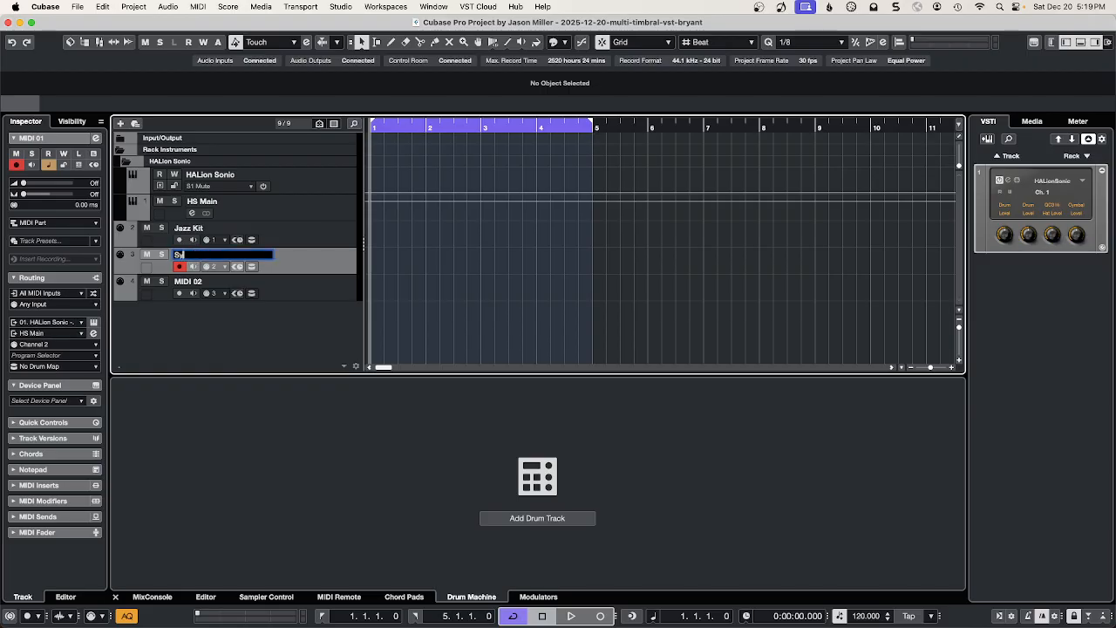
text(nth Bass)
key(Return)
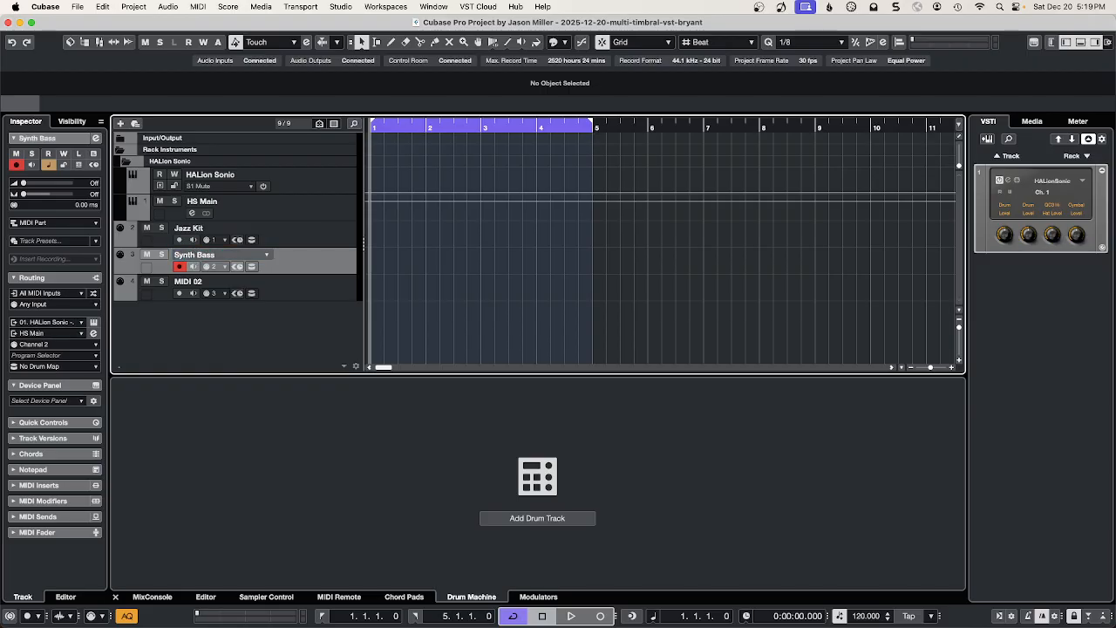
- Rename the MIDI 02 track as Halo Pad
double_click(190, 281)
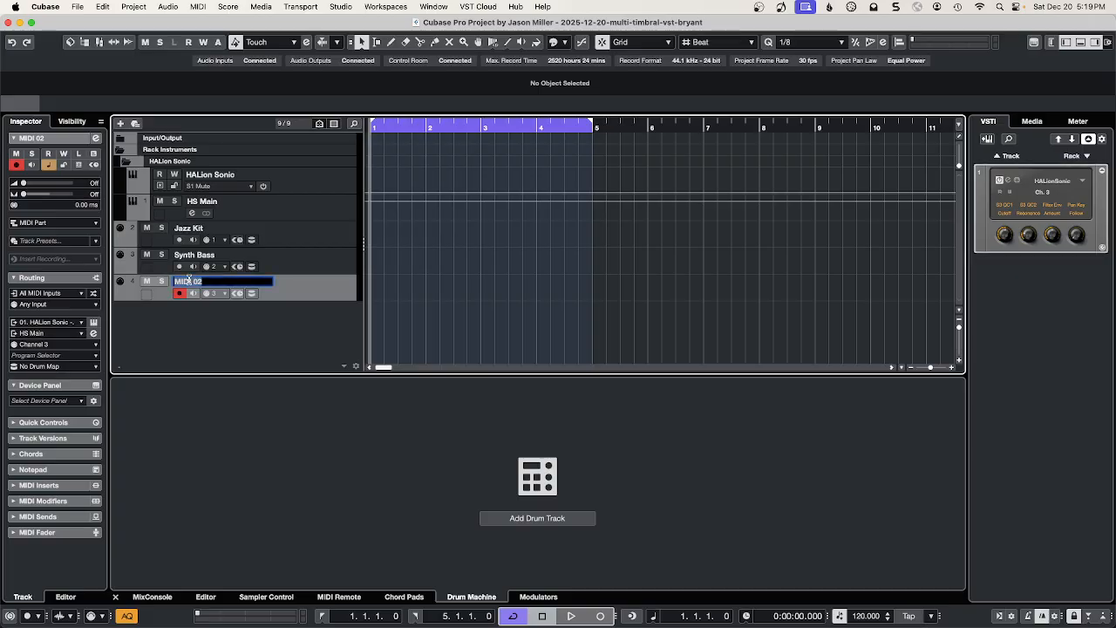
text(Halo Pad)
key(Return)
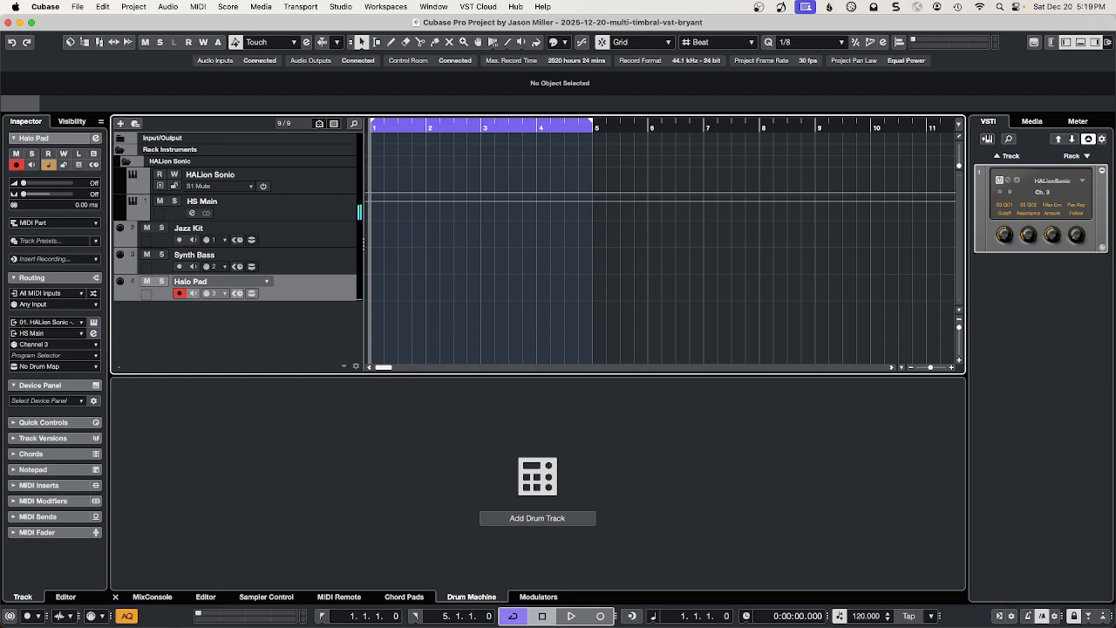
- Switch the Jazz Kit track's event type to Pattern Event
click(299, 234)
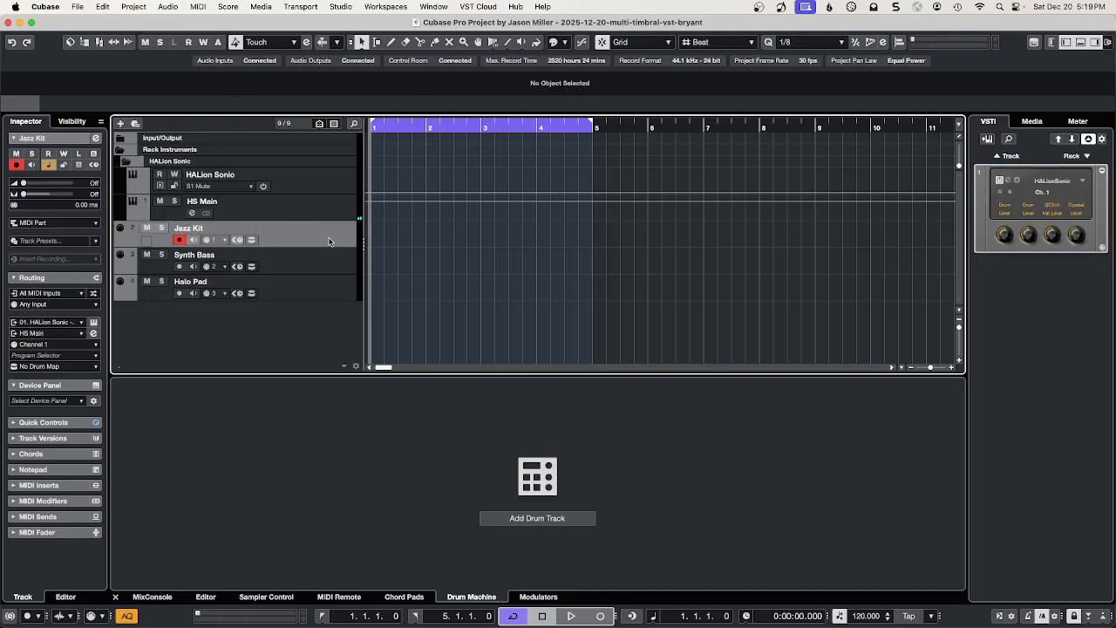
click(39, 223)
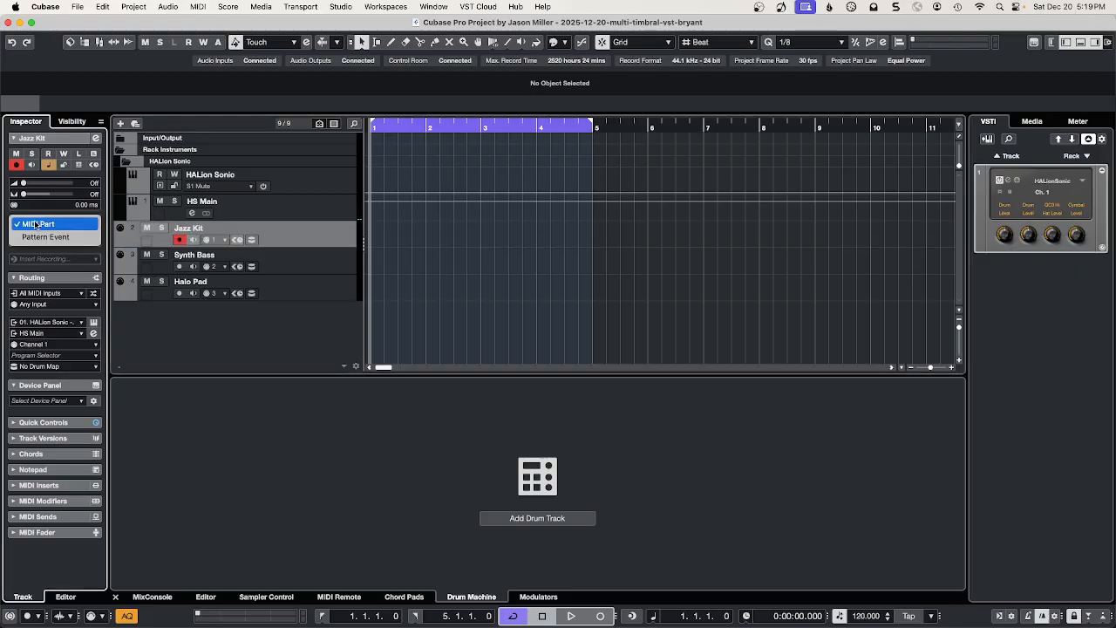
click(42, 236)
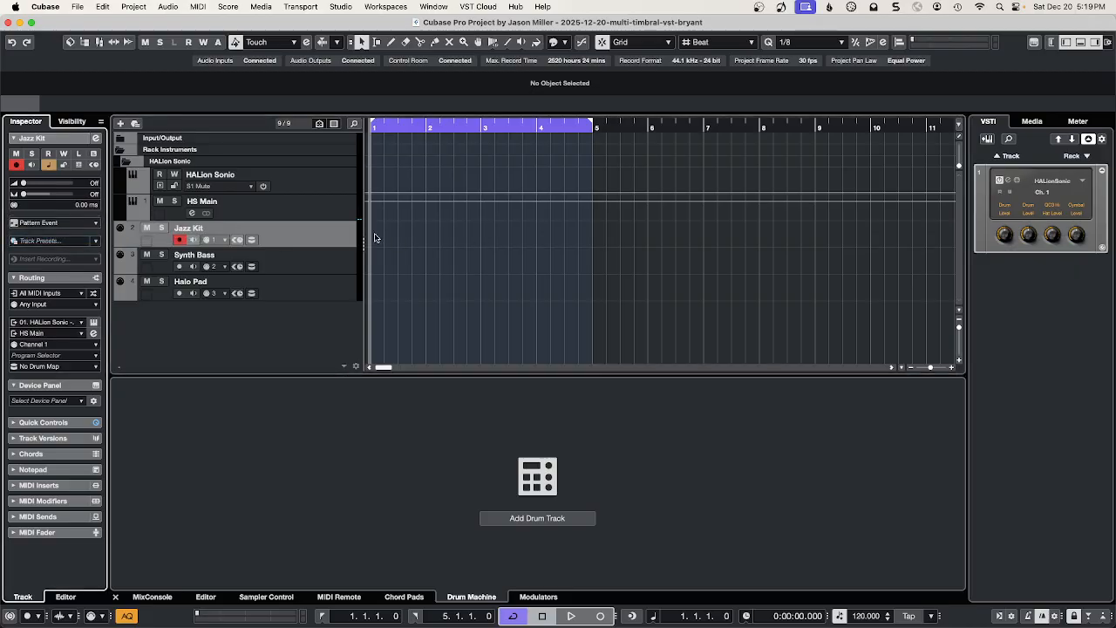
- Draw a one-bar pattern event on the Jazz Kit track at bar 1
drag(373, 237, 574, 236)
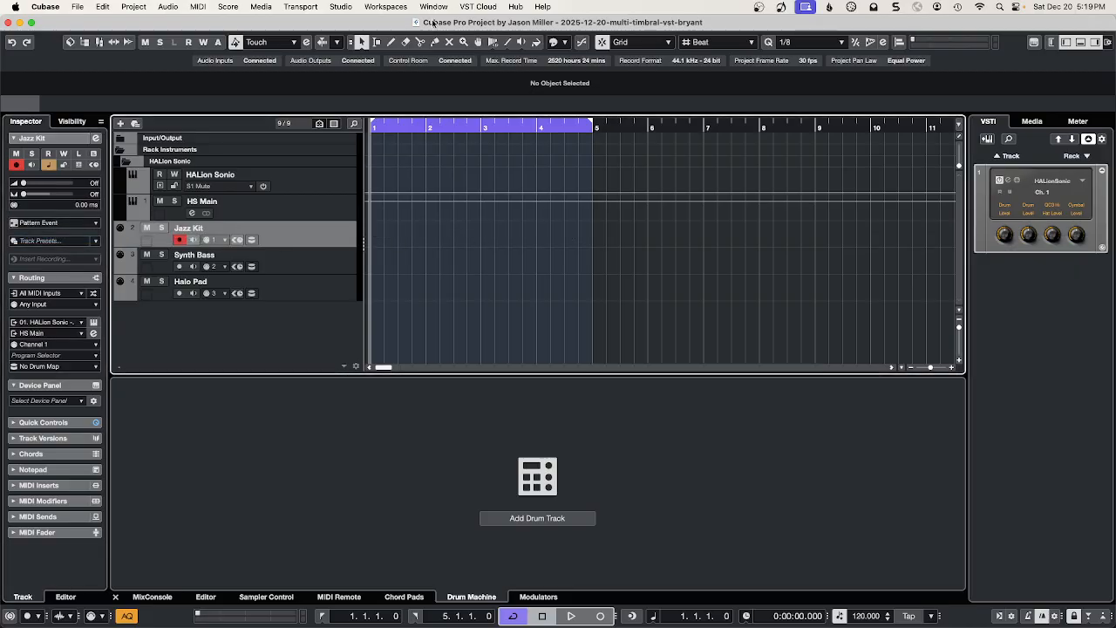
click(392, 42)
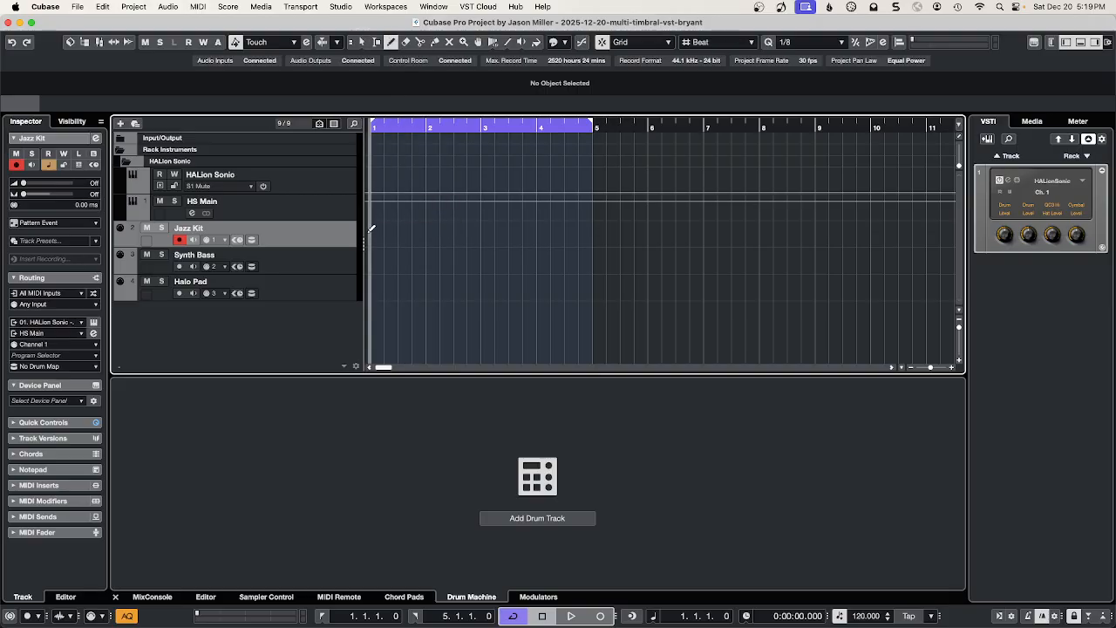
drag(372, 229, 429, 228)
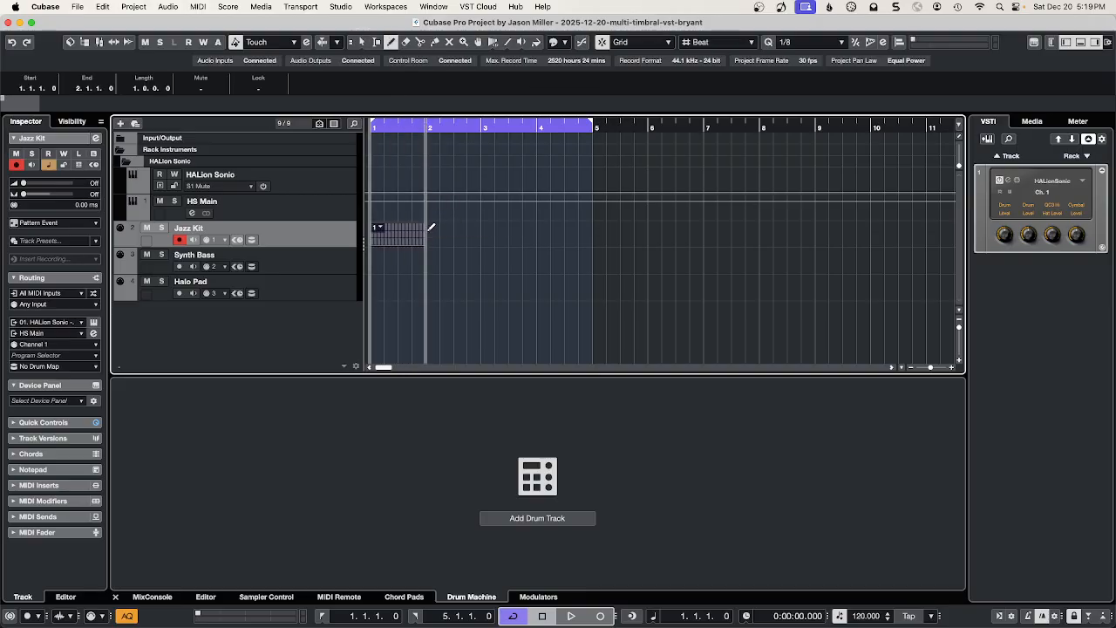
click(361, 42)
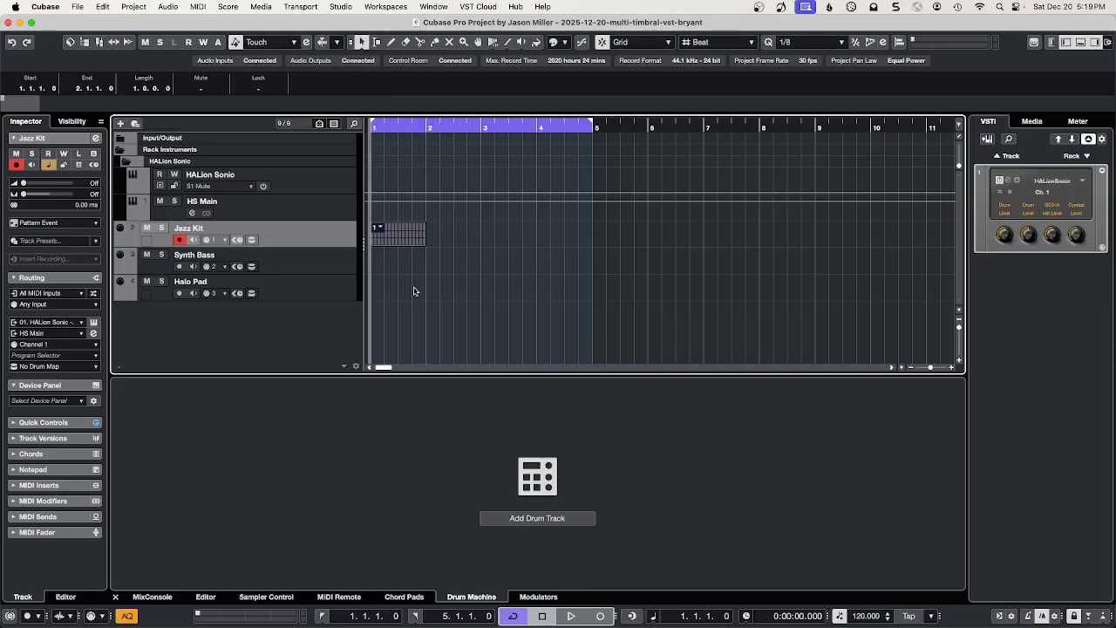
- Open the Jazz Kit pattern event for editing
double_click(409, 232)
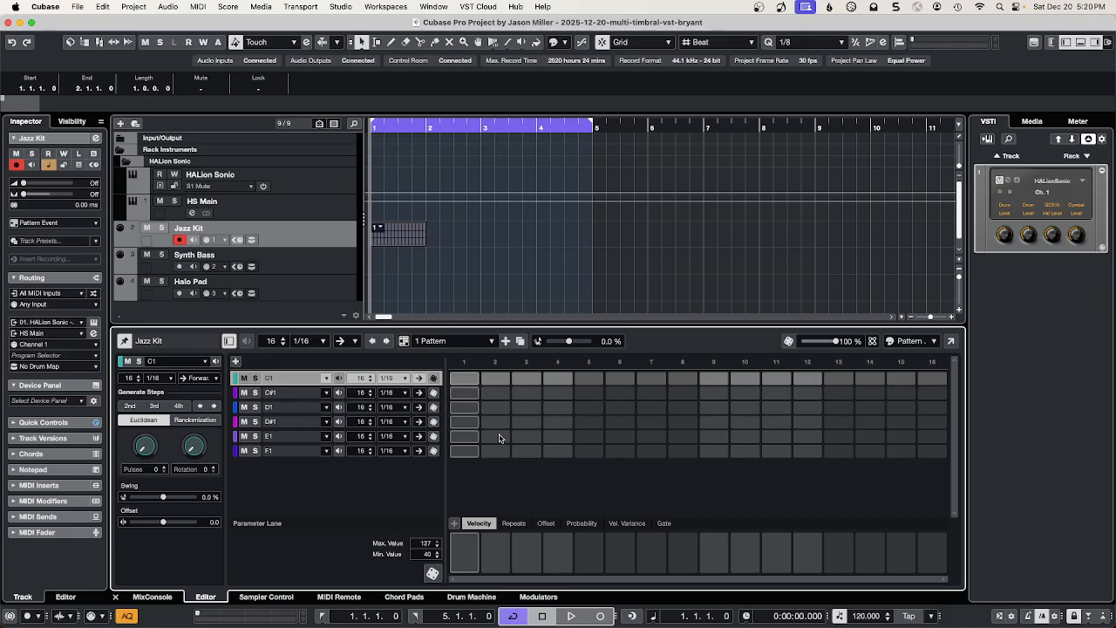
click(466, 381)
click(465, 381)
- Audition the sounds of the pattern's six lanes from C1 to F1
click(283, 381)
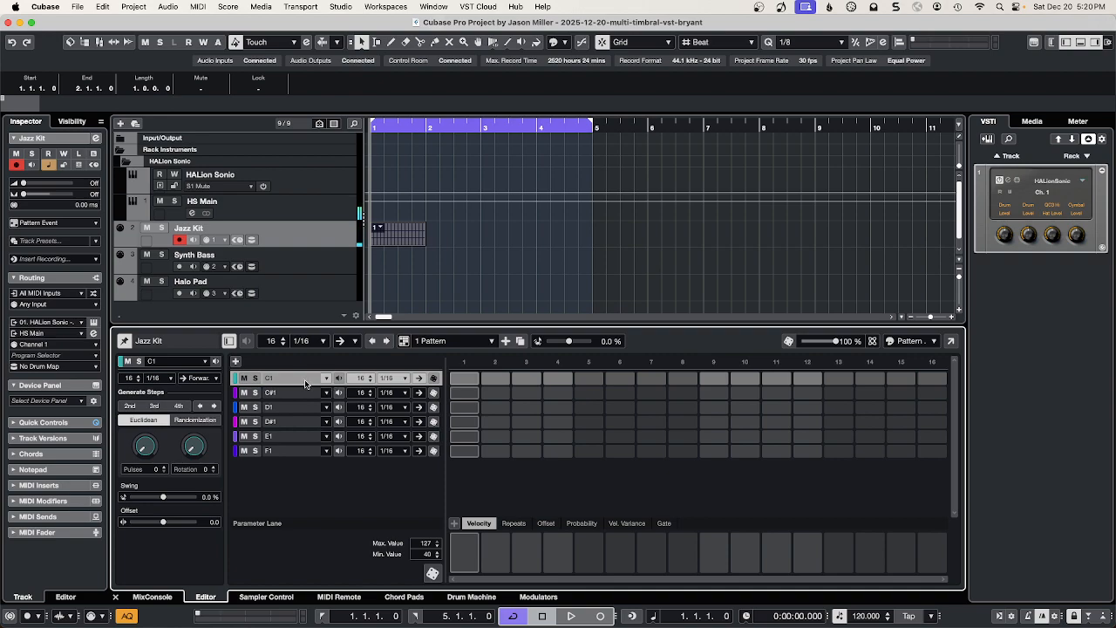
click(296, 379)
click(295, 394)
click(287, 408)
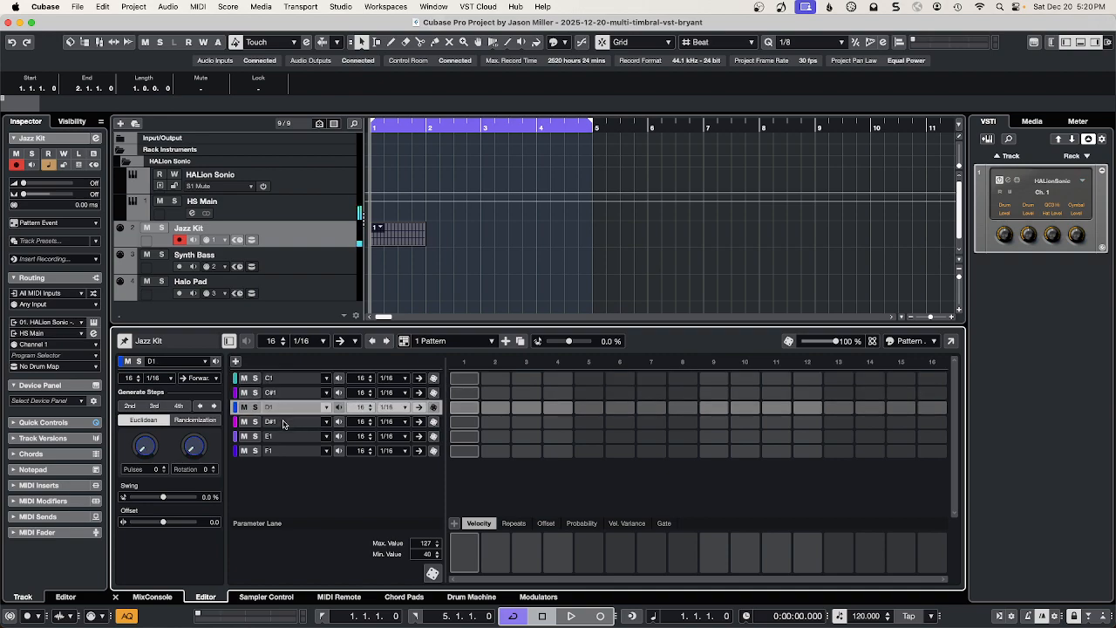
click(285, 423)
click(282, 438)
click(284, 451)
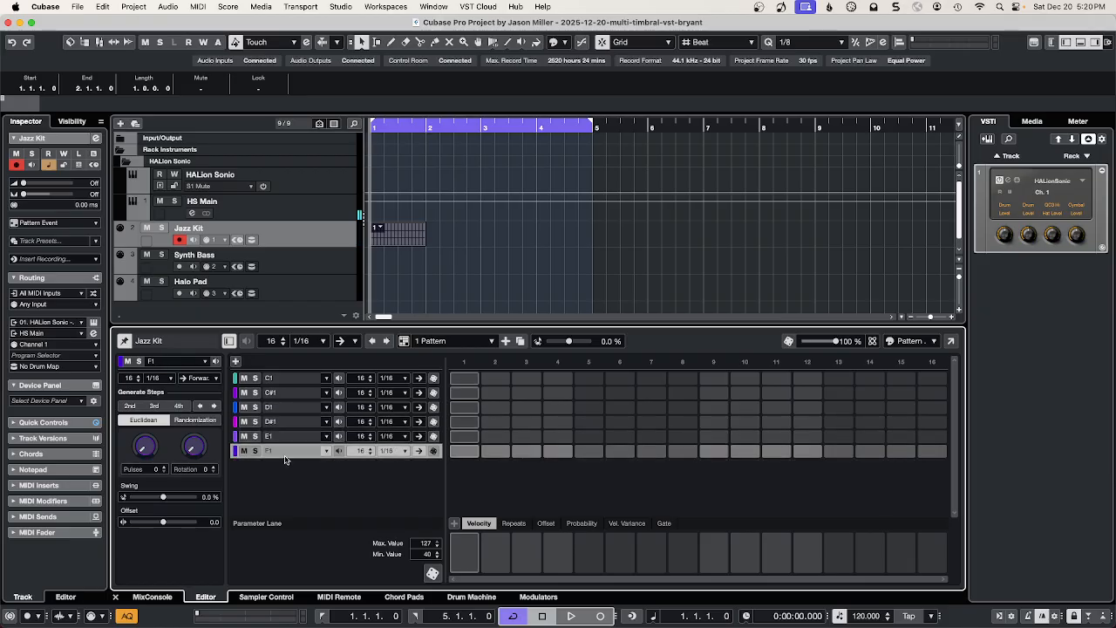
- Try pitch C0 and pitch C2 on the pattern's first lane
click(283, 381)
click(324, 378)
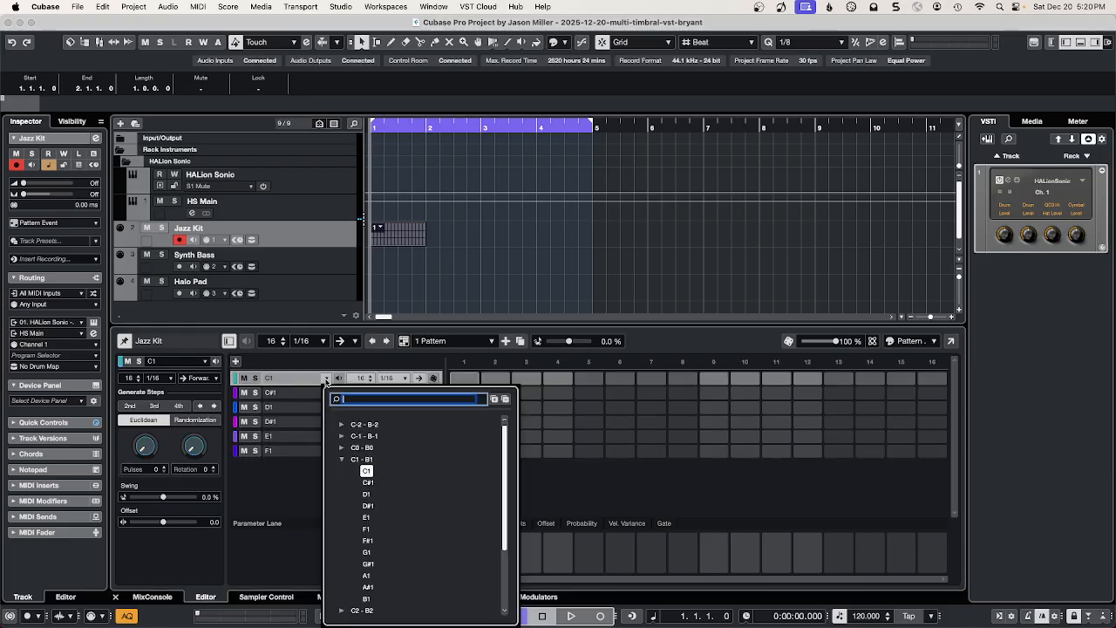
click(342, 448)
click(366, 459)
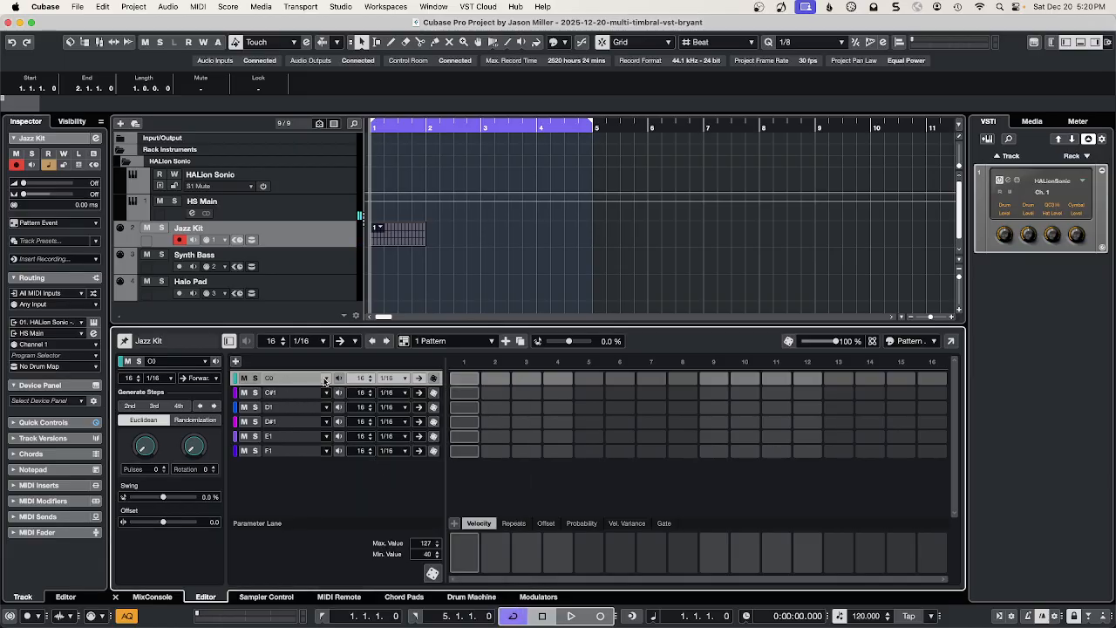
click(325, 378)
click(342, 448)
click(342, 460)
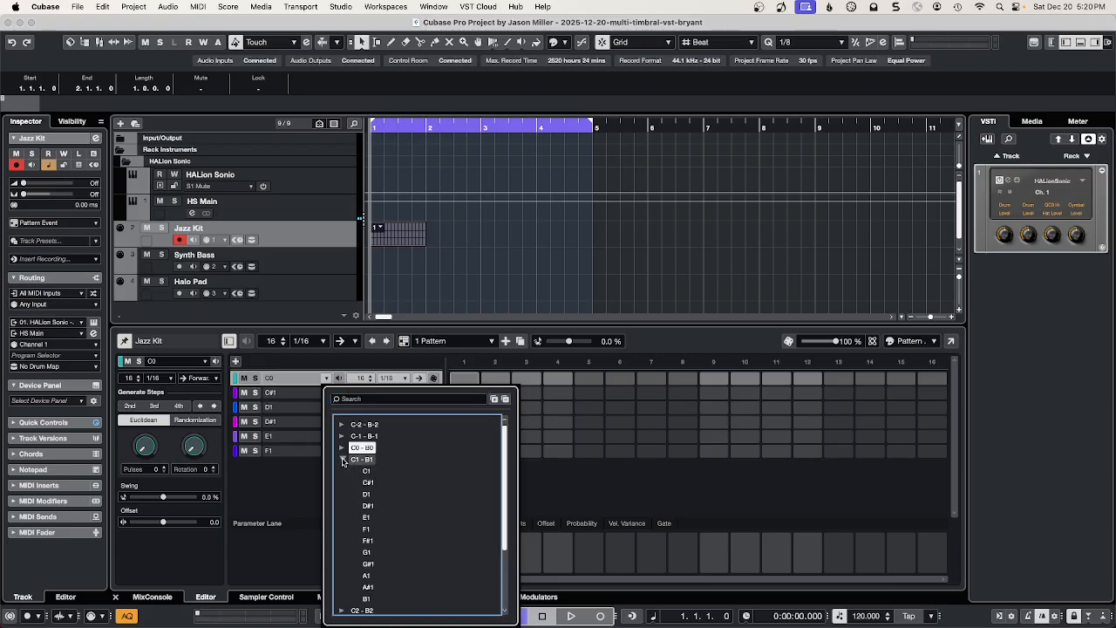
click(341, 460)
click(342, 472)
click(367, 482)
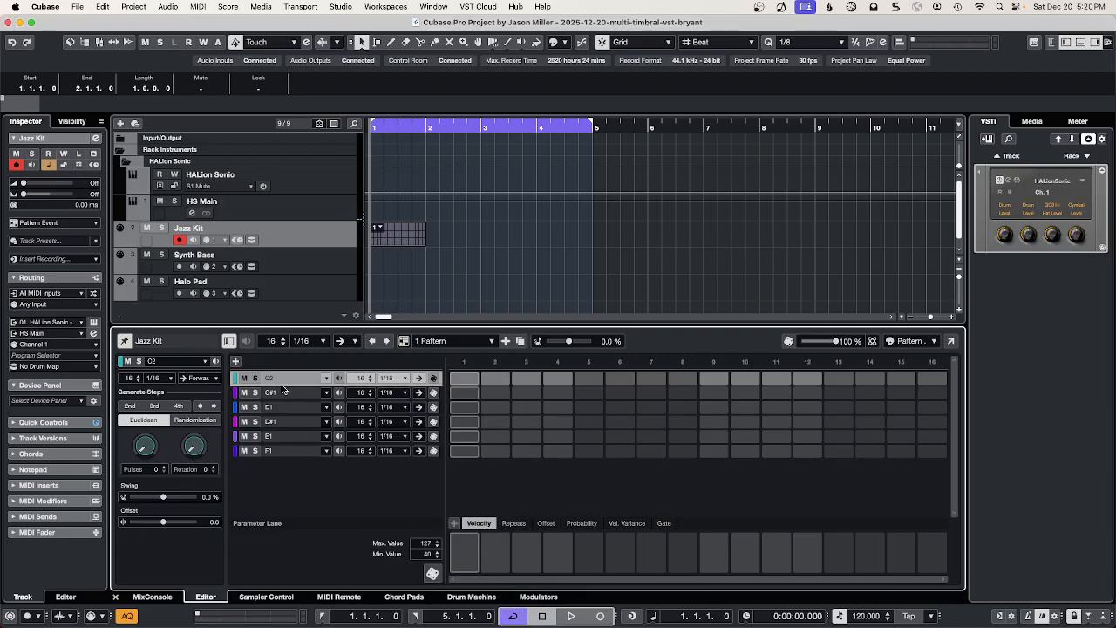
- Activate steps 1, 5, 9 and 13 on the pattern's first lane and steps 5 and 13 on the second lane
click(467, 379)
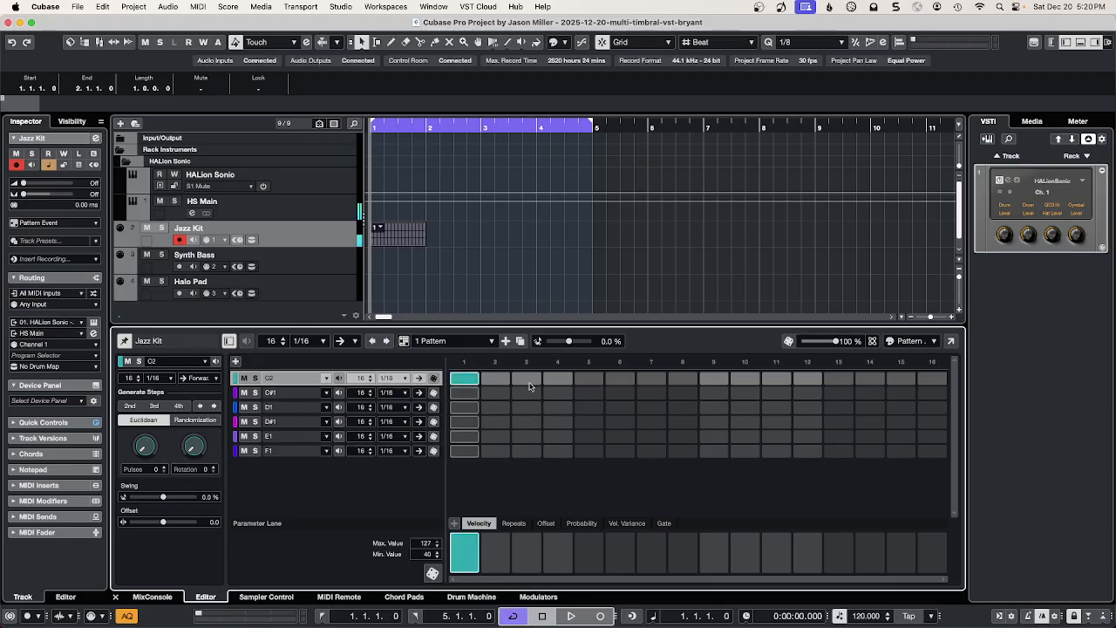
click(586, 380)
click(714, 380)
click(838, 380)
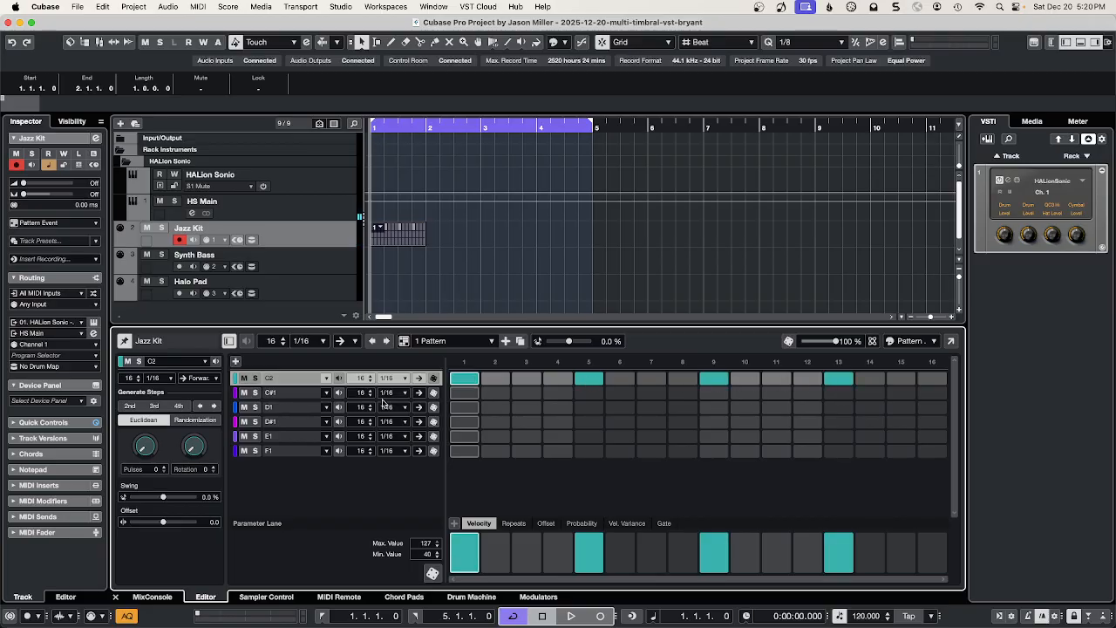
click(589, 393)
click(839, 393)
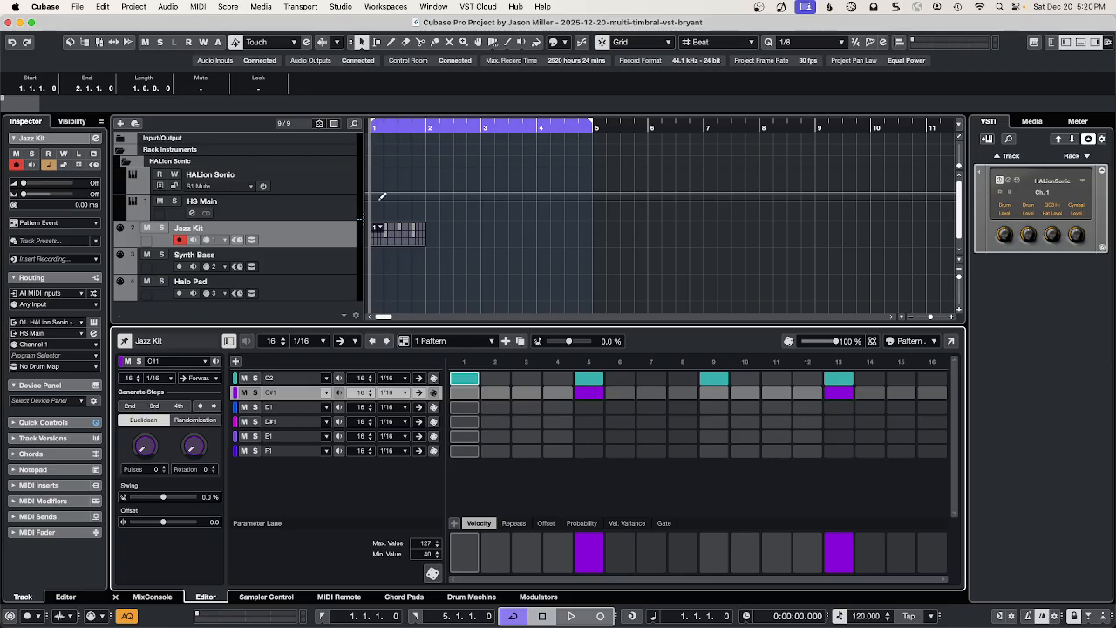
- Shorten the cycle range to bar 1 only and start looped playback of the drum pattern
drag(572, 129, 429, 129)
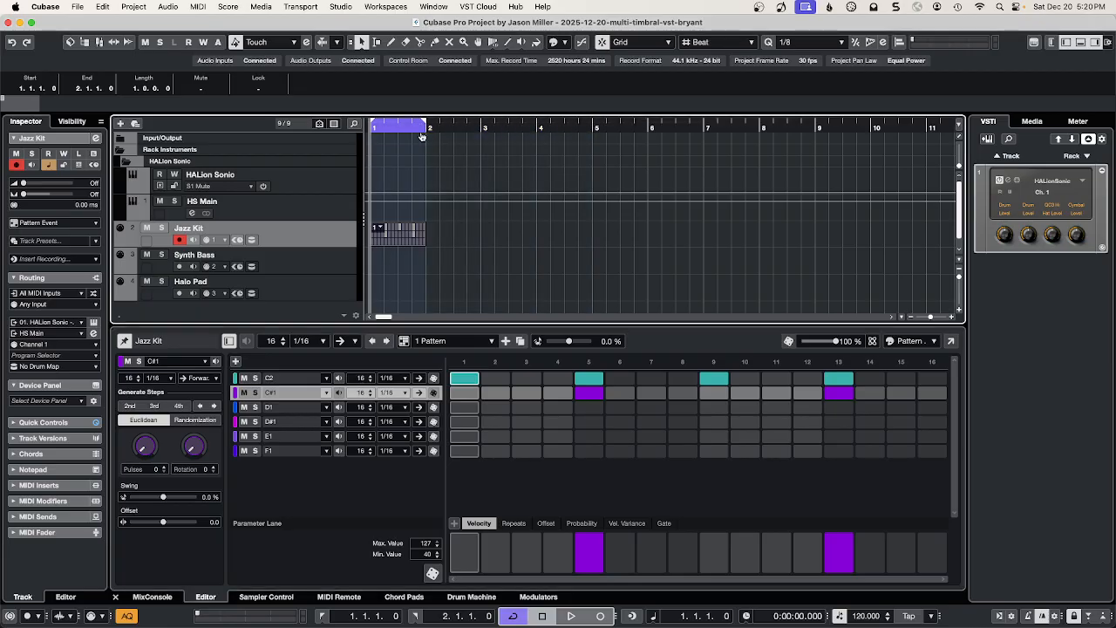
key(space)
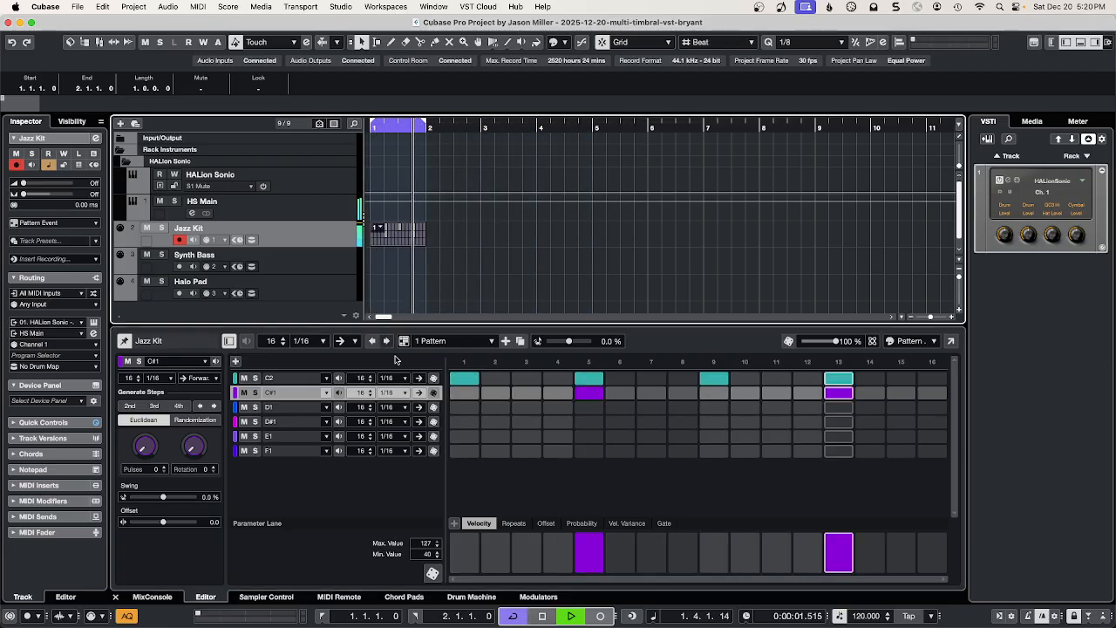
- Set the pitch of the pattern's first lane to C1 and of the second lane to D1
click(326, 378)
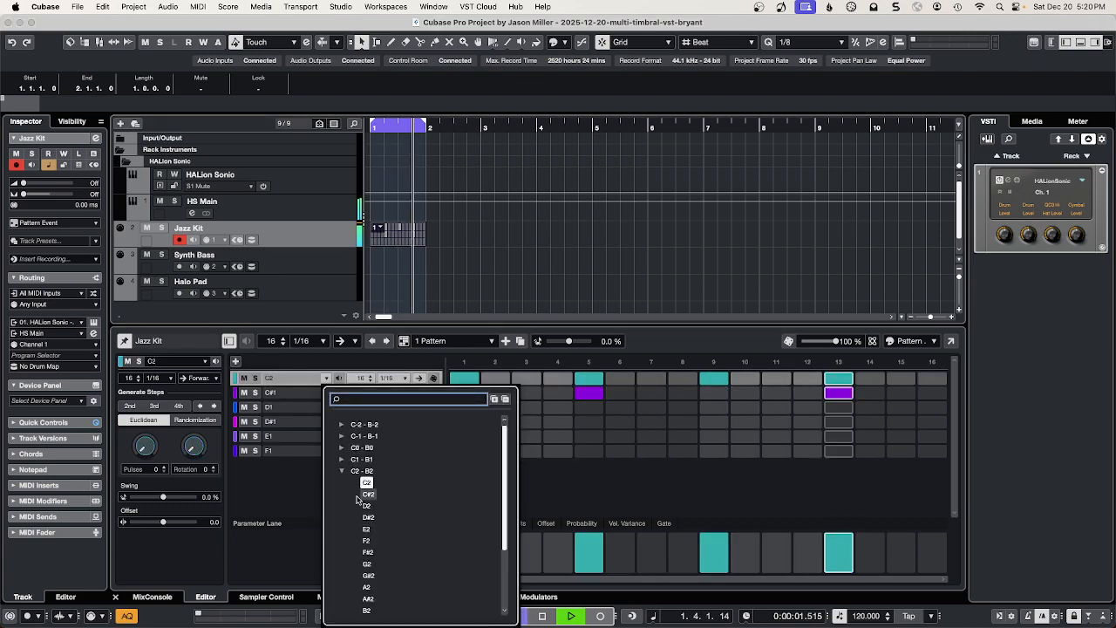
click(342, 459)
click(363, 471)
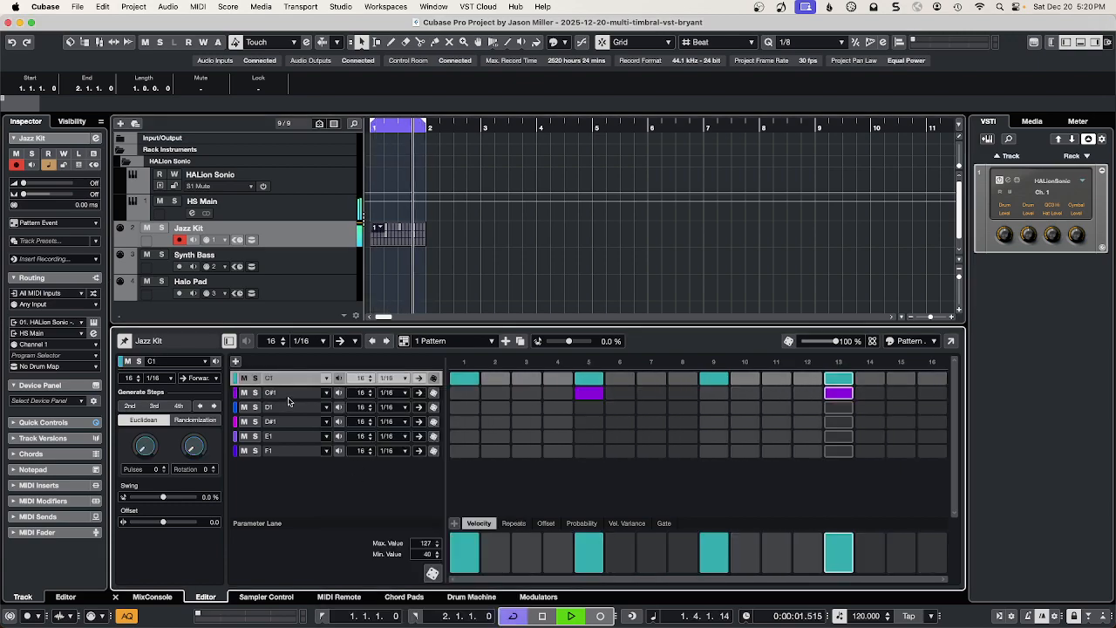
click(326, 392)
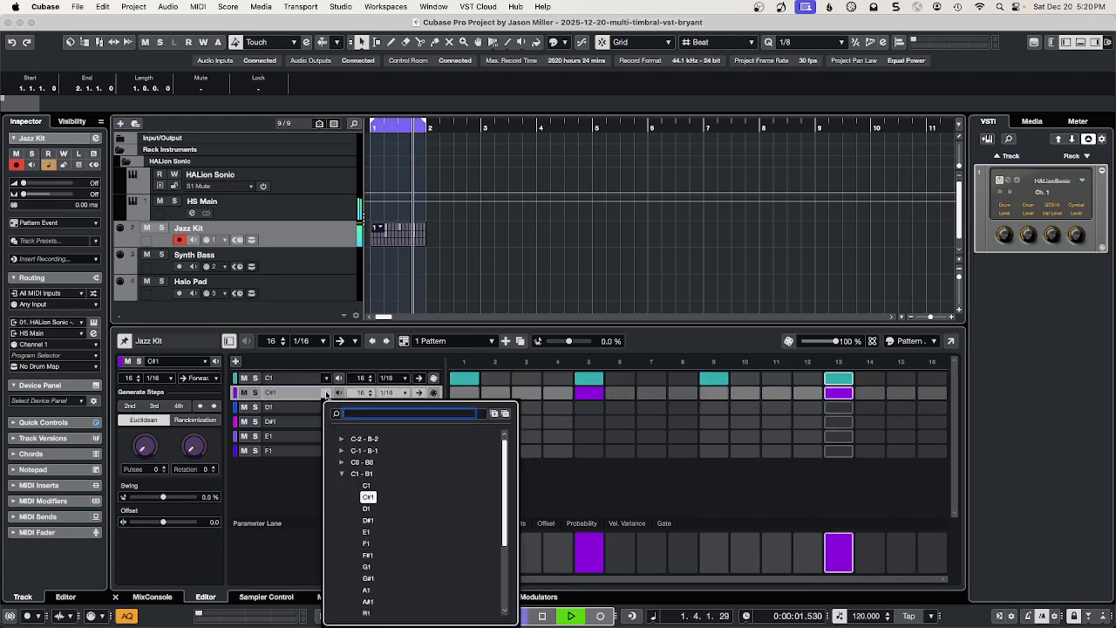
click(366, 509)
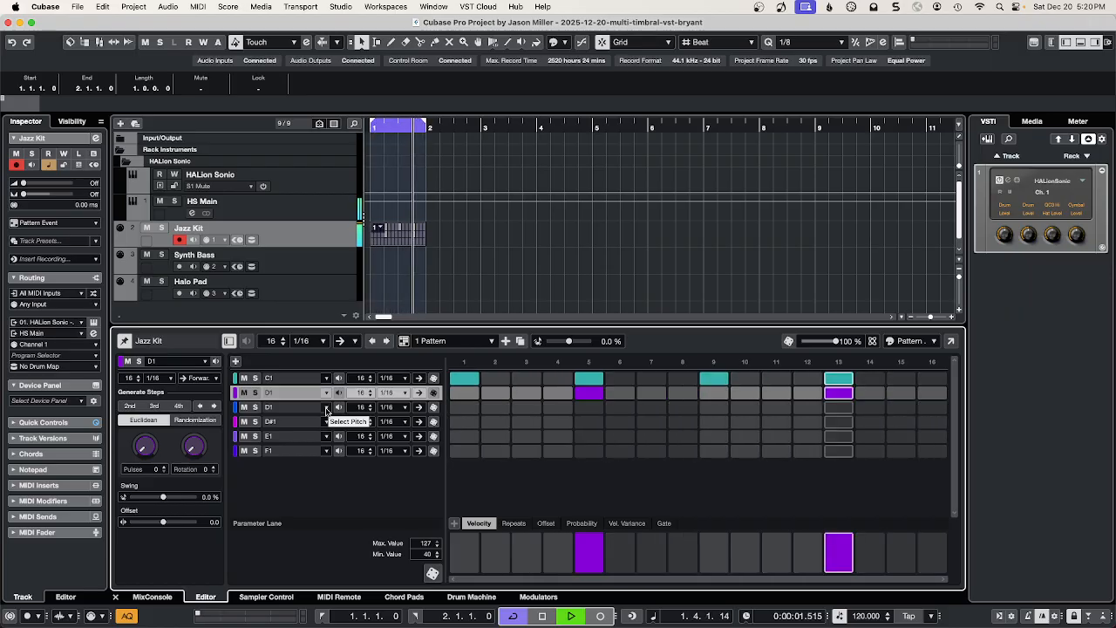
- Set the pitch of the pattern's third lane to F#1 and of the fourth lane to G#1
click(327, 408)
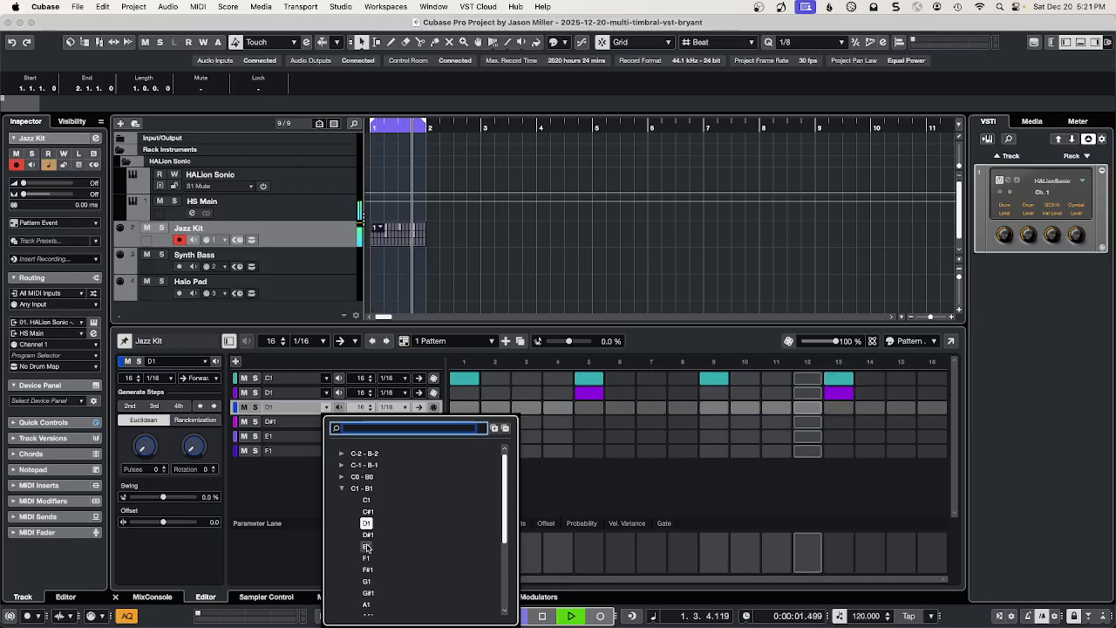
click(369, 569)
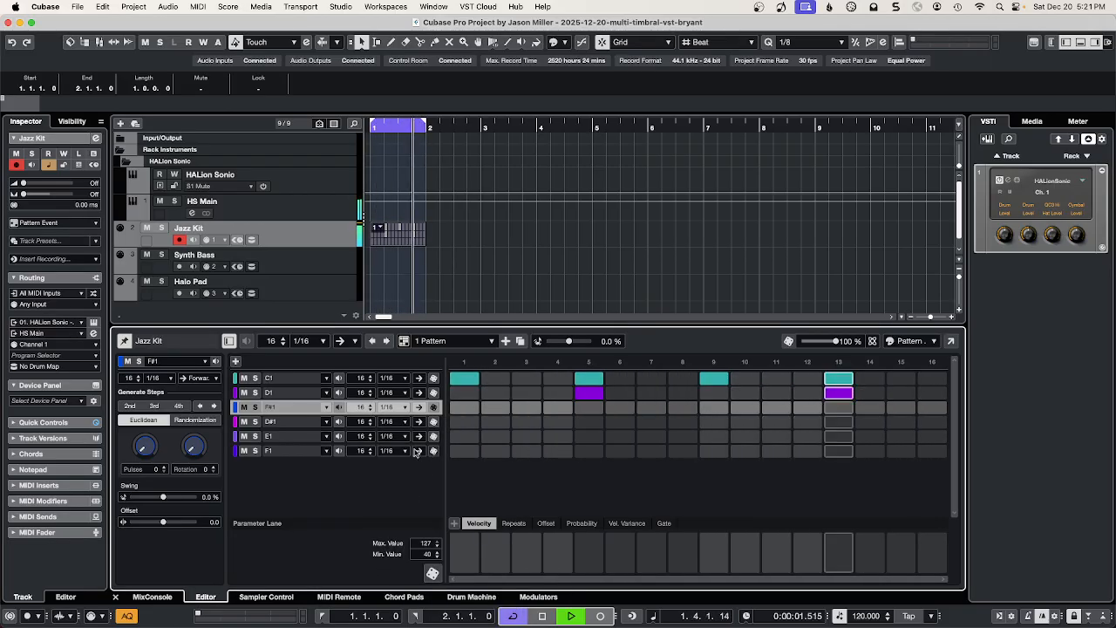
click(326, 422)
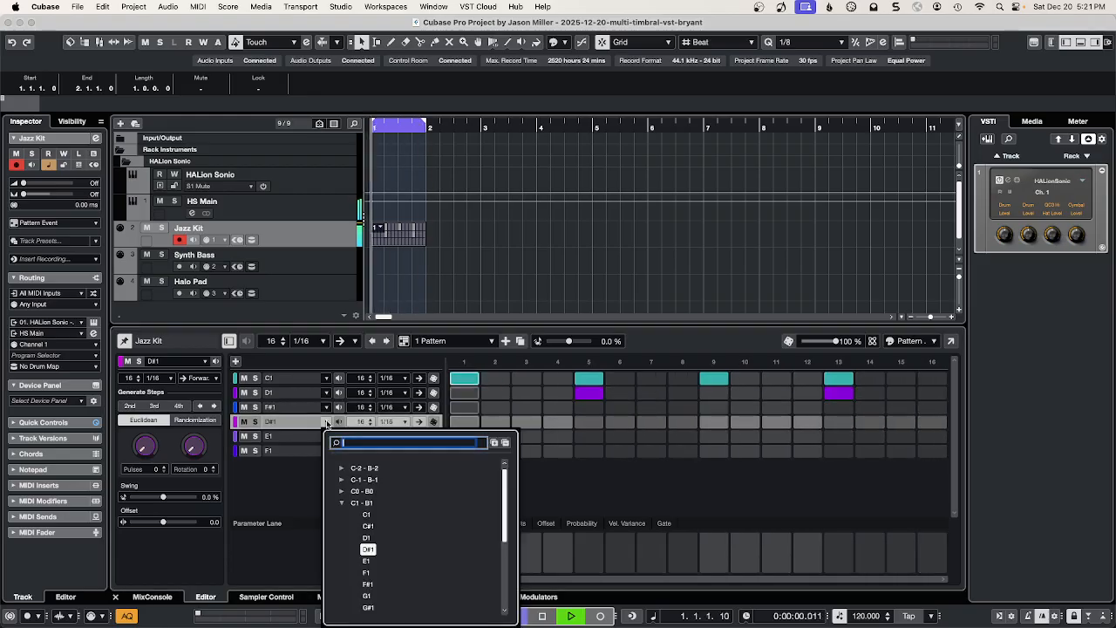
click(369, 606)
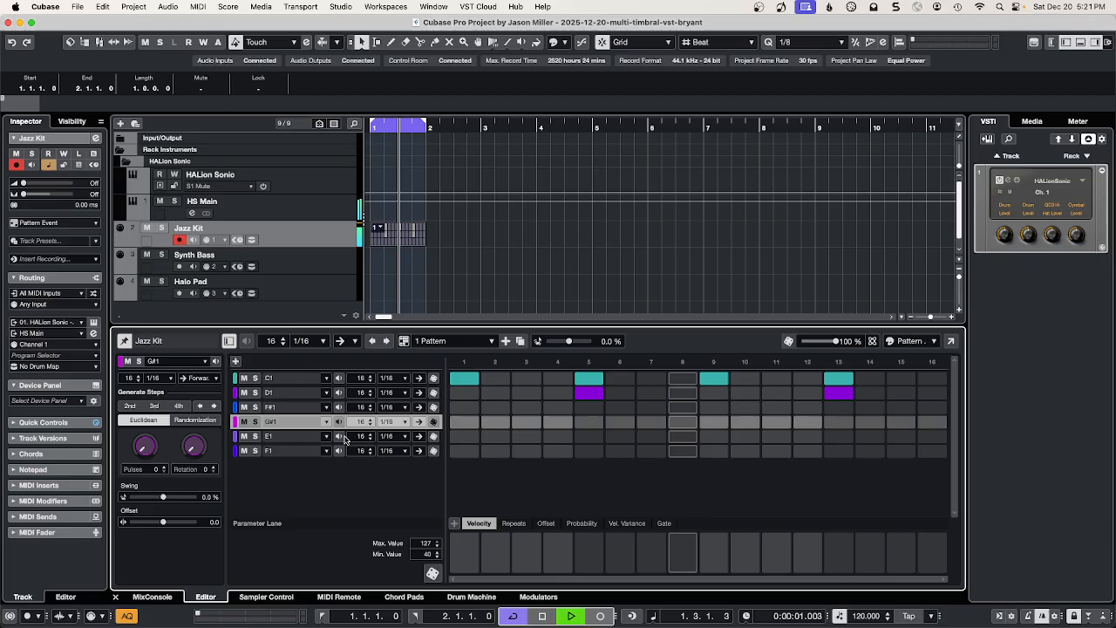
- Activate steps 1, 2, 5, 6, 9, 10, 13 and 14 on the F#1 lane of the Jazz Kit pattern
click(495, 408)
click(465, 407)
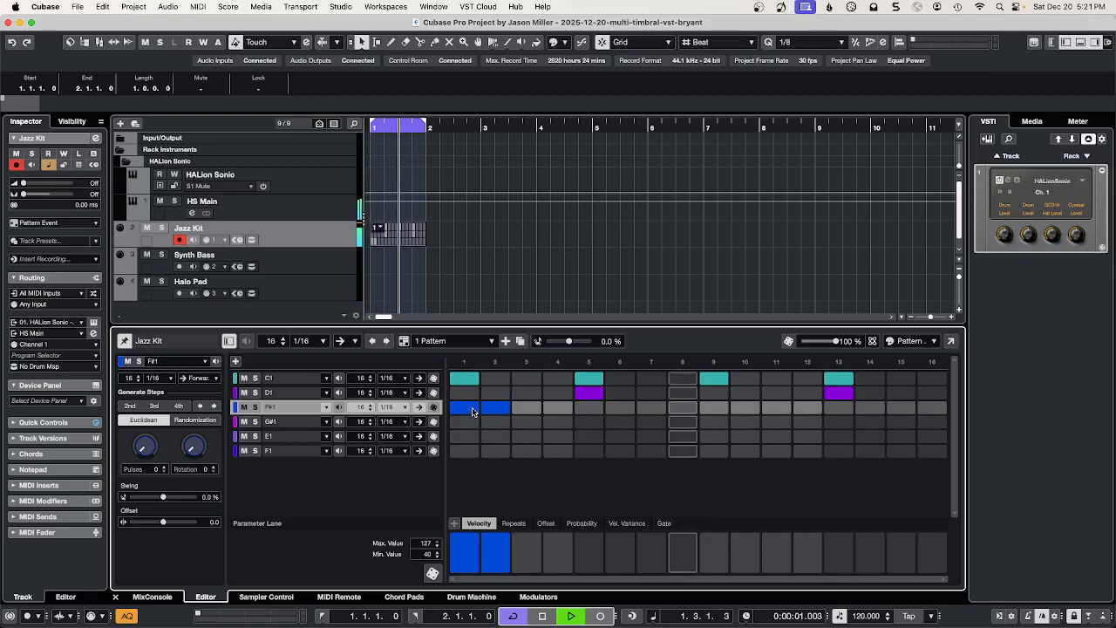
click(589, 407)
click(620, 407)
click(714, 407)
click(745, 407)
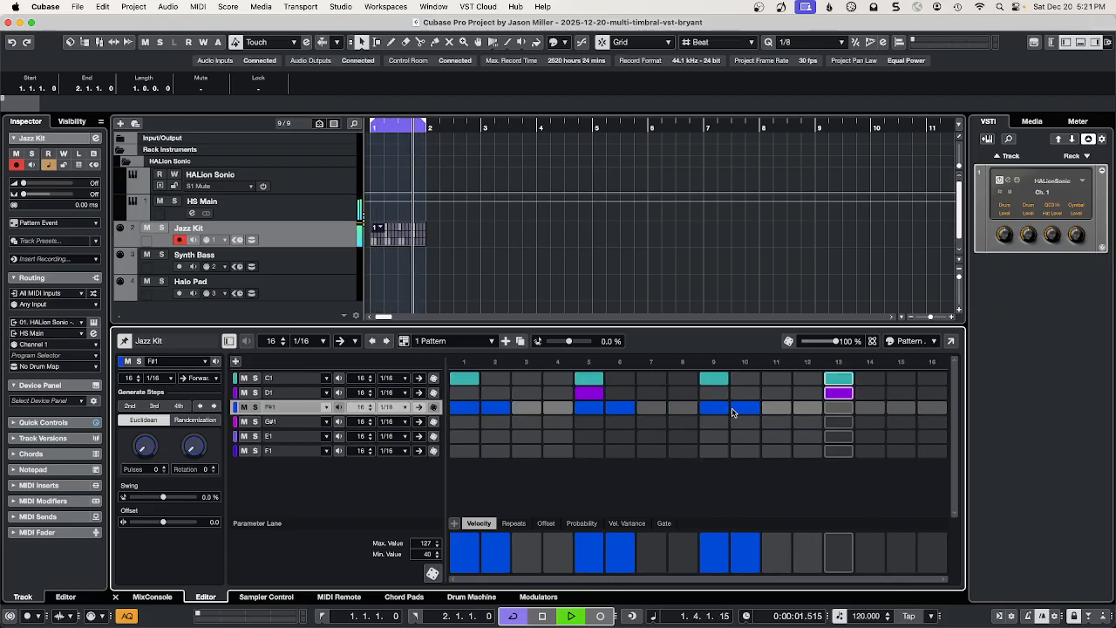
click(838, 407)
click(870, 407)
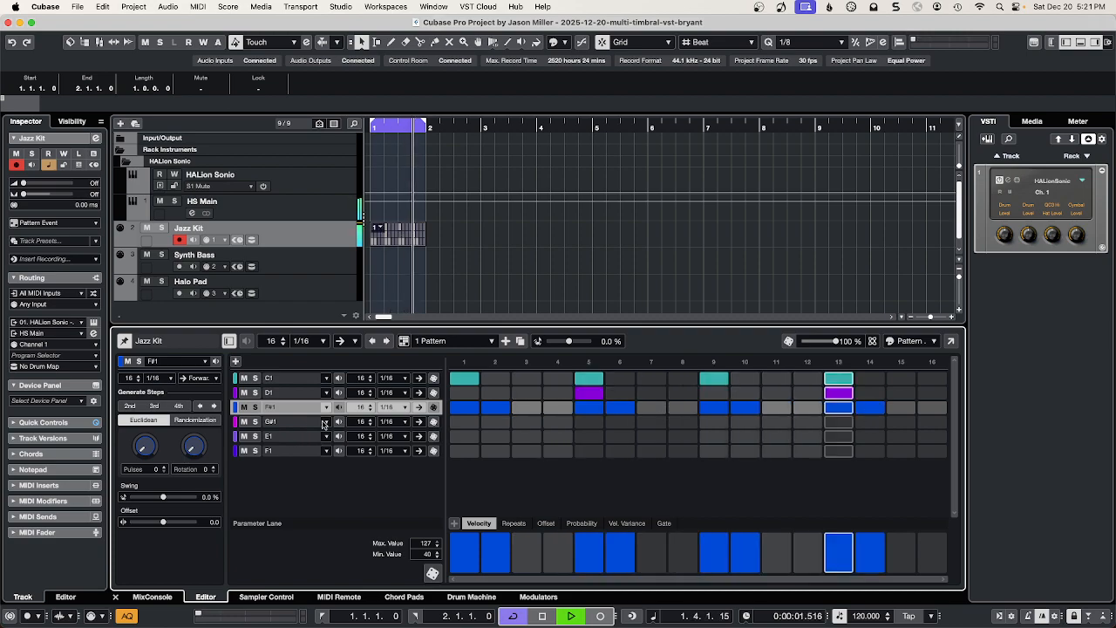
- Try steps 3, 7, 11 and 15 on the G#1 lane and clear that lane again
click(526, 422)
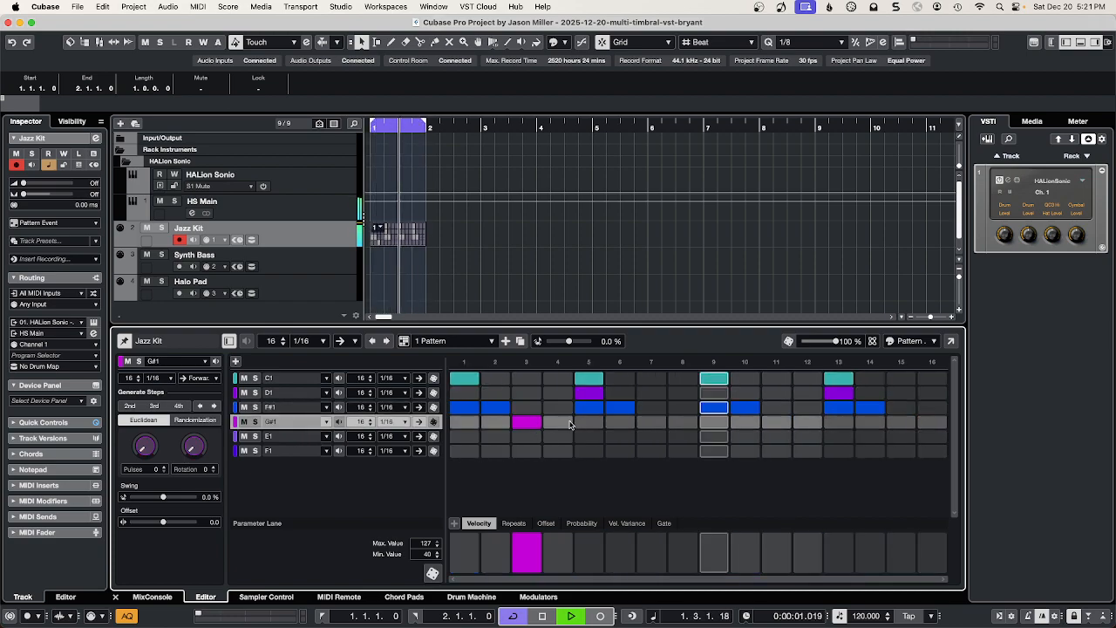
click(651, 422)
click(776, 422)
click(909, 422)
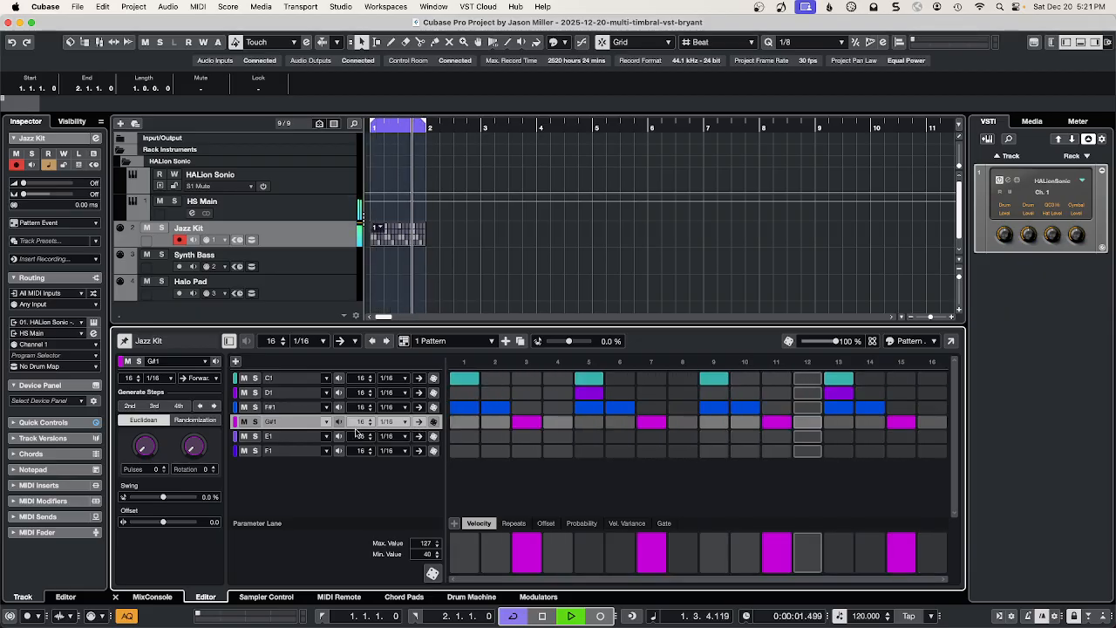
click(533, 422)
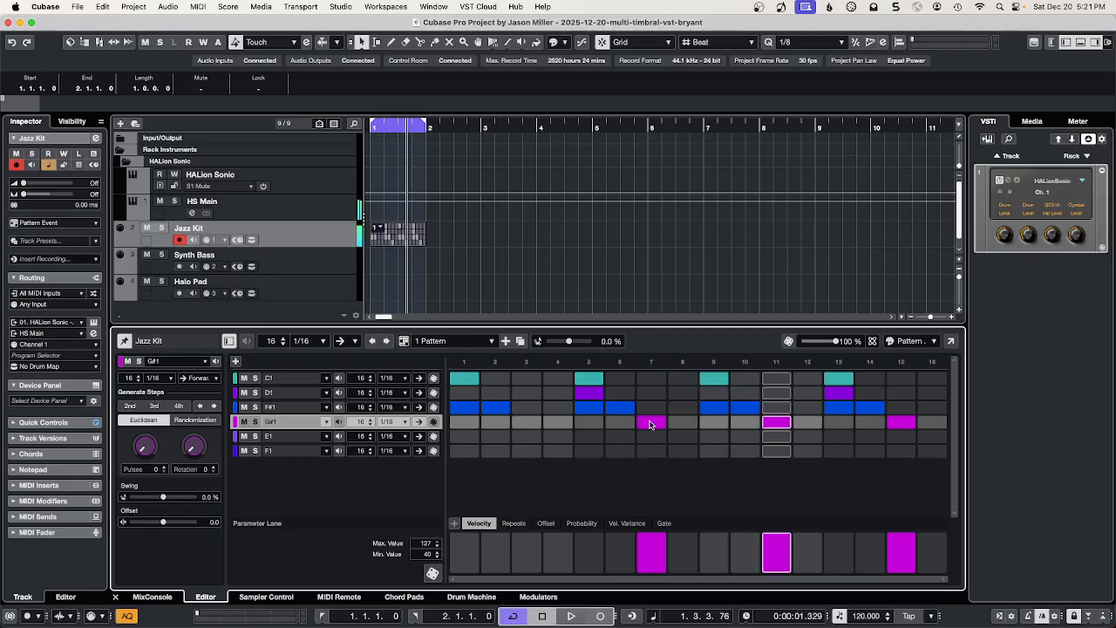
click(910, 426)
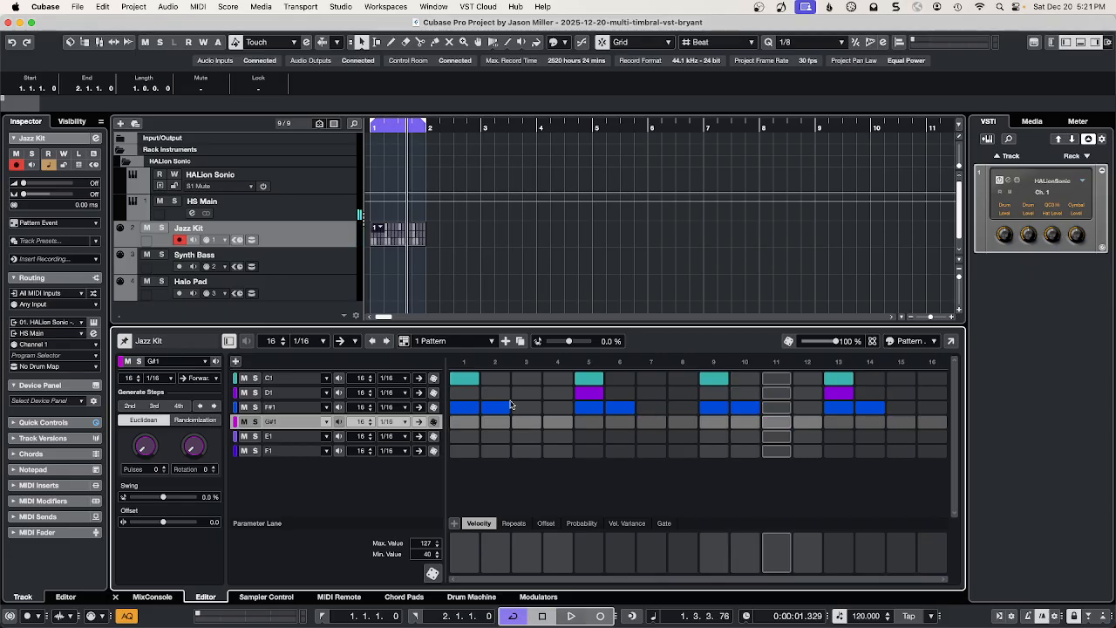
- Rearrange the F#1 lane so that only the odd-numbered steps from 1 to 15 are active, and play the loop
click(499, 408)
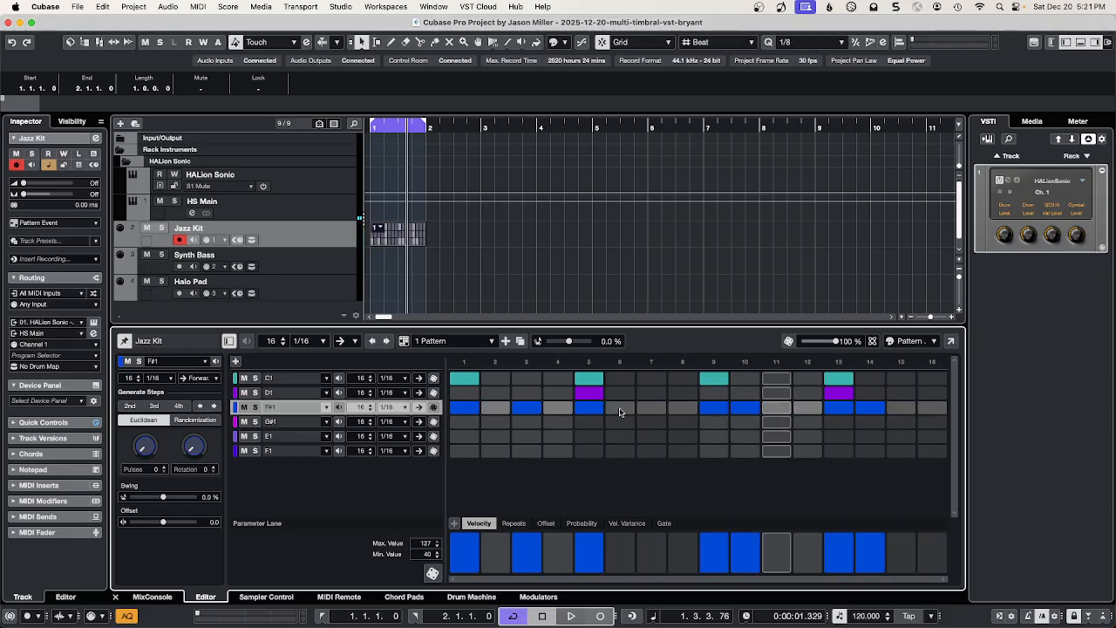
click(652, 407)
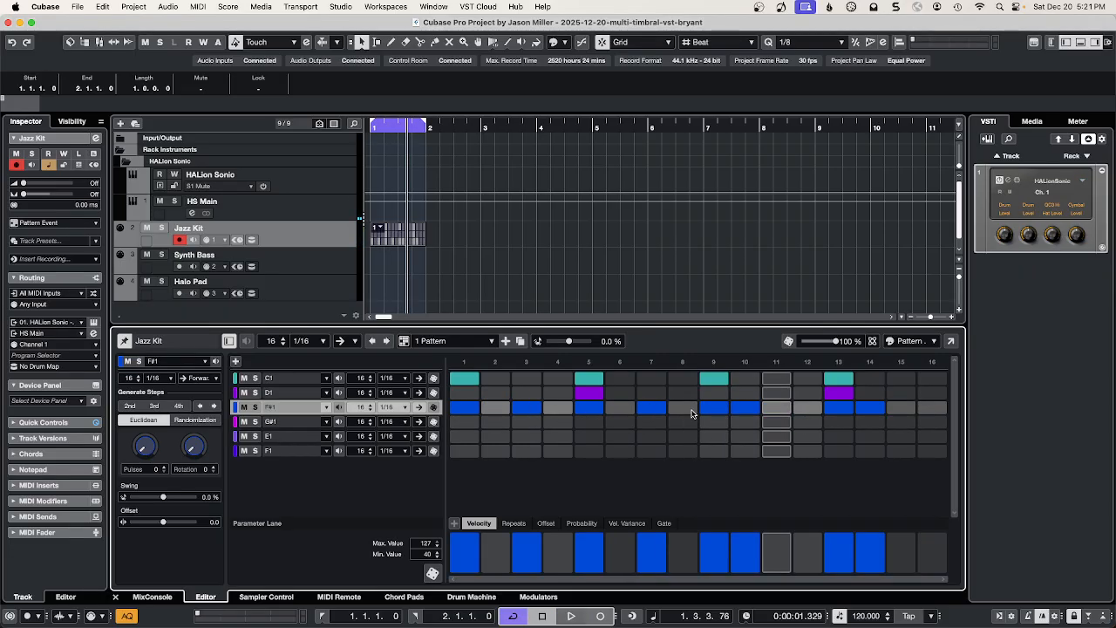
click(860, 411)
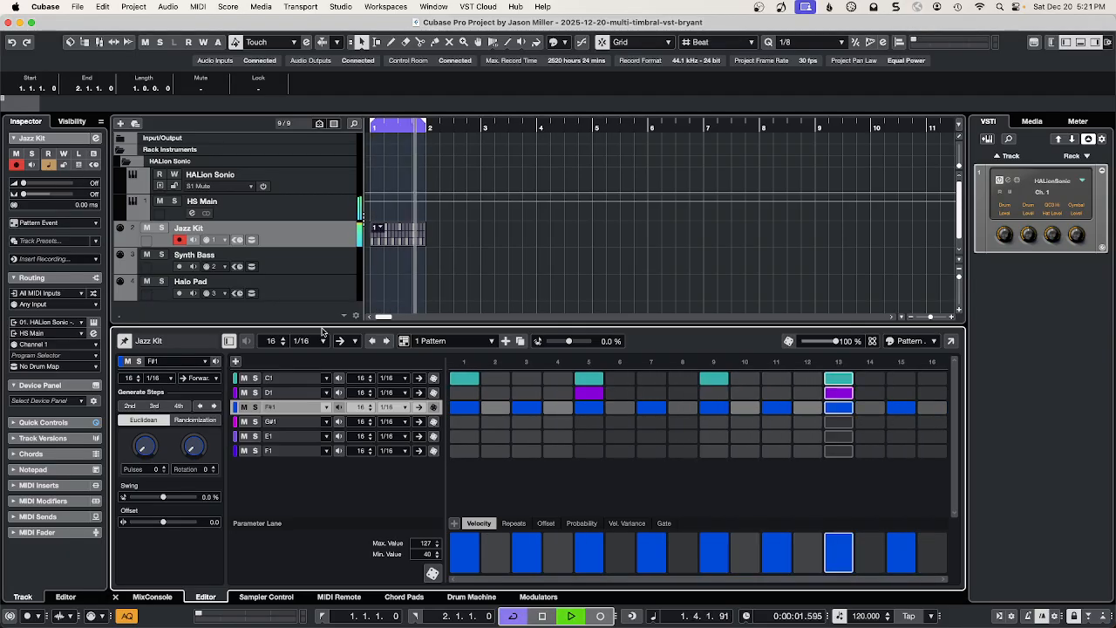
- Switch the Synth Bass track to pattern events, draw one across bar 1 and open it for editing
click(284, 265)
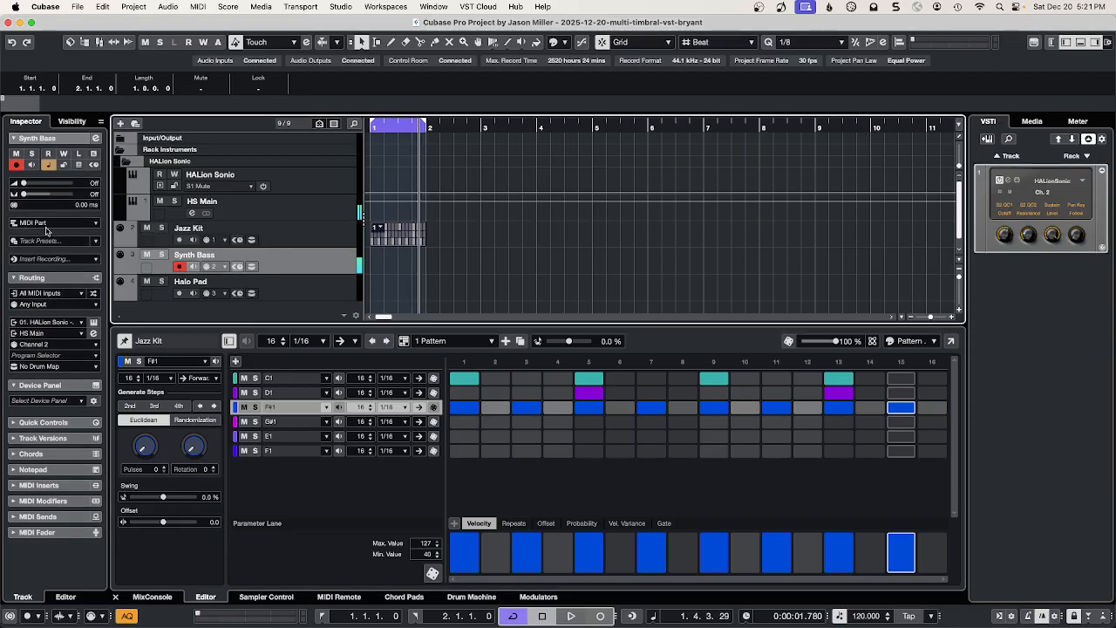
click(43, 224)
click(46, 238)
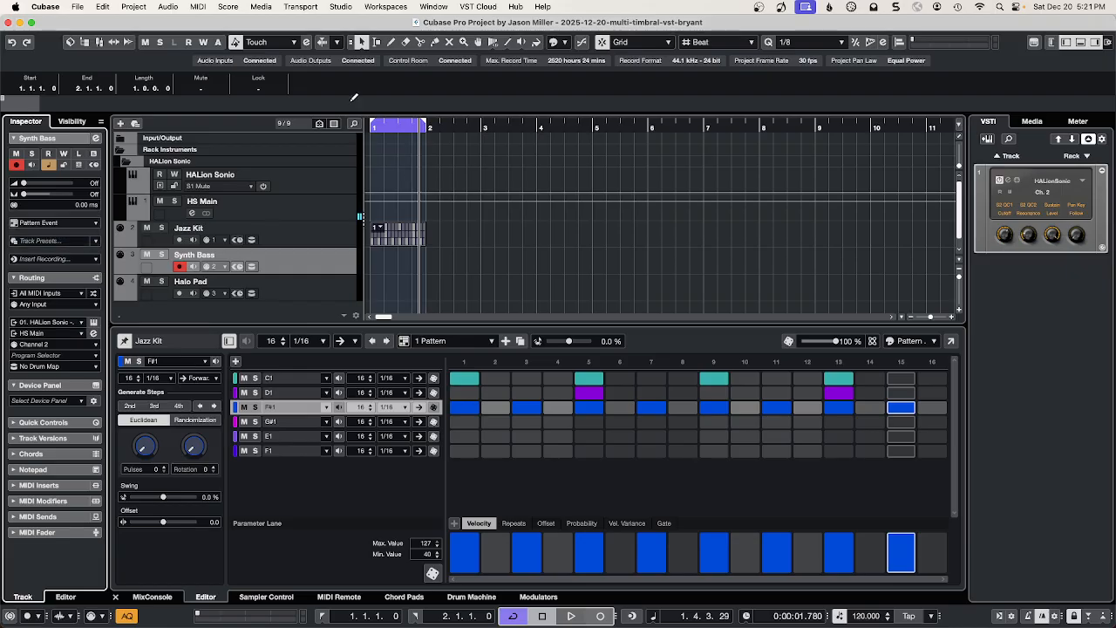
click(390, 43)
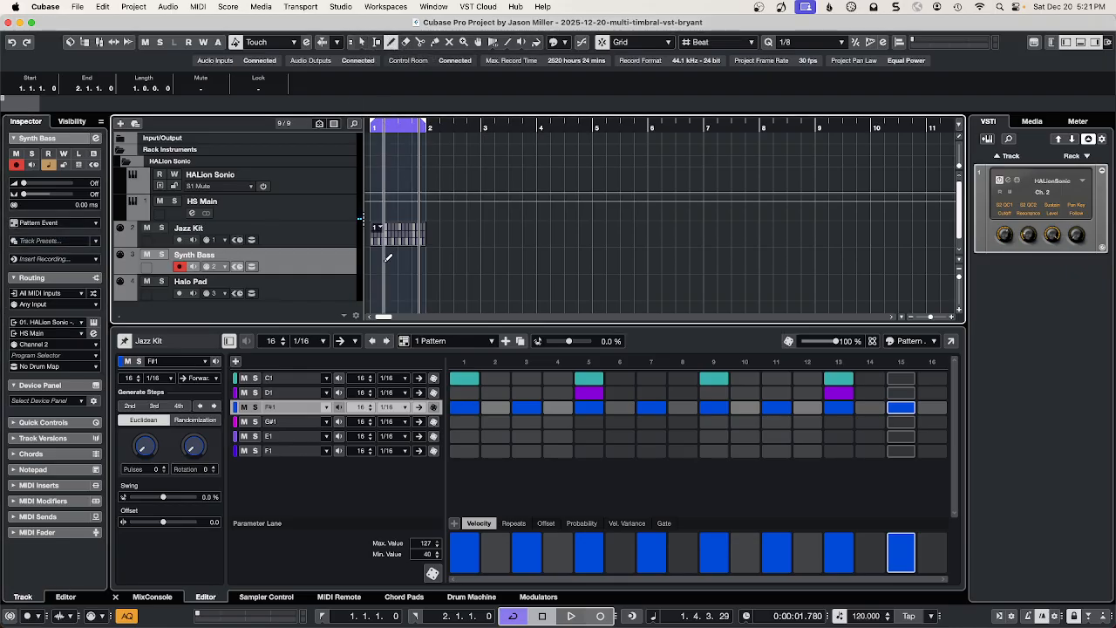
drag(371, 260, 425, 259)
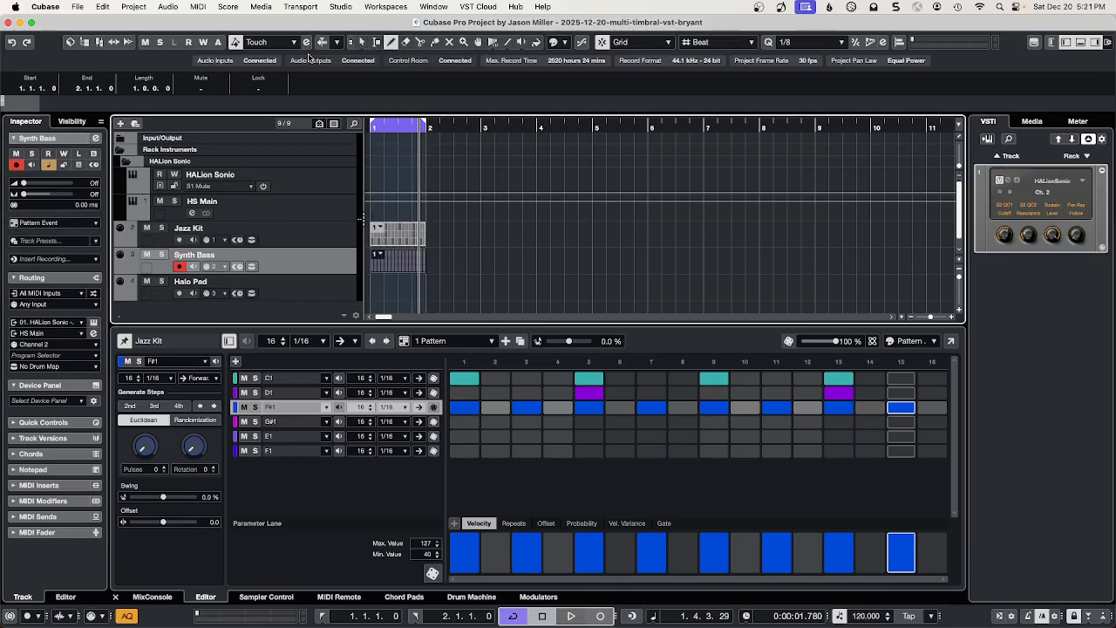
click(398, 265)
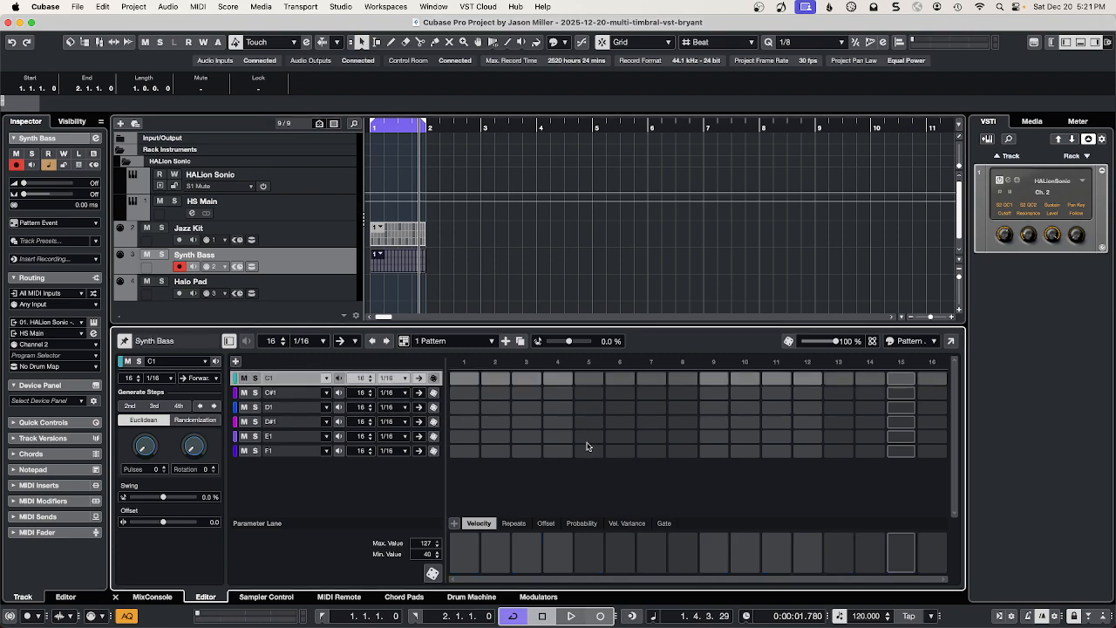
- Activate steps 2–4, 6–8, 10–12 and 14–16 on the first lane of the Synth Bass pattern and start playback
click(463, 393)
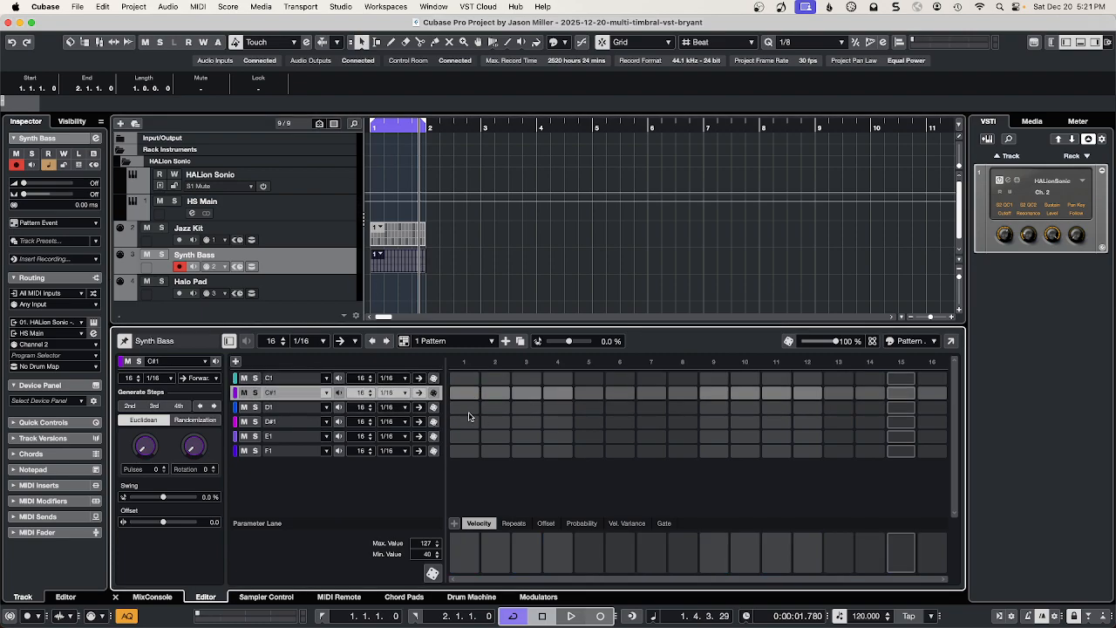
click(467, 378)
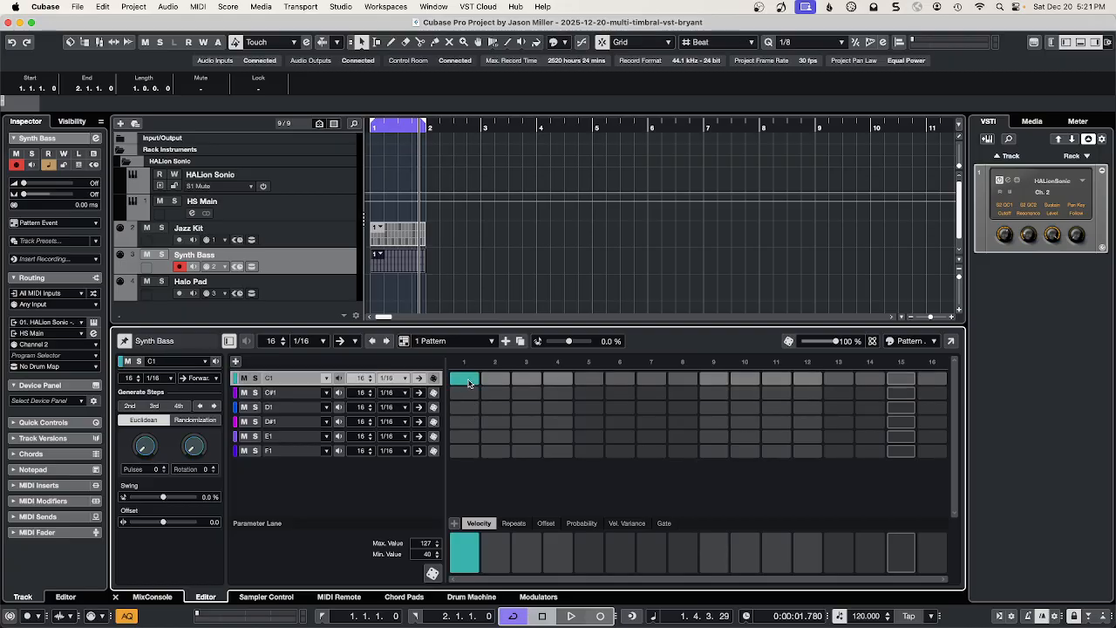
click(507, 382)
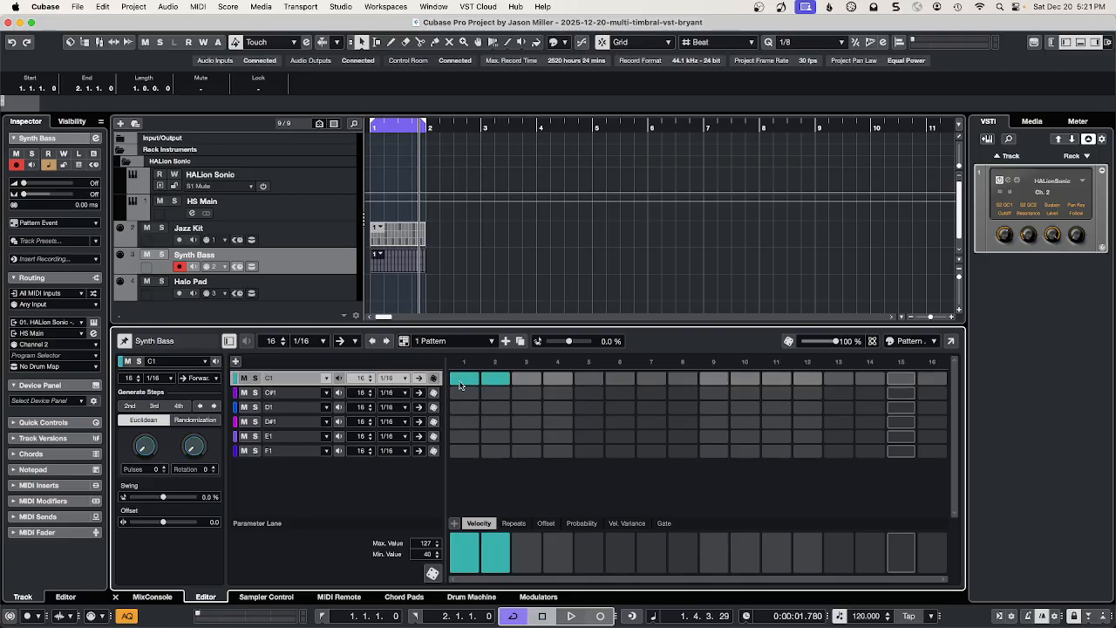
drag(515, 381, 545, 384)
drag(613, 380, 822, 384)
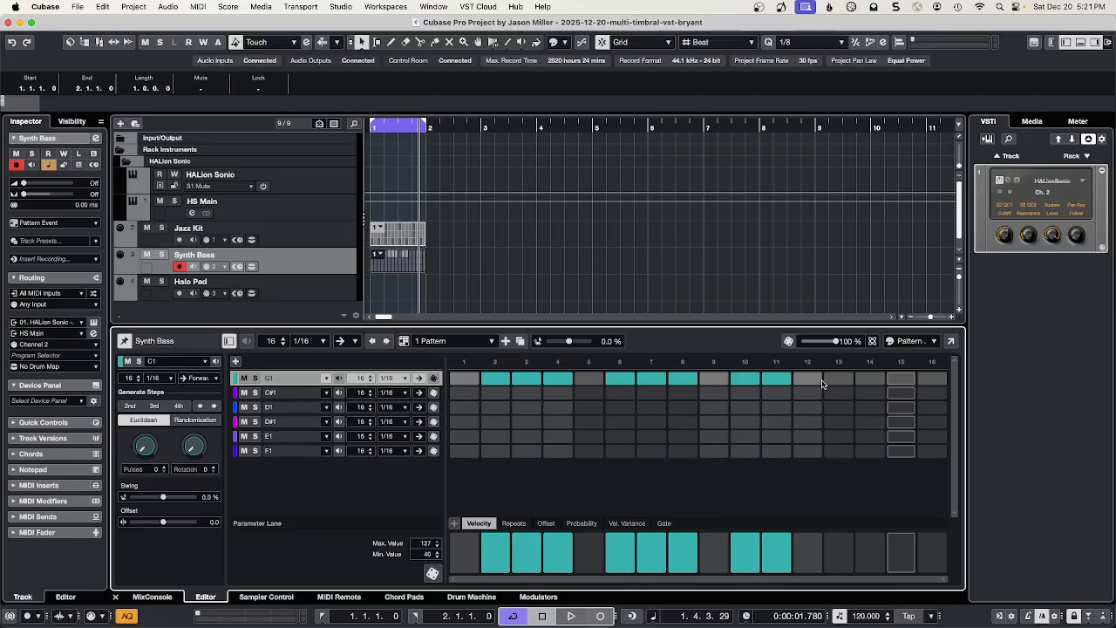
click(870, 380)
key(space)
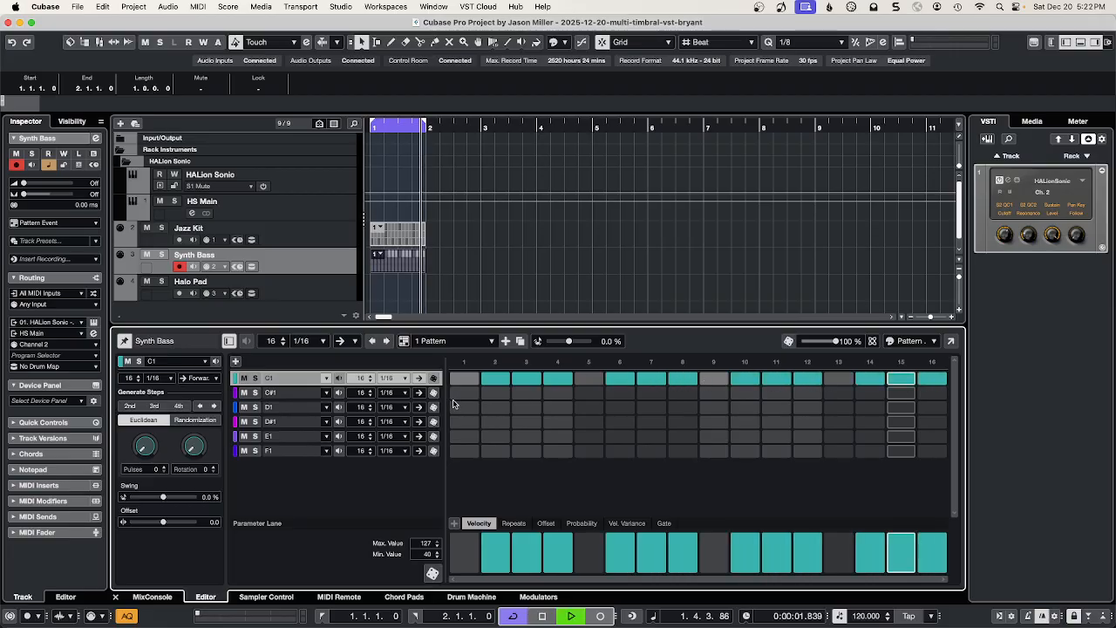
- Try D1, D0 and G0 as the pitch of the bass pattern's first lane, and stop playback
click(336, 377)
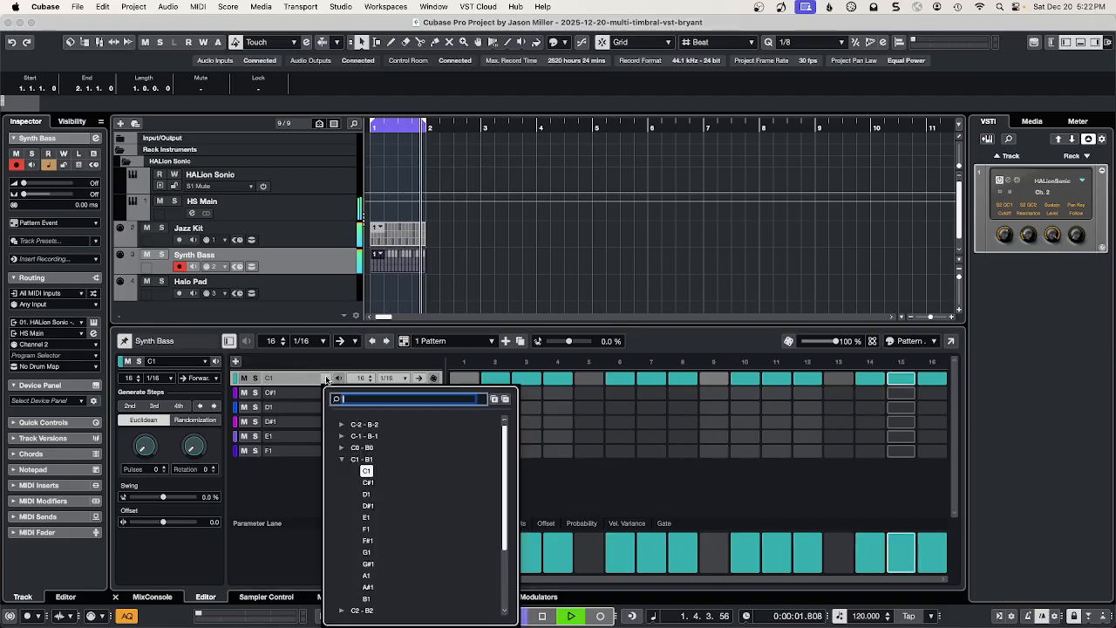
click(338, 407)
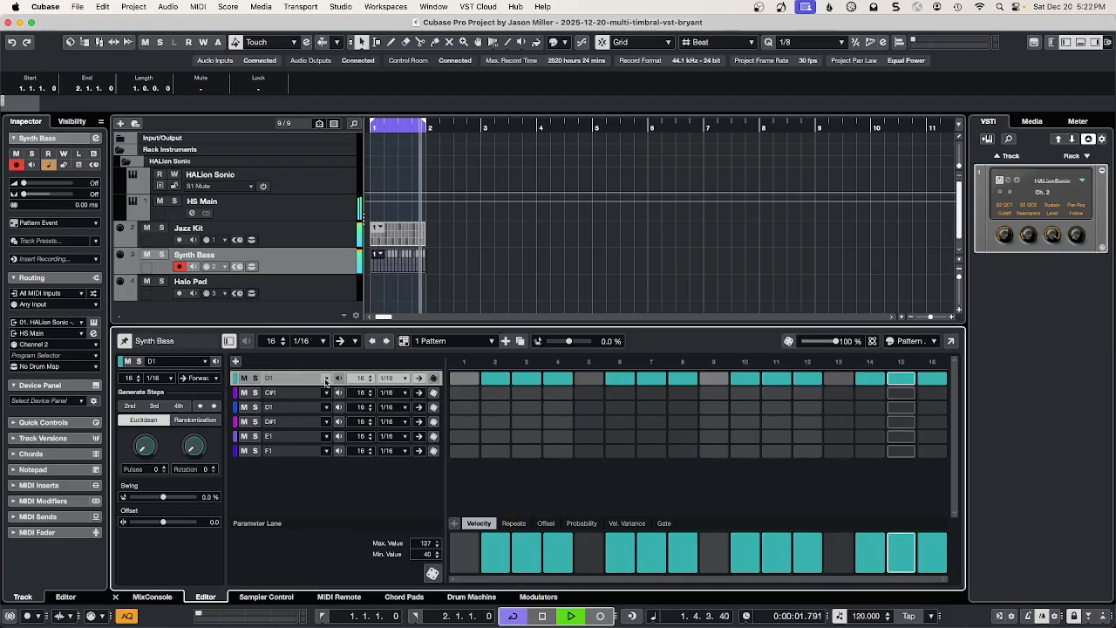
click(338, 407)
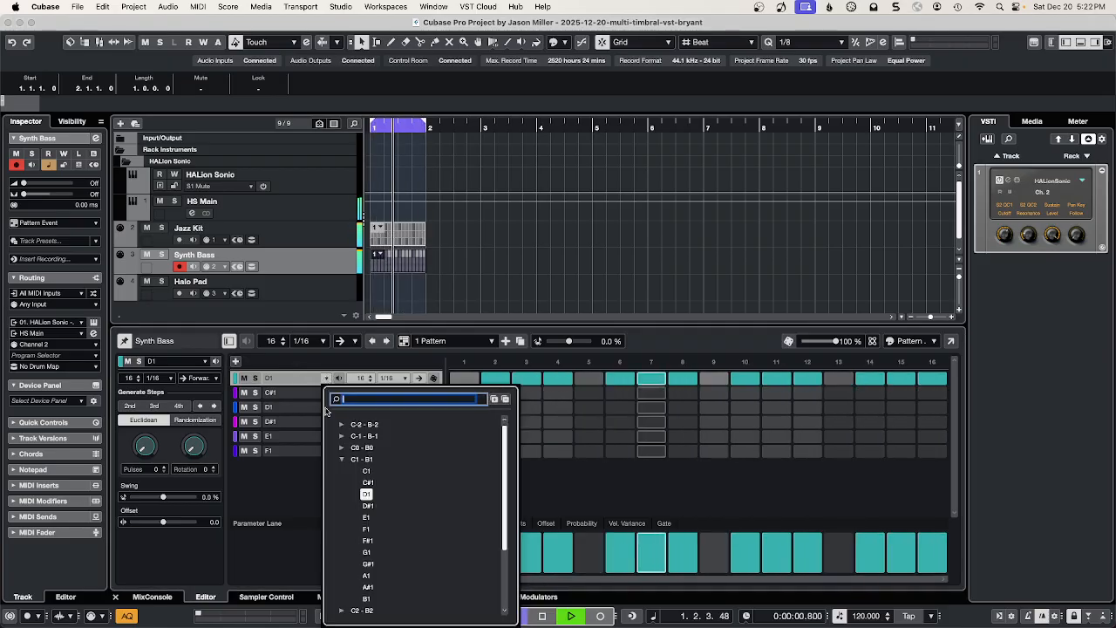
click(360, 447)
click(372, 483)
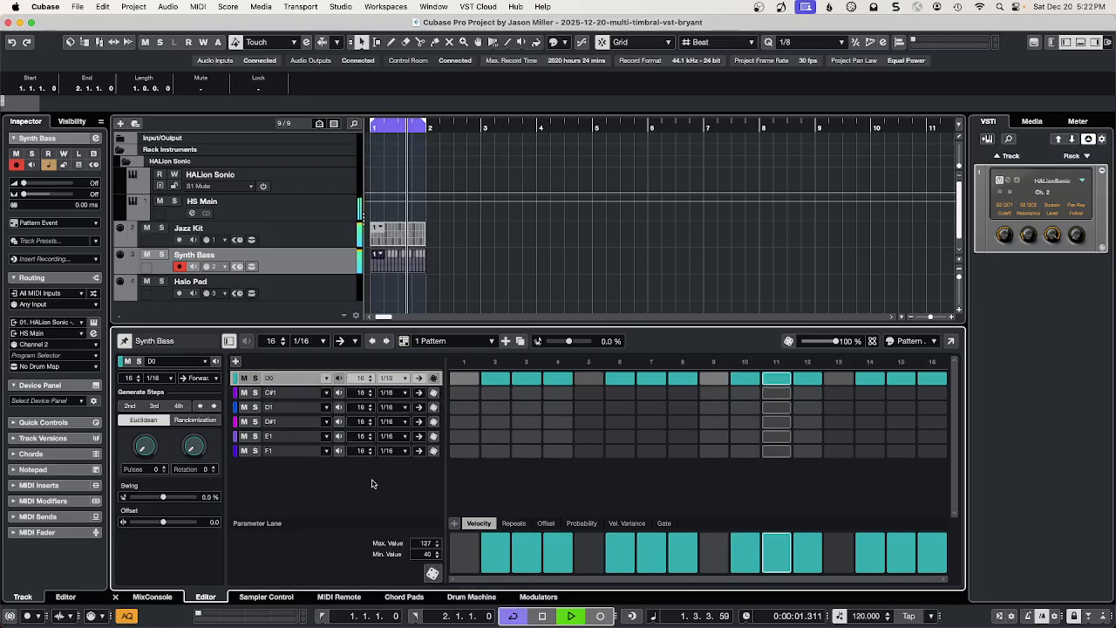
click(326, 377)
click(367, 540)
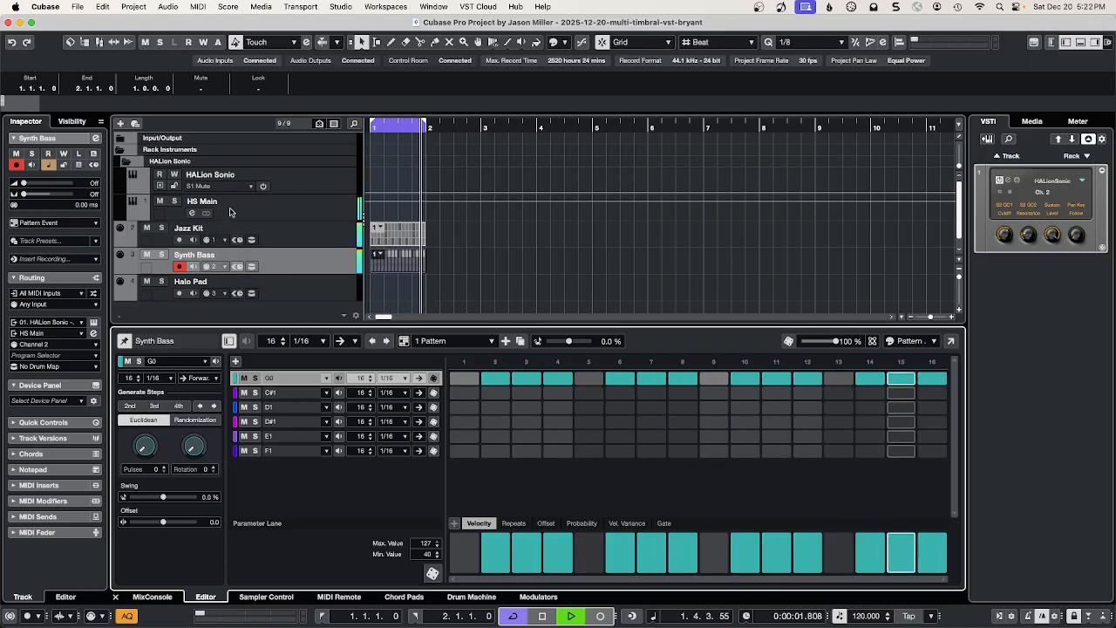
key(space)
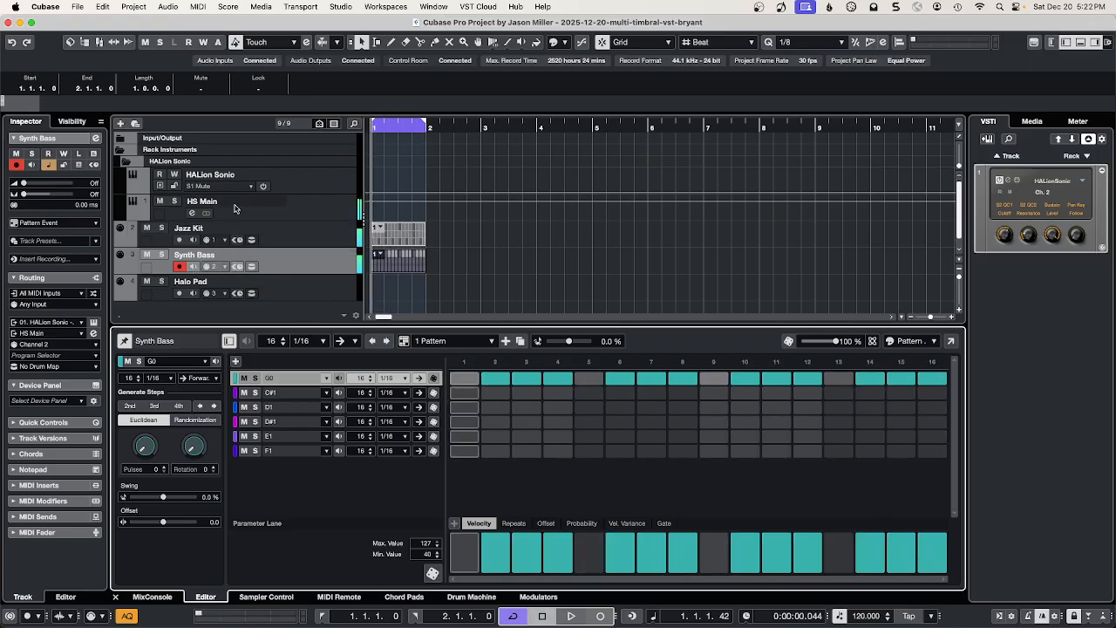
- Open the HALion Sonic instrument window on the Synth Bass 1 slot and audition the sound with looped playback
click(1007, 181)
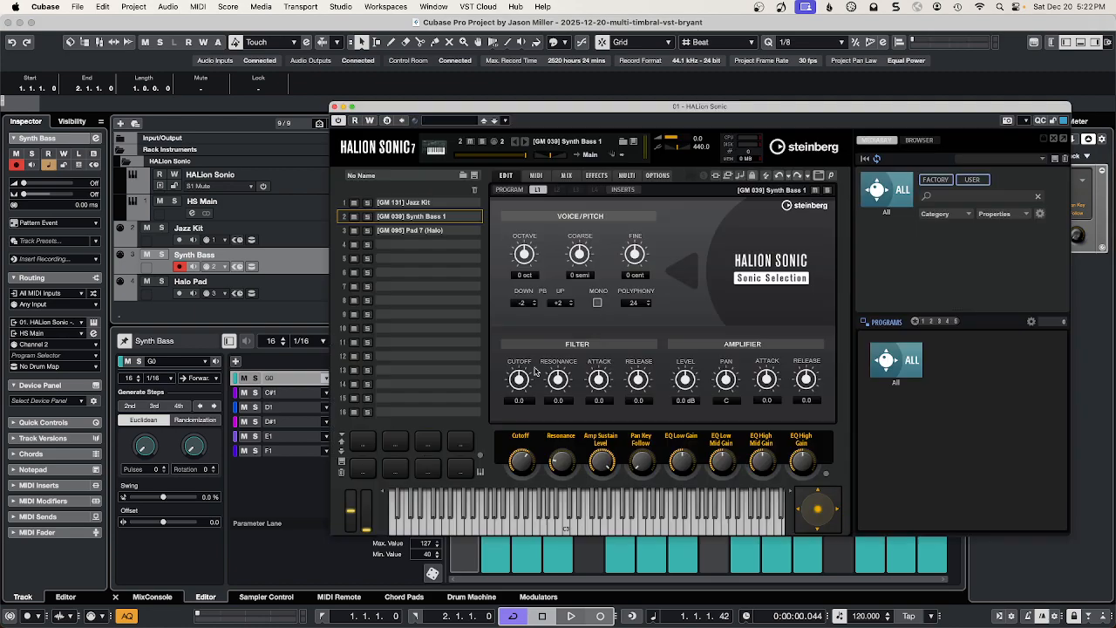
click(422, 222)
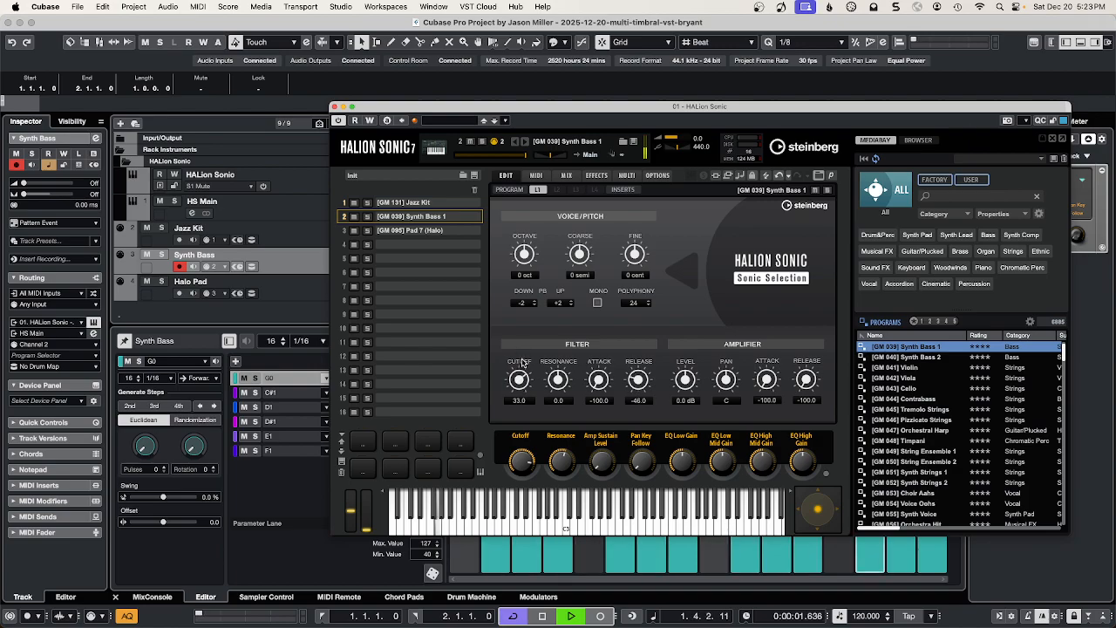
key(space)
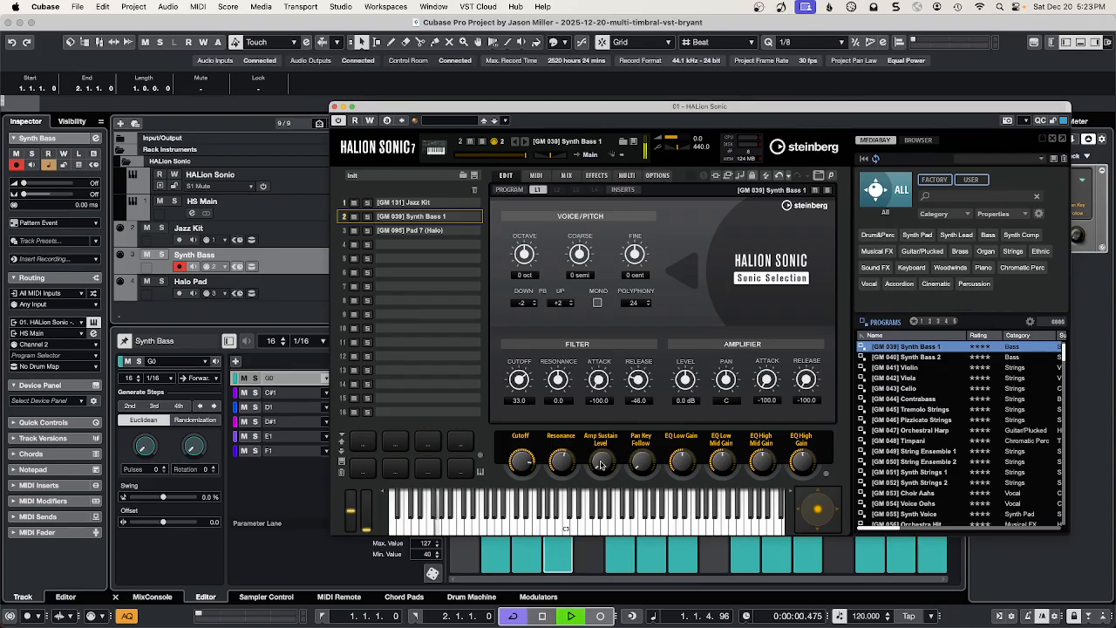
- Set the pitch of the bass pattern's first lane to G1 and close the HALion Sonic window
click(300, 378)
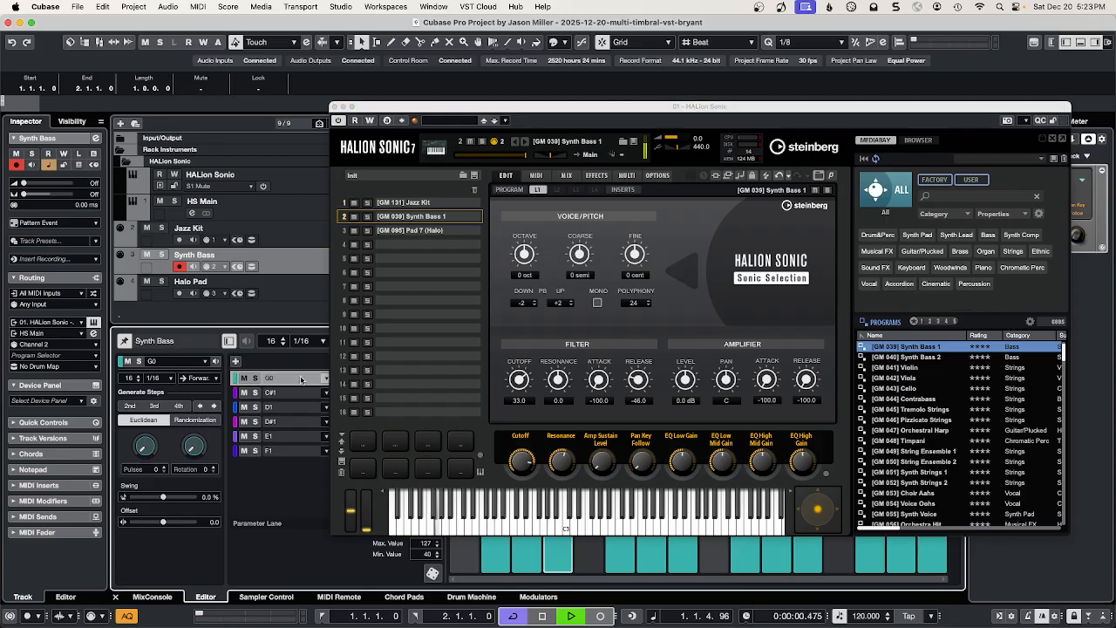
click(324, 380)
scroll(366, 518, down, 3)
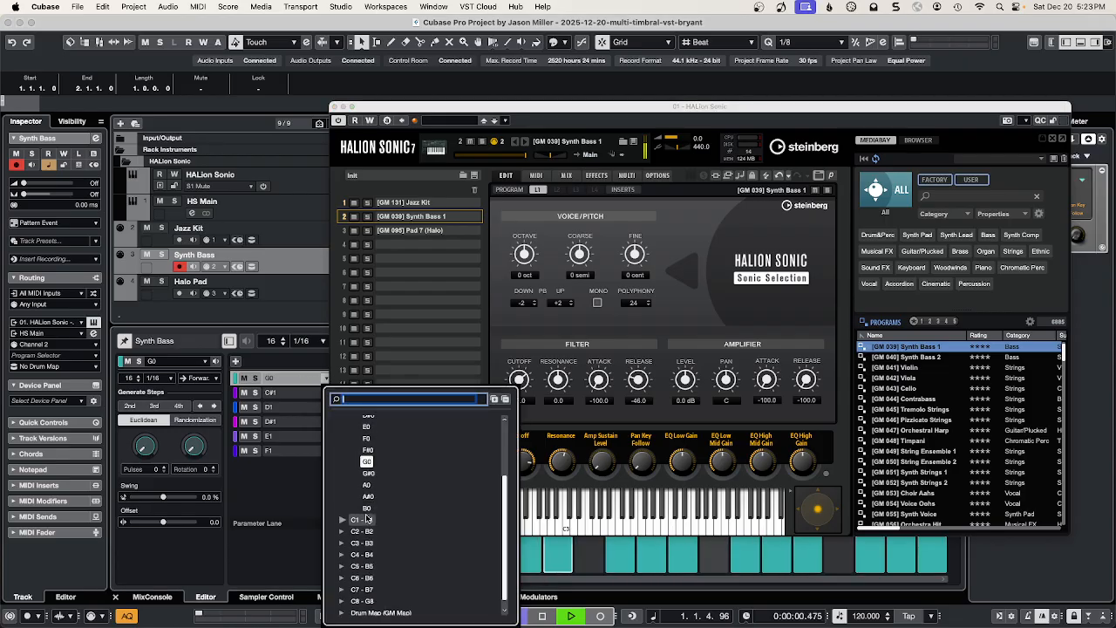
click(341, 512)
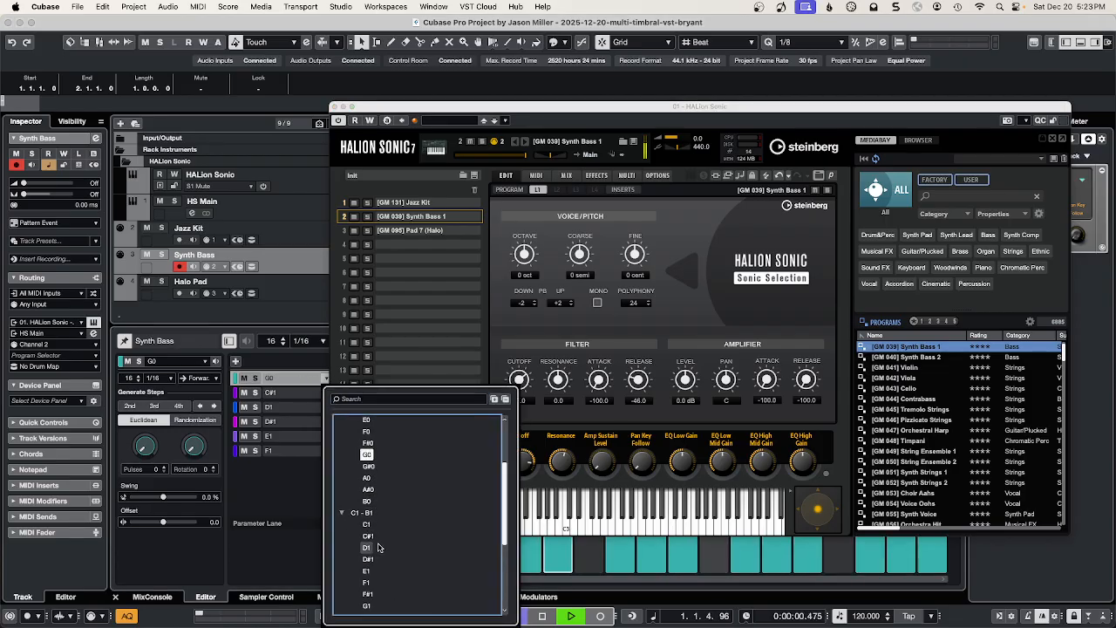
scroll(384, 549, down, 2)
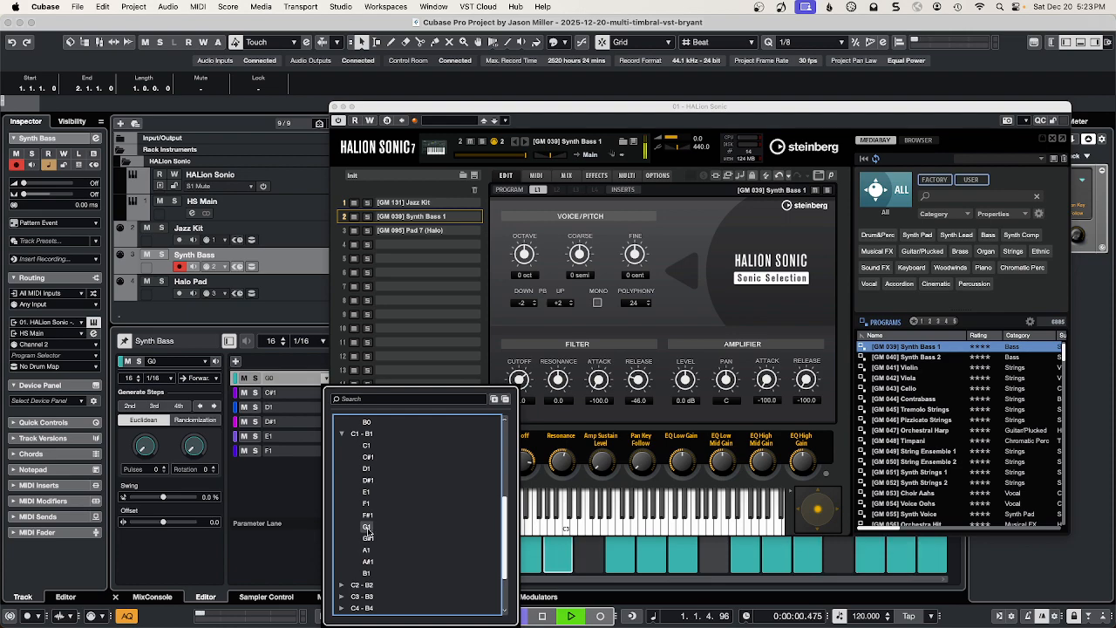
click(367, 527)
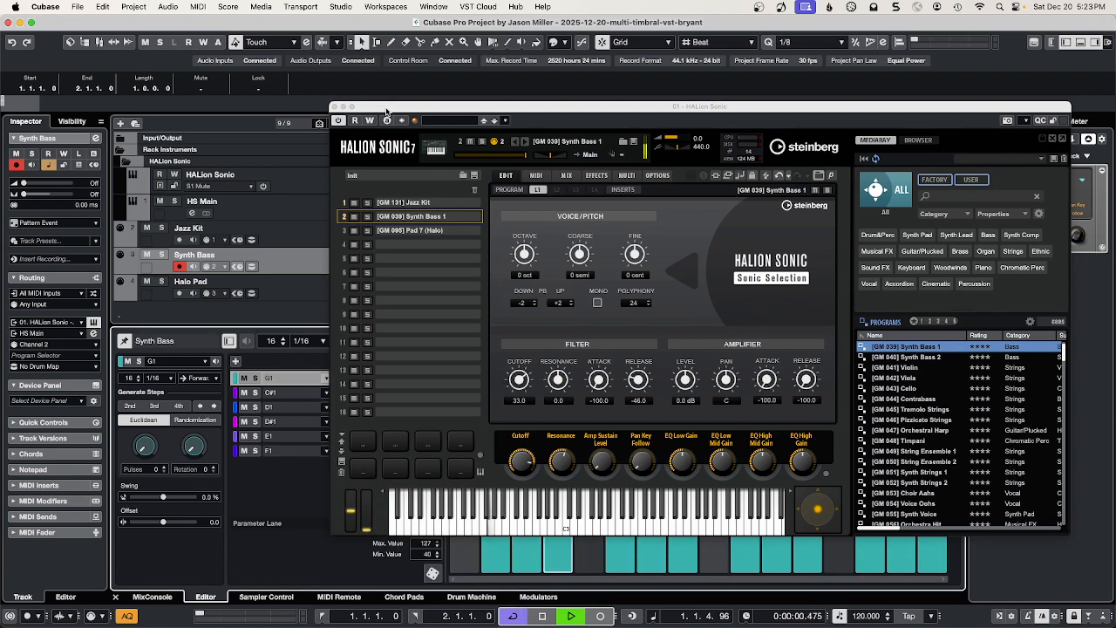
click(333, 107)
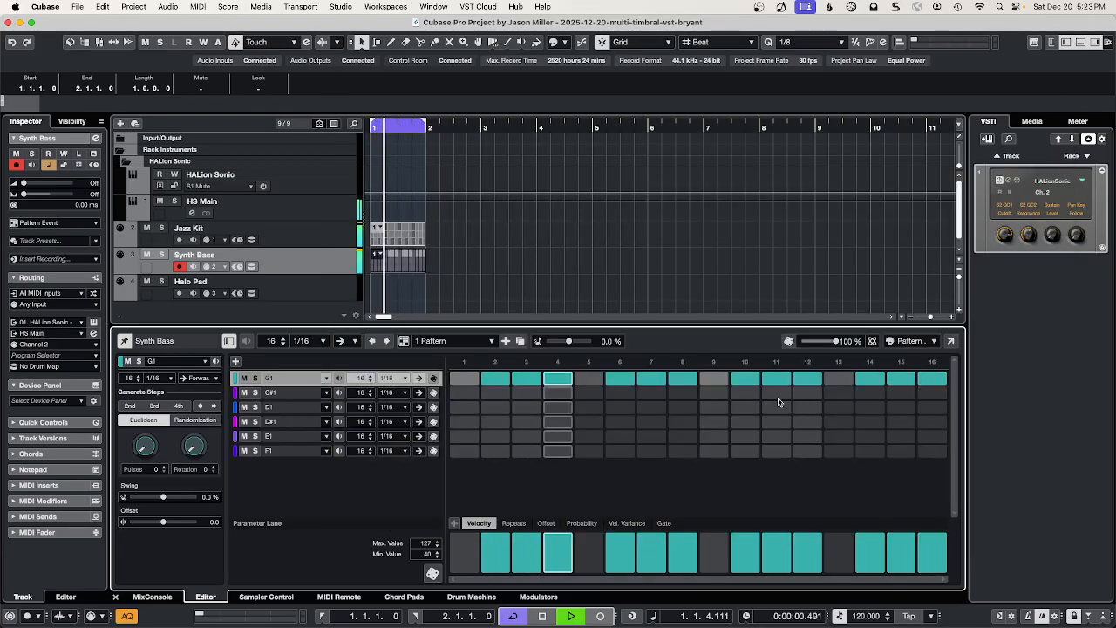
- Set the bass pattern's third lane to A1 and move the notes on steps 10–12 and 14–16 from the G1 lane to it
click(326, 406)
scroll(373, 521, down, 5)
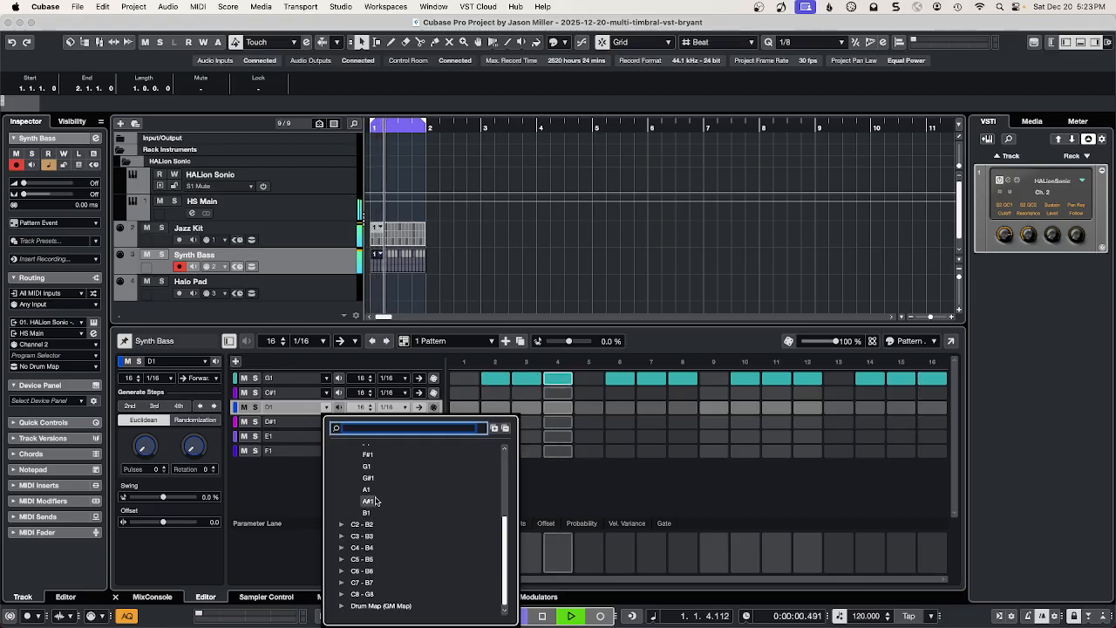
click(367, 501)
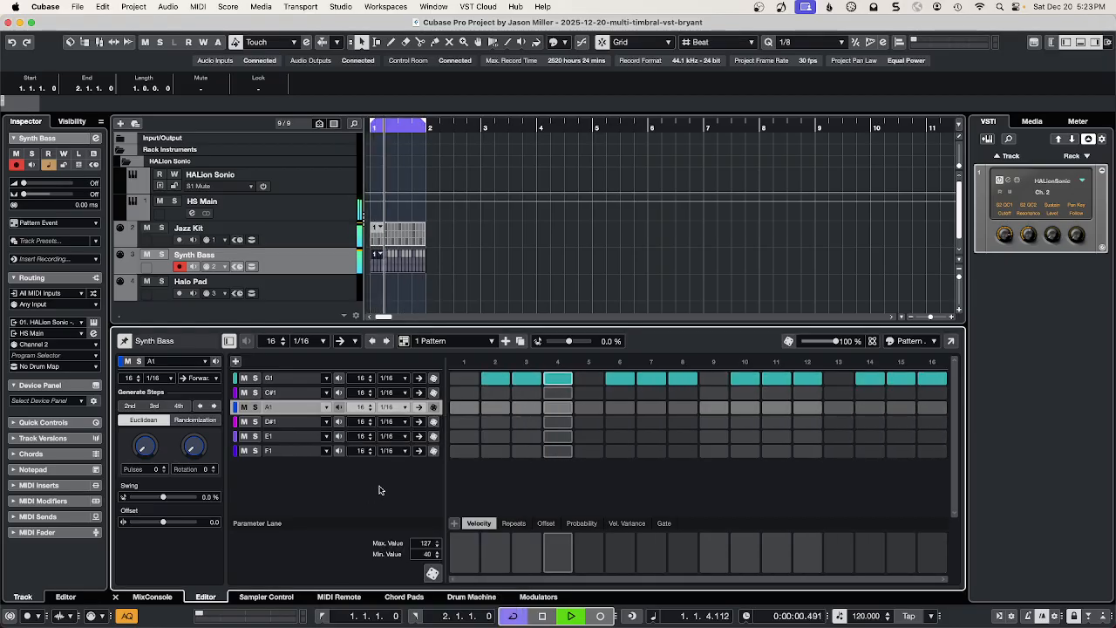
drag(620, 407, 933, 407)
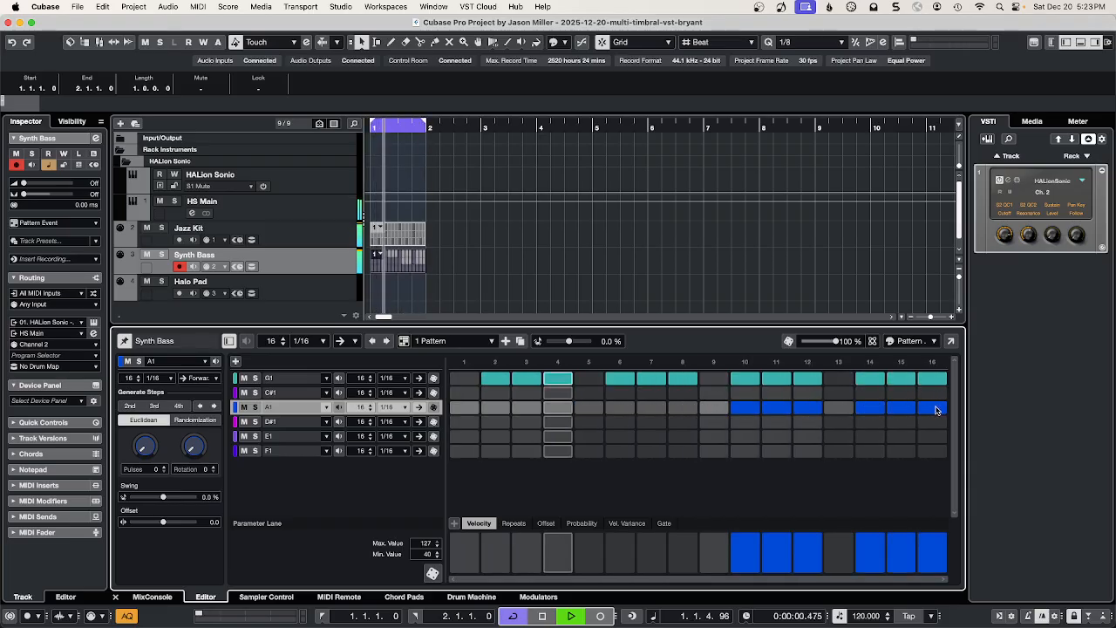
drag(743, 385, 933, 381)
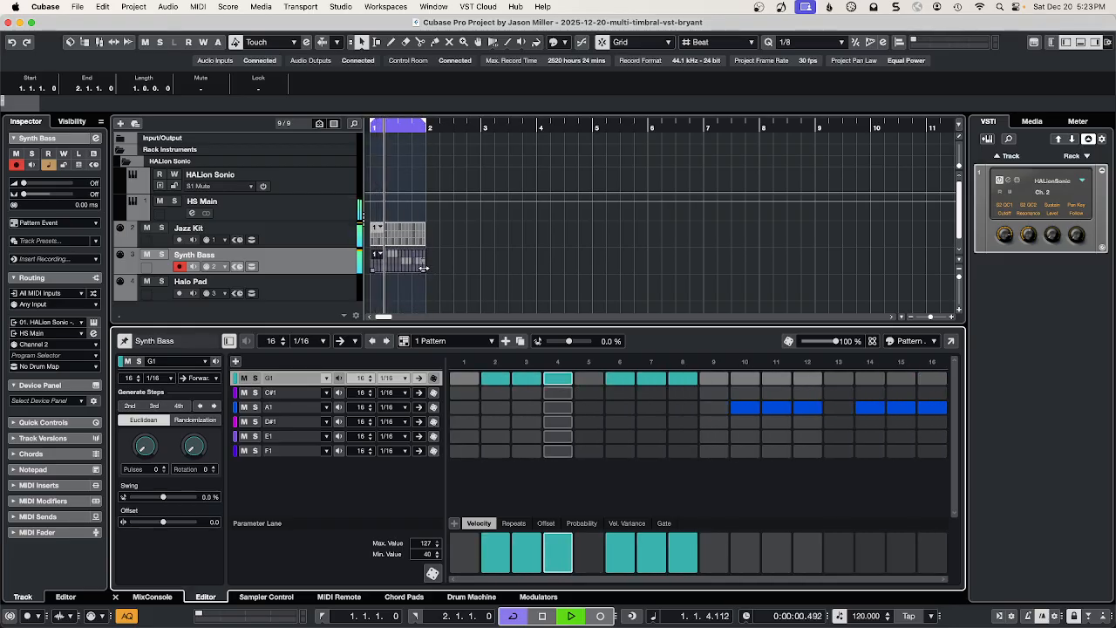
- Extend the Synth Bass event and the loop range to two bars, and duplicate the Jazz Kit event into bar 2
drag(424, 264, 485, 269)
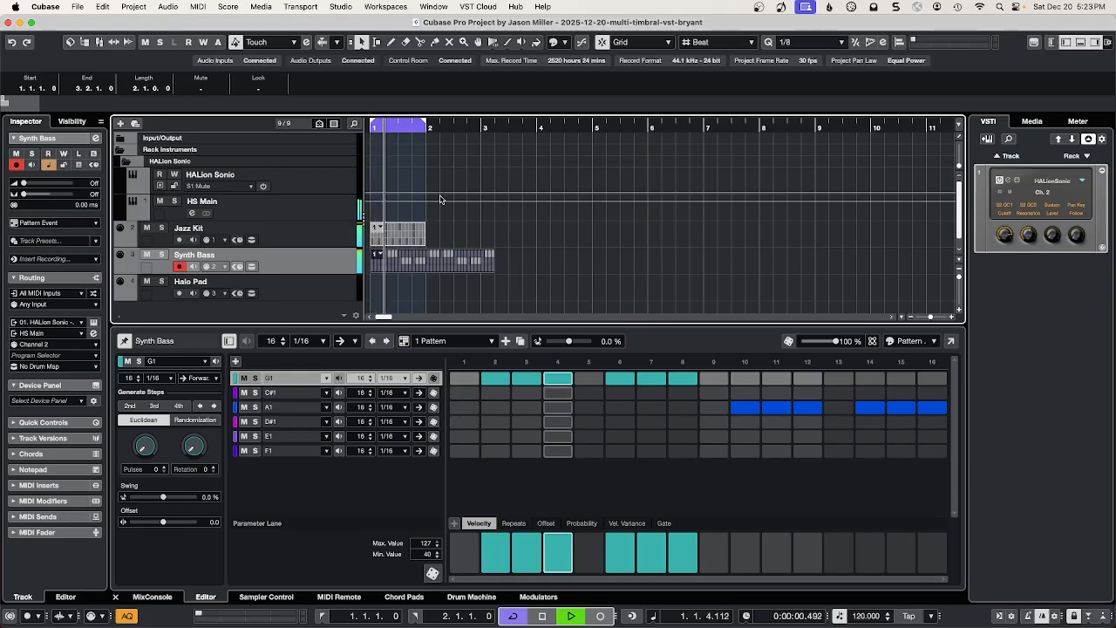
click(415, 230)
key(super+d)
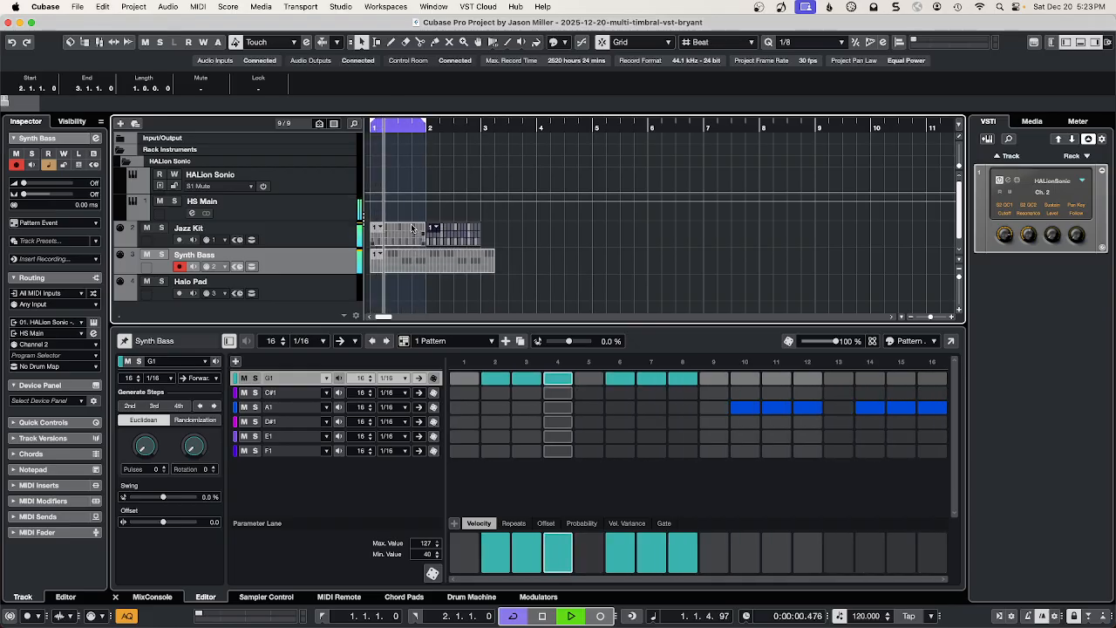
drag(425, 125, 481, 125)
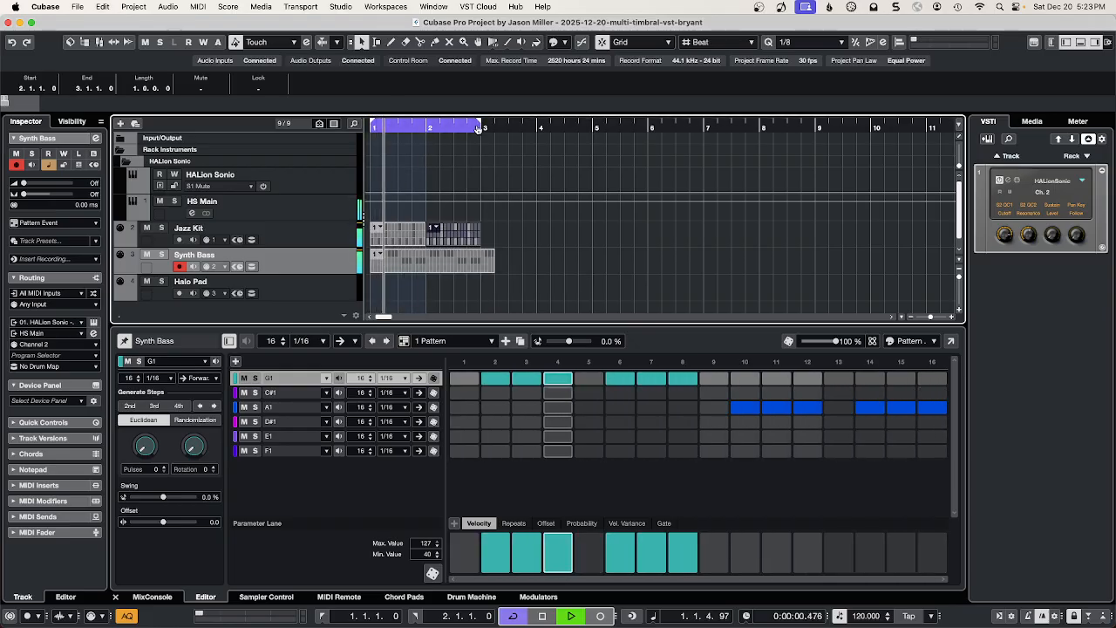
drag(493, 270, 482, 271)
double_click(415, 269)
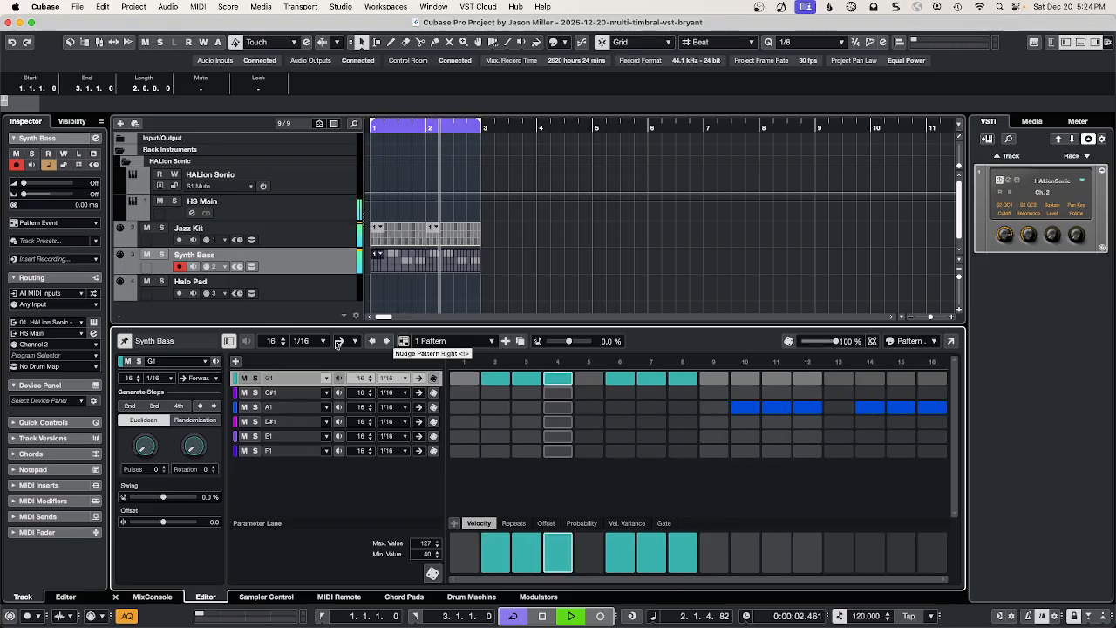
- Try a 1/8 resolution for the bass pattern, return it to 1/16, and reactivate steps 10–12 and 14–16 on the G1 lane
click(305, 341)
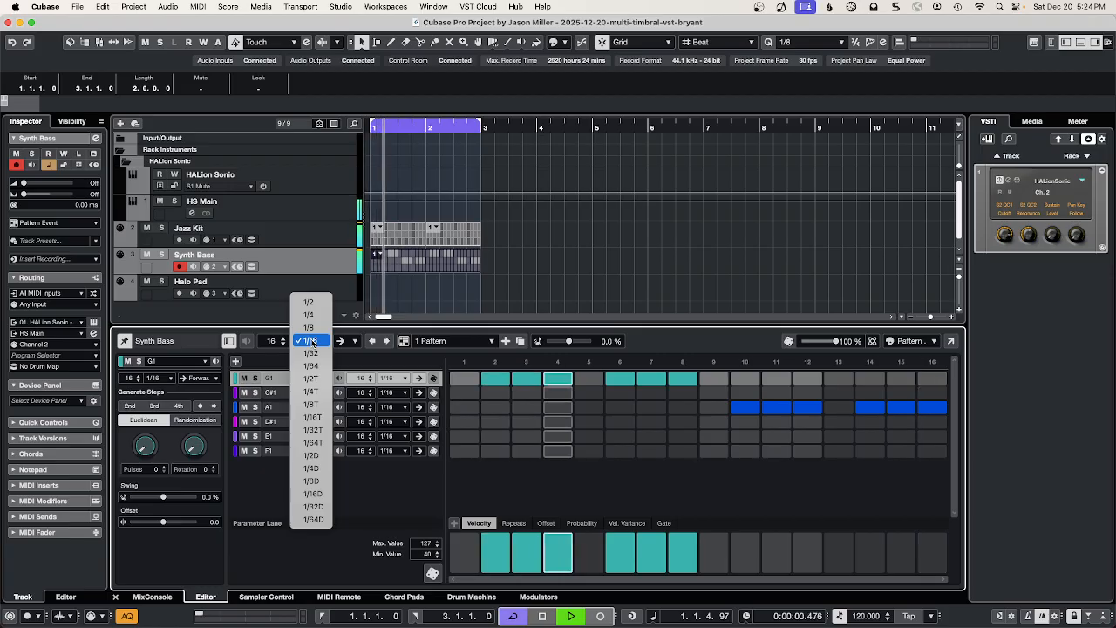
click(309, 327)
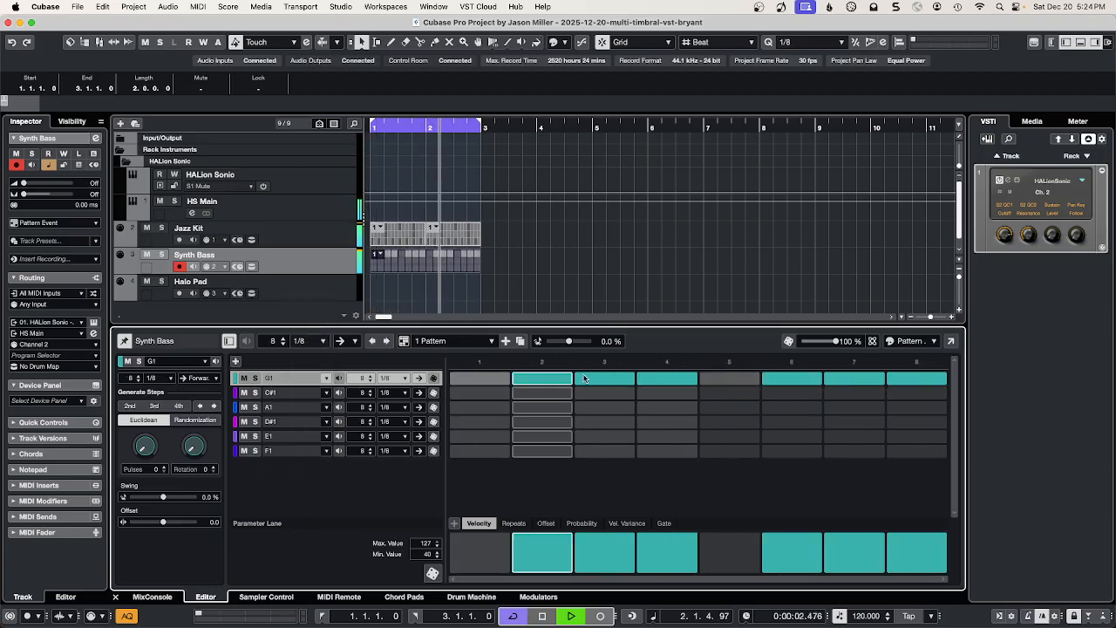
click(308, 341)
click(309, 353)
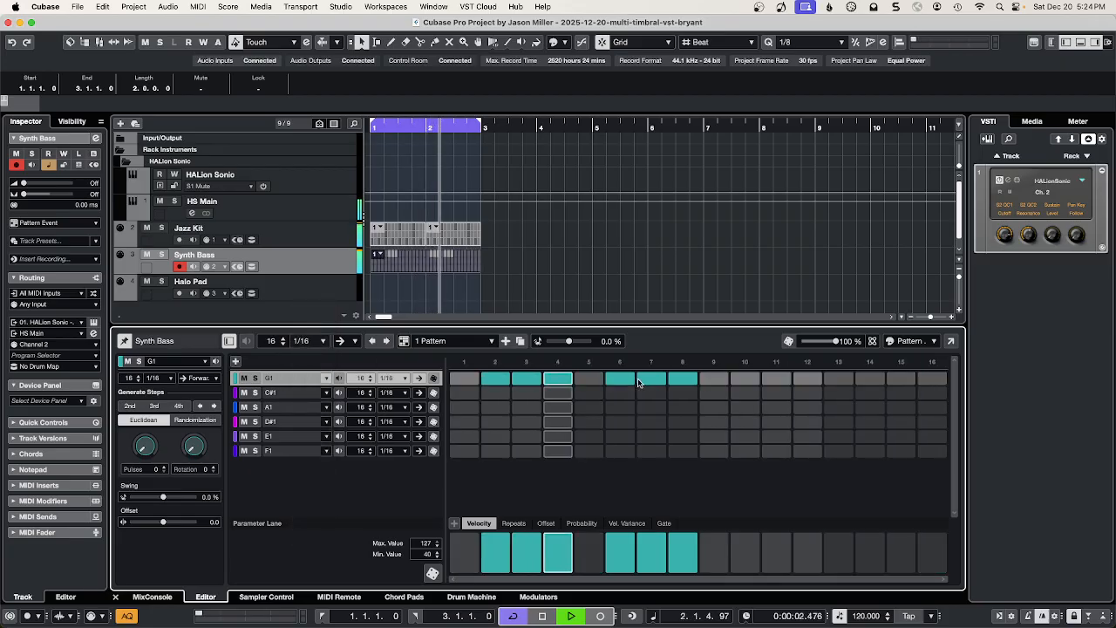
drag(746, 379, 801, 382)
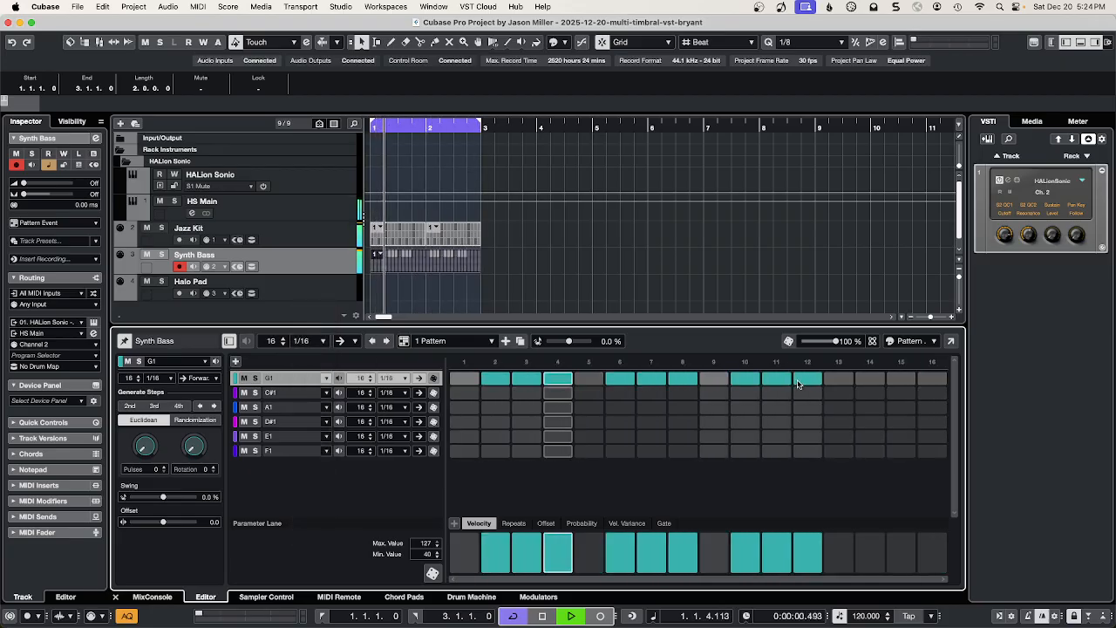
drag(868, 379, 927, 378)
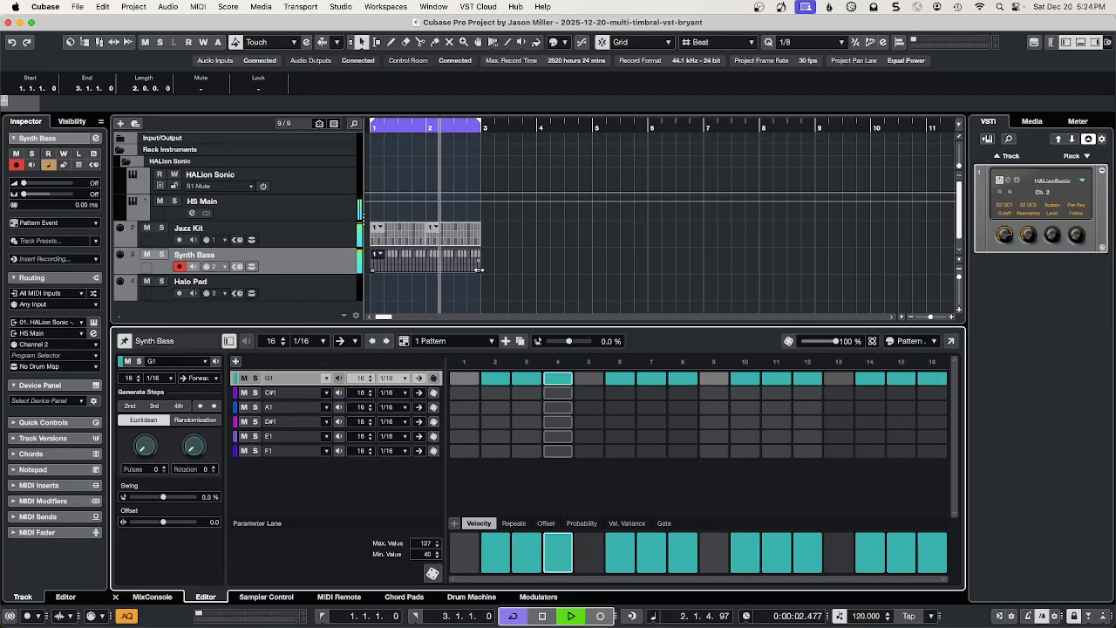
- Shorten the Synth Bass event to one bar and duplicate it into bar 2
drag(480, 263, 421, 270)
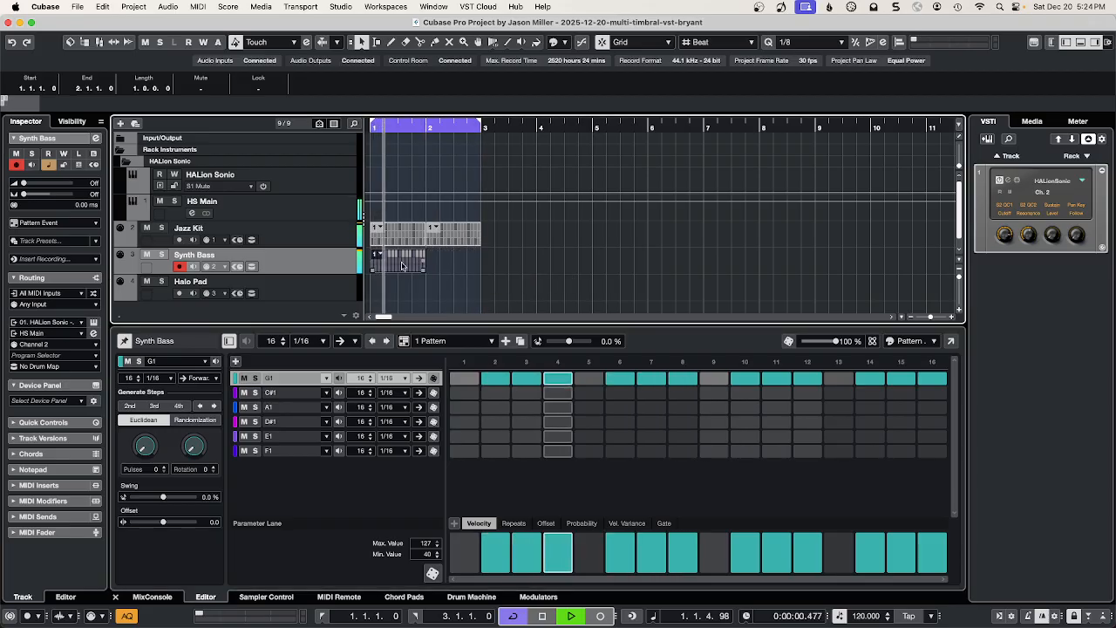
key(super+d)
click(498, 479)
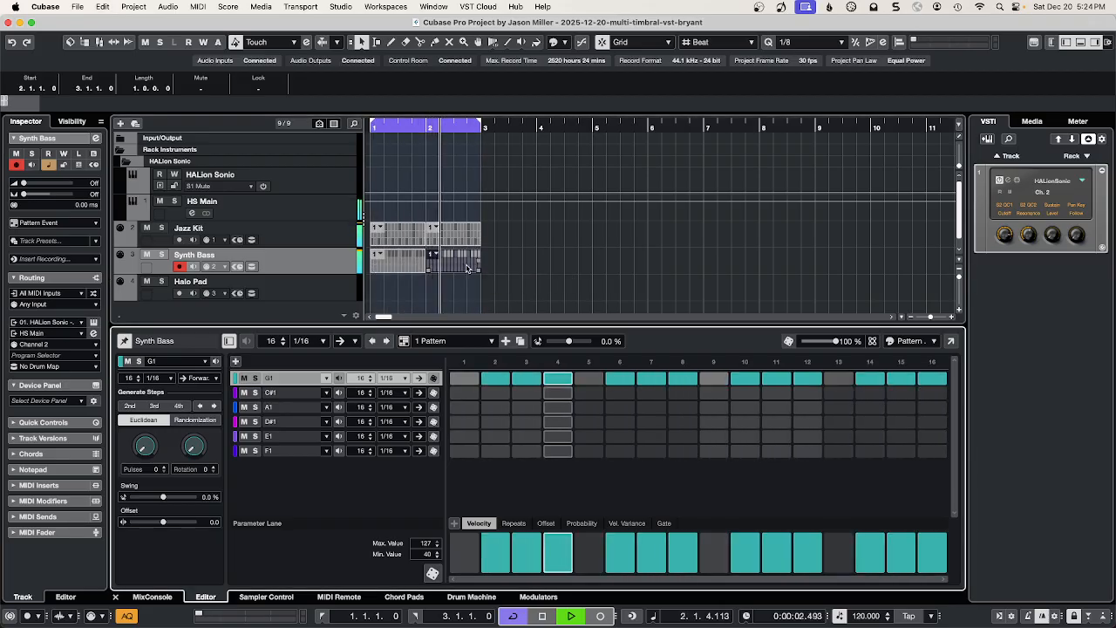
- Try moving the bass notes on steps 2–4, 6–8, 10–12 and 14–16 from the G1 lane to the A1 lane
drag(510, 408, 678, 408)
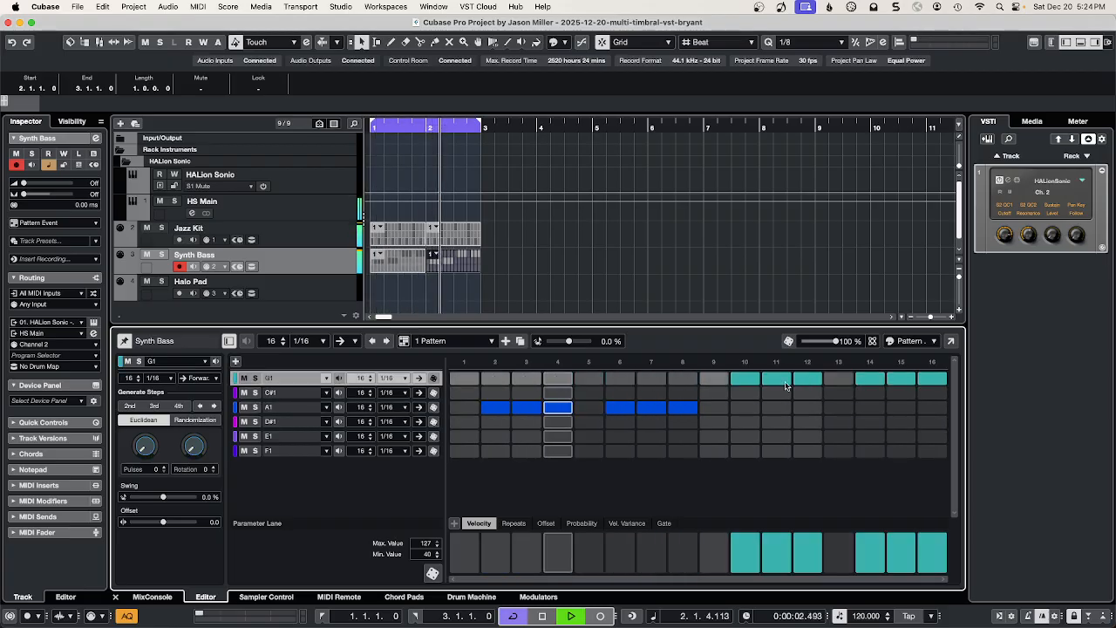
drag(745, 407, 925, 412)
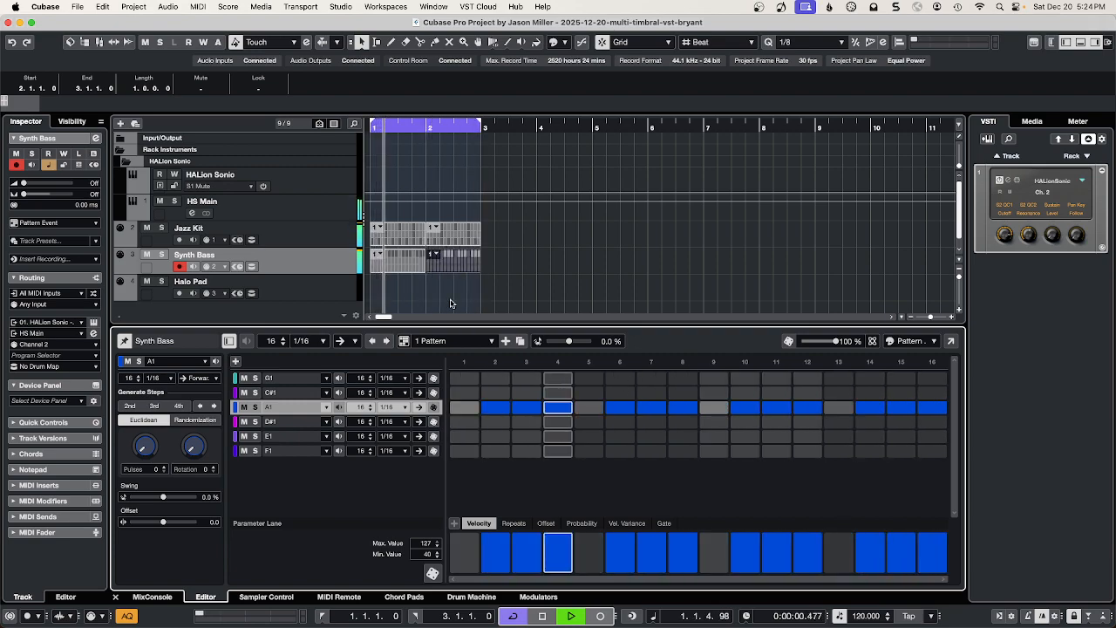
- Clear the A1 lane and restore the G1 lane's notes on steps 2–4, 6–8, 10–12 and 14–16
mouse_move(496, 378)
mouse_down()
mouse_move(932, 379)
mouse_move(506, 409)
mouse_up()
click(507, 409)
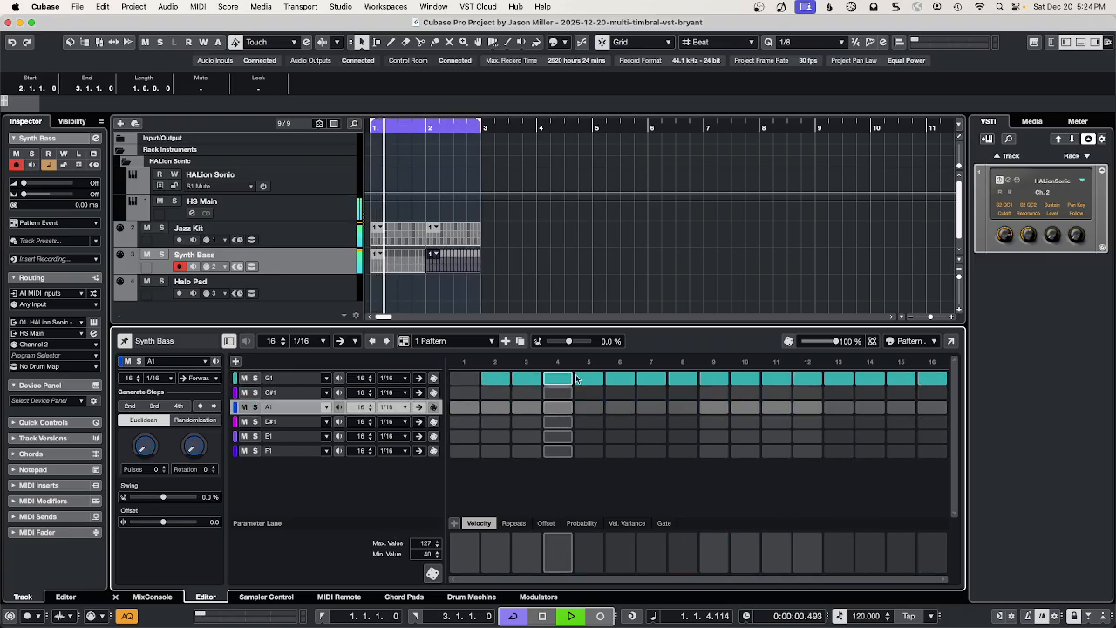
click(588, 378)
click(729, 378)
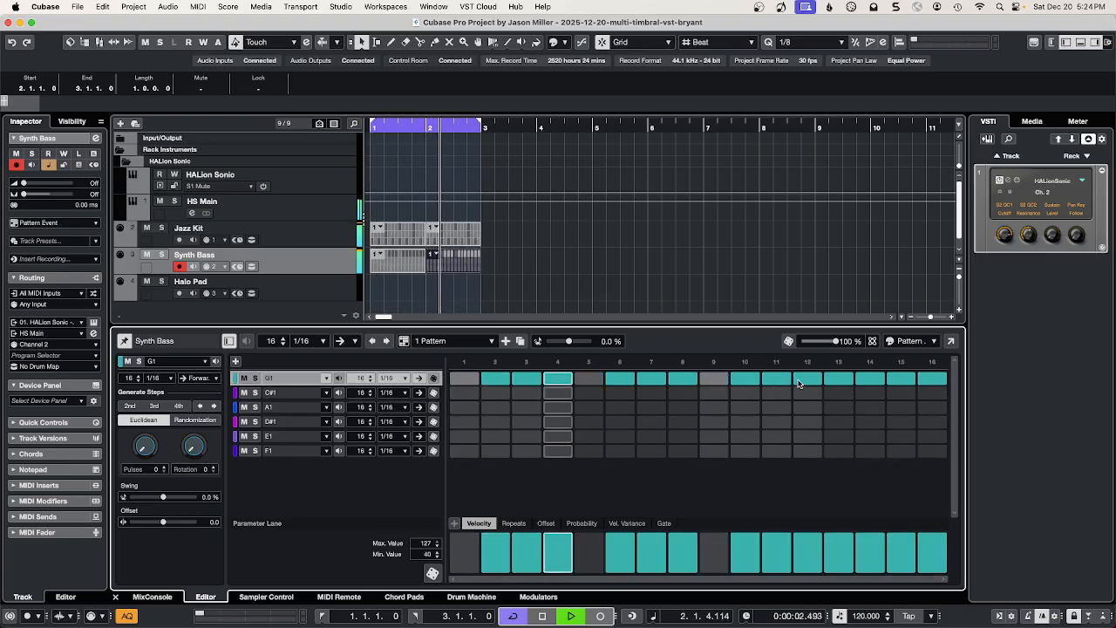
click(839, 378)
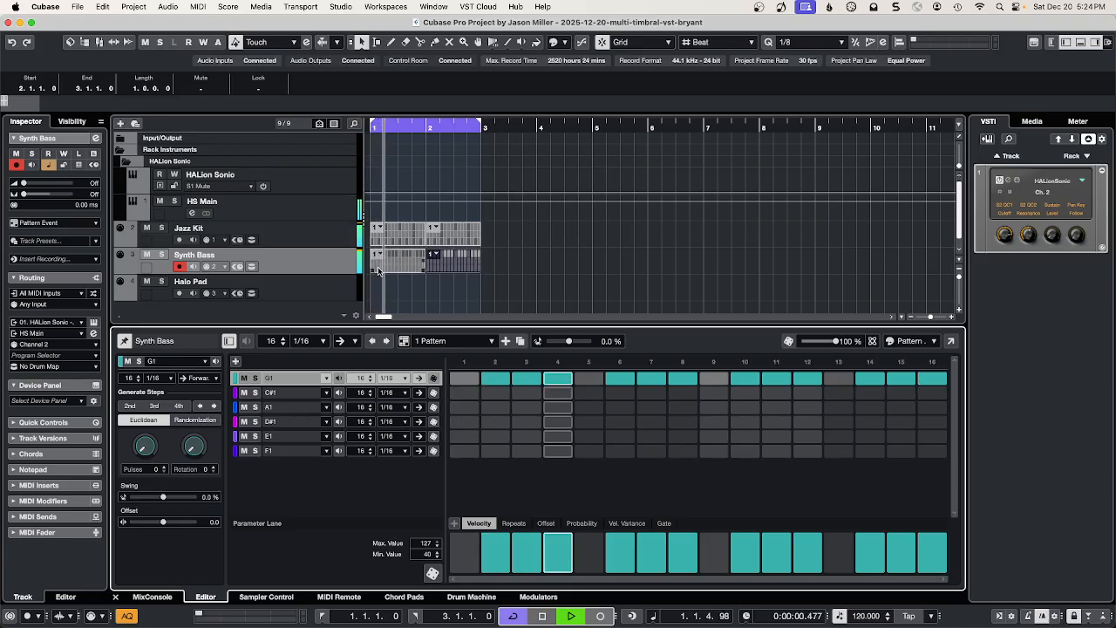
- Select the Halo Pad track and try out the pad over the drum and bass loop played from the start of bar 1
click(319, 289)
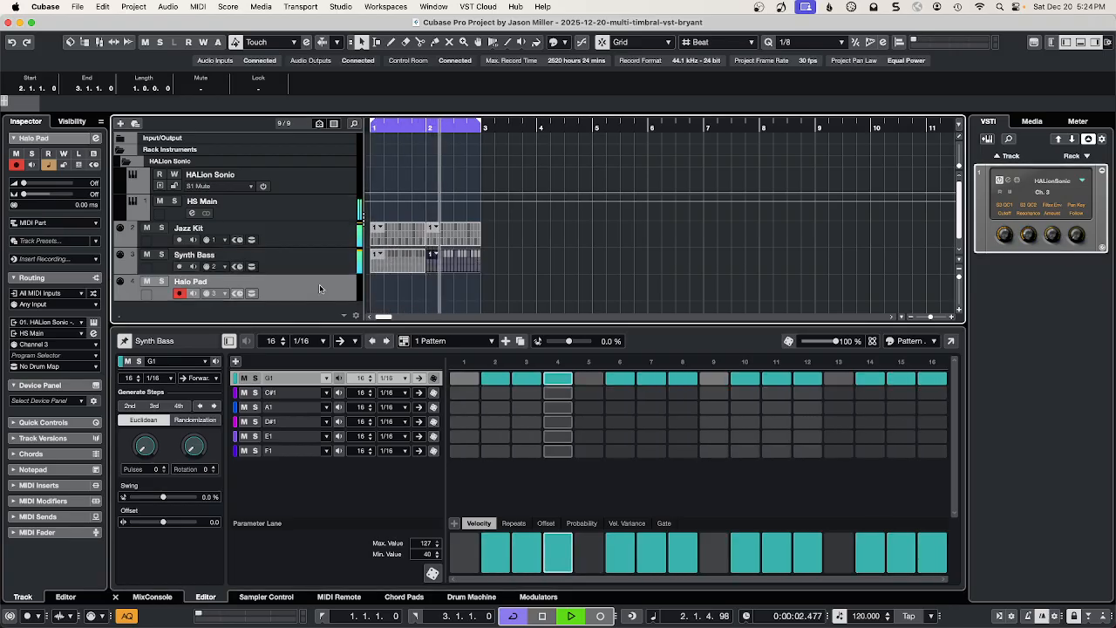
key(space)
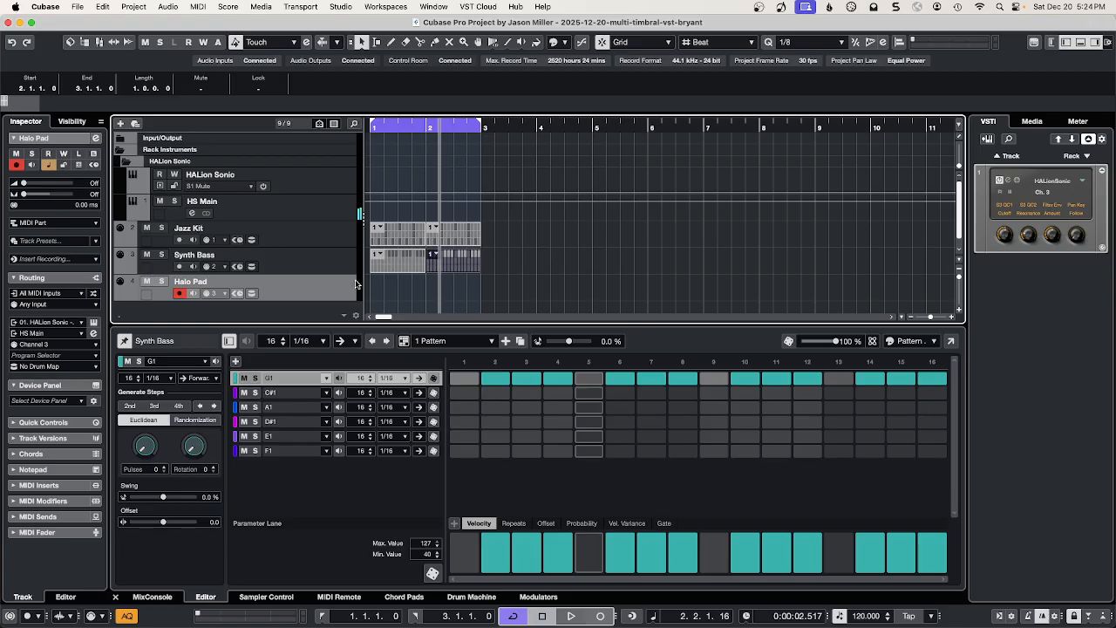
drag(395, 127, 348, 195)
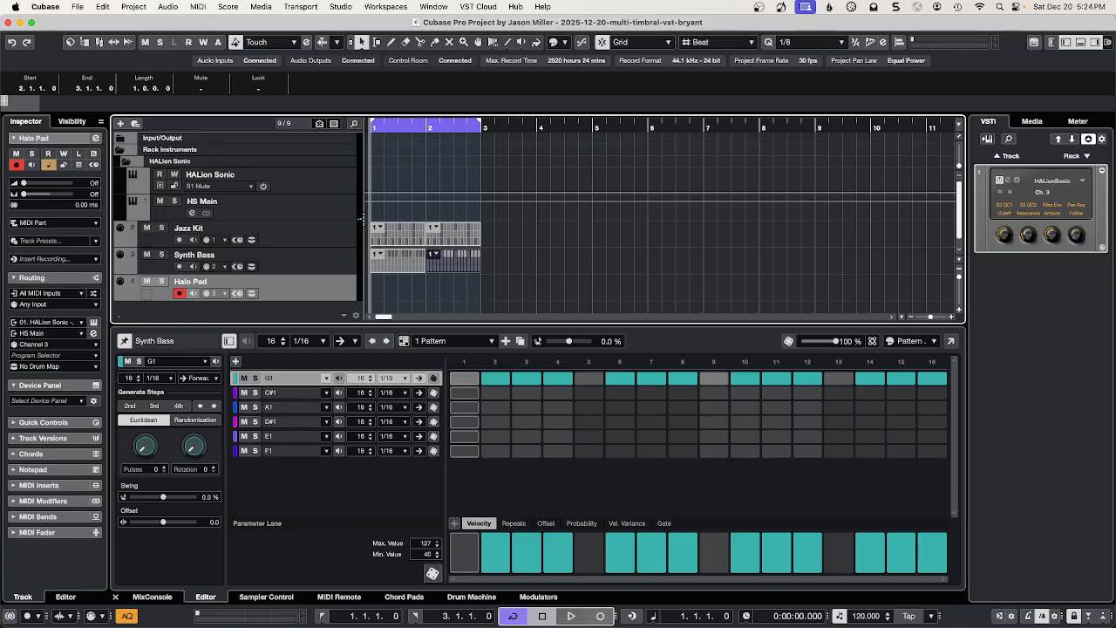
click(572, 615)
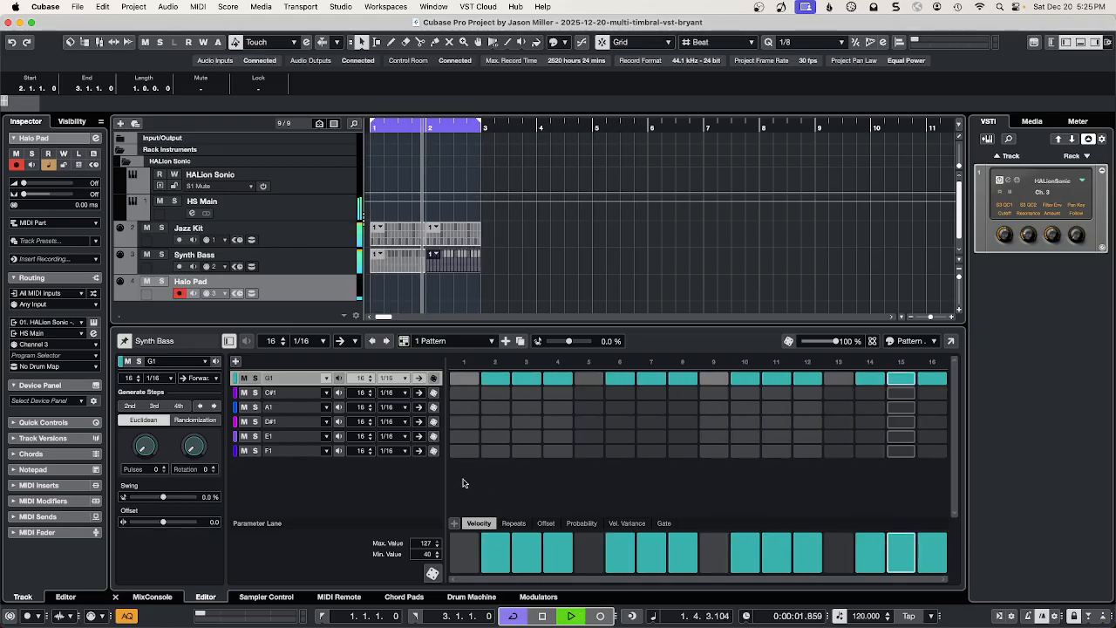
key(space)
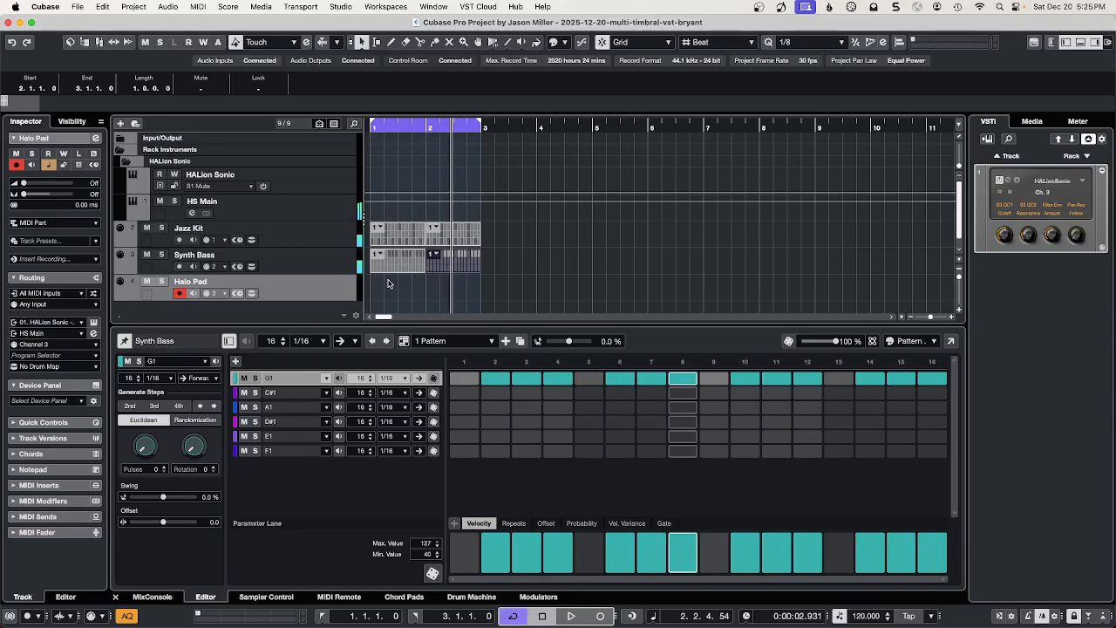
- Record a pad part on the Halo Pad track from the start of bar 1 over the two-bar loop
key(period)
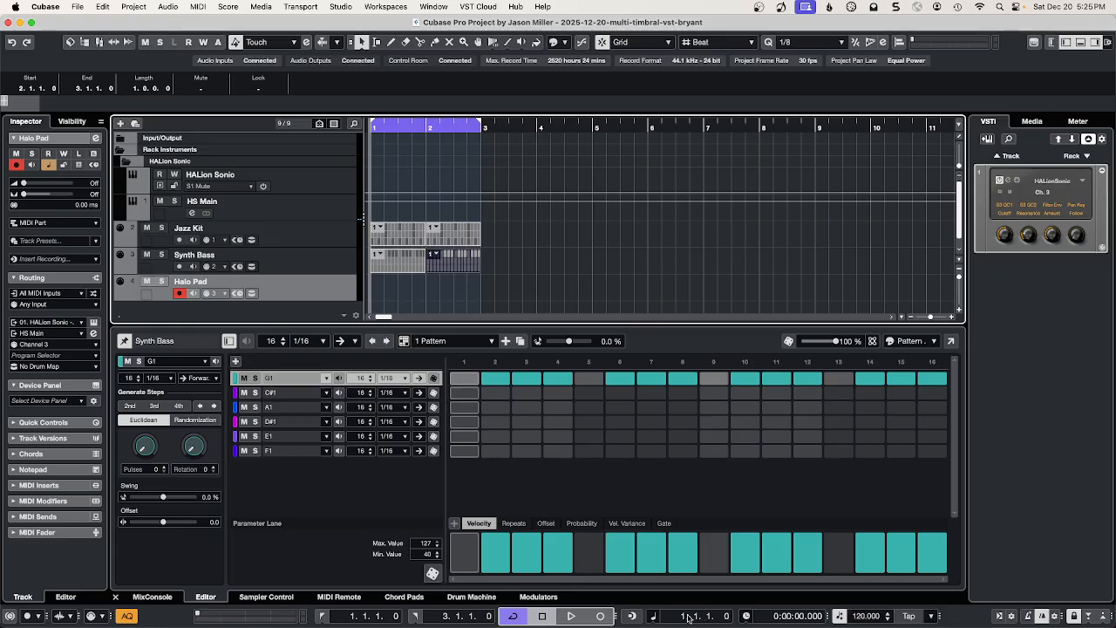
click(600, 617)
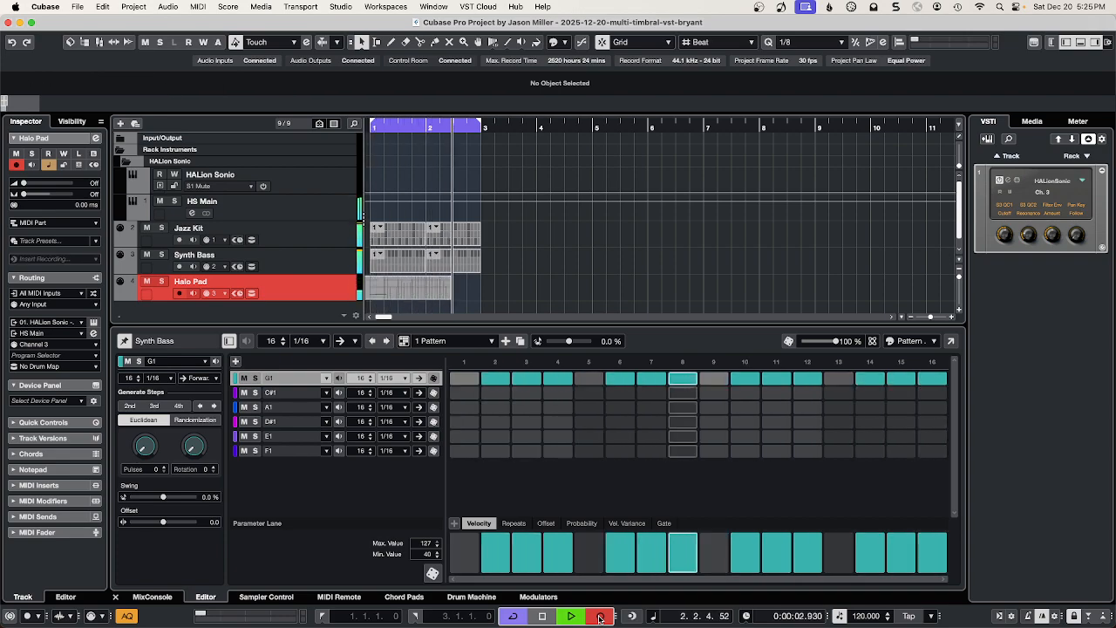
click(599, 617)
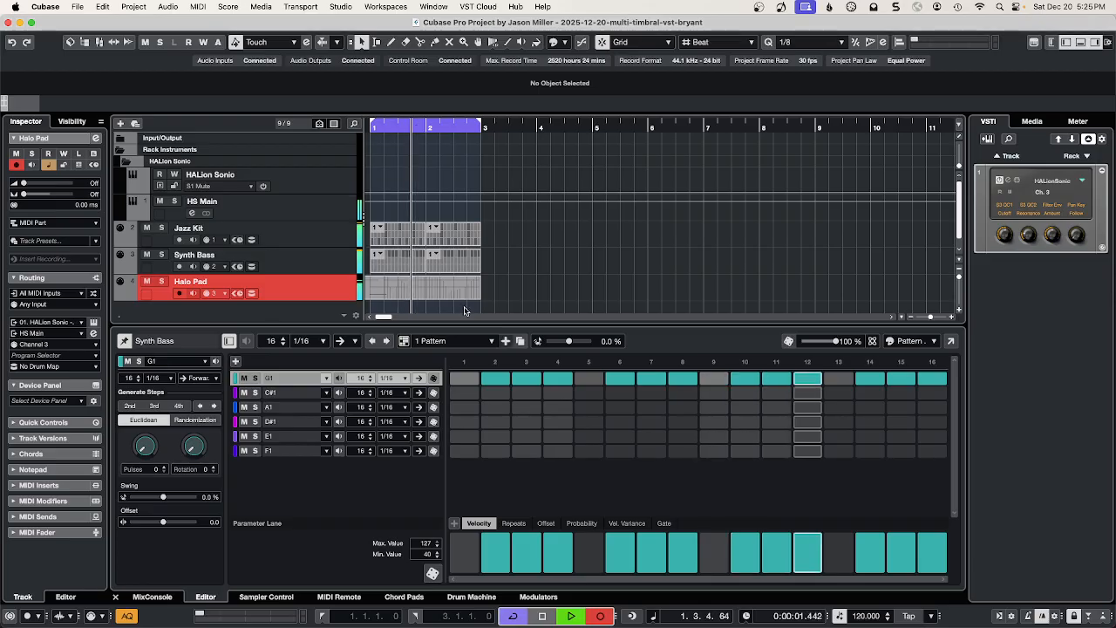
click(600, 617)
- Open the recorded Halo Pad part for note editing and delete the short G0 and G1 notes at its start
double_click(406, 286)
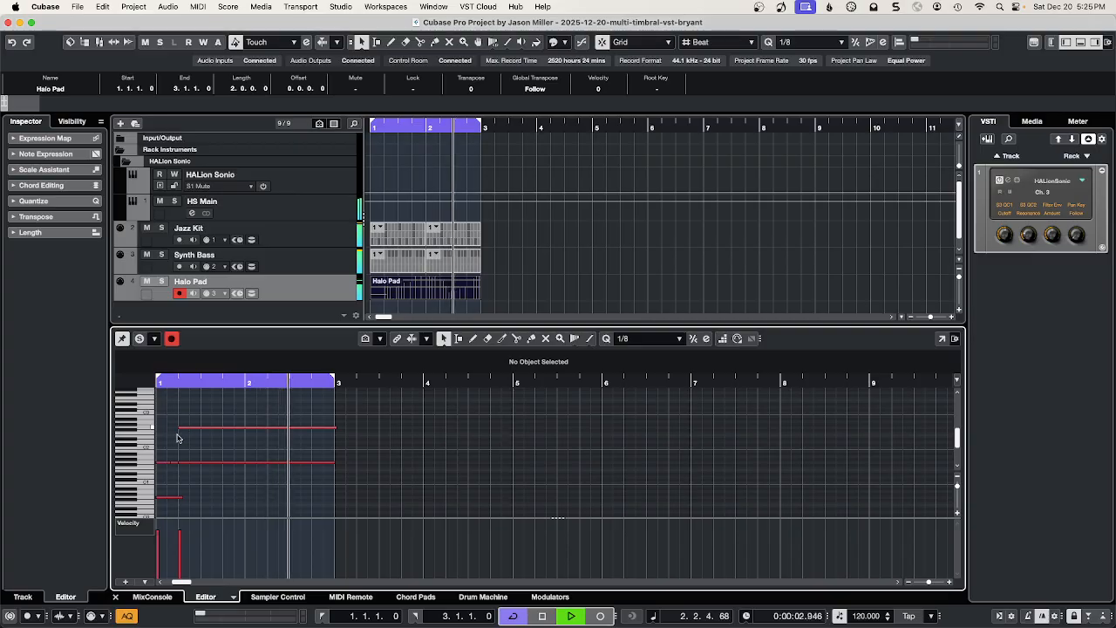
click(167, 497)
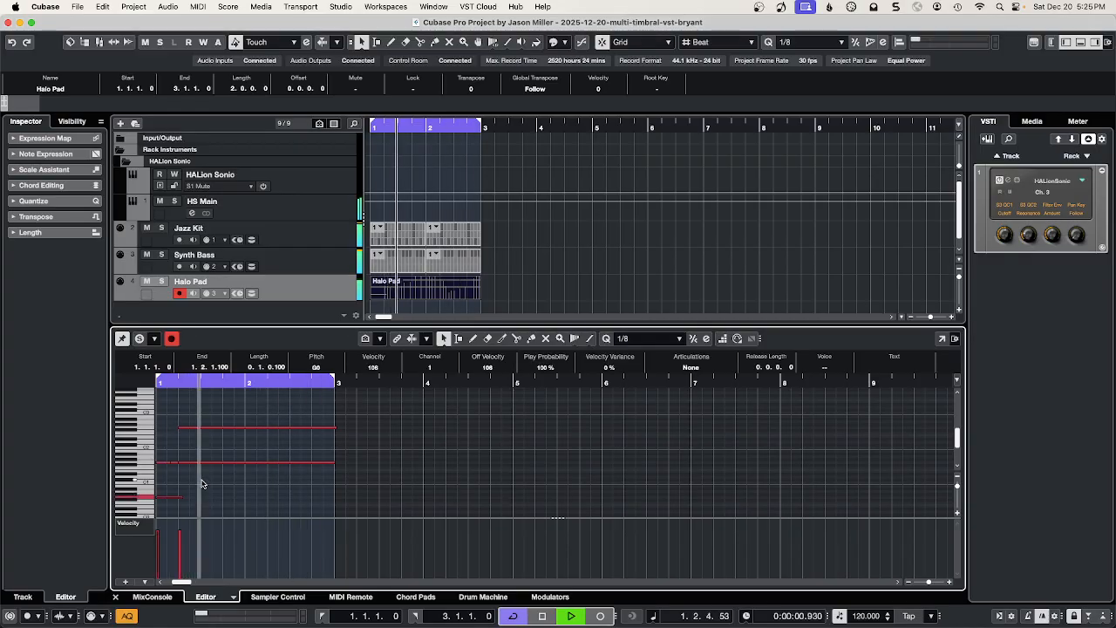
key(Delete)
click(169, 463)
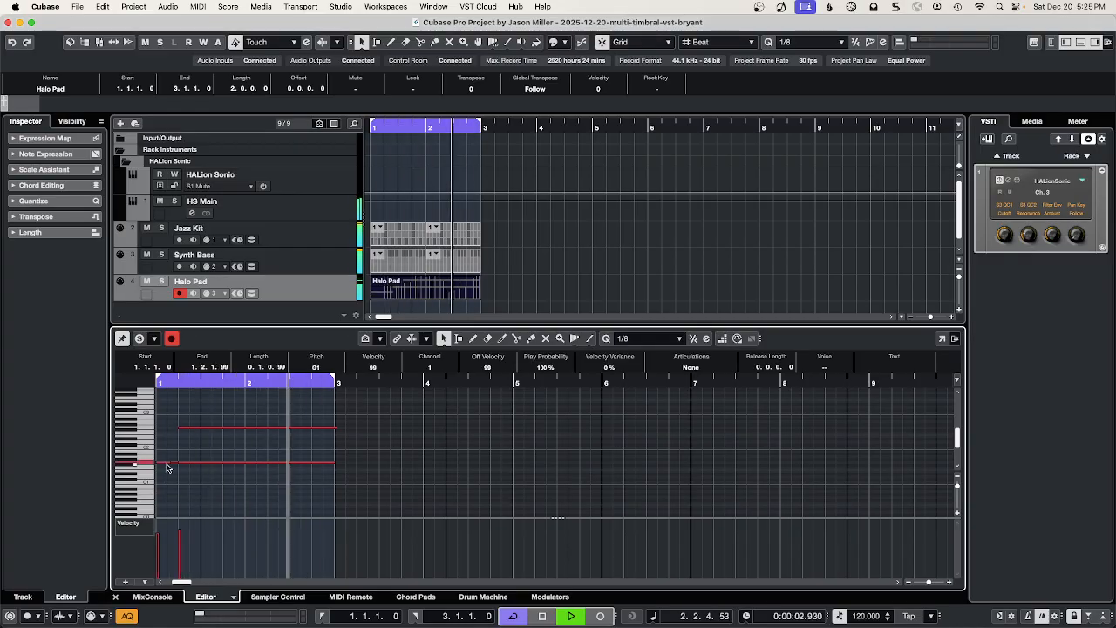
drag(173, 463, 167, 464)
click(184, 462)
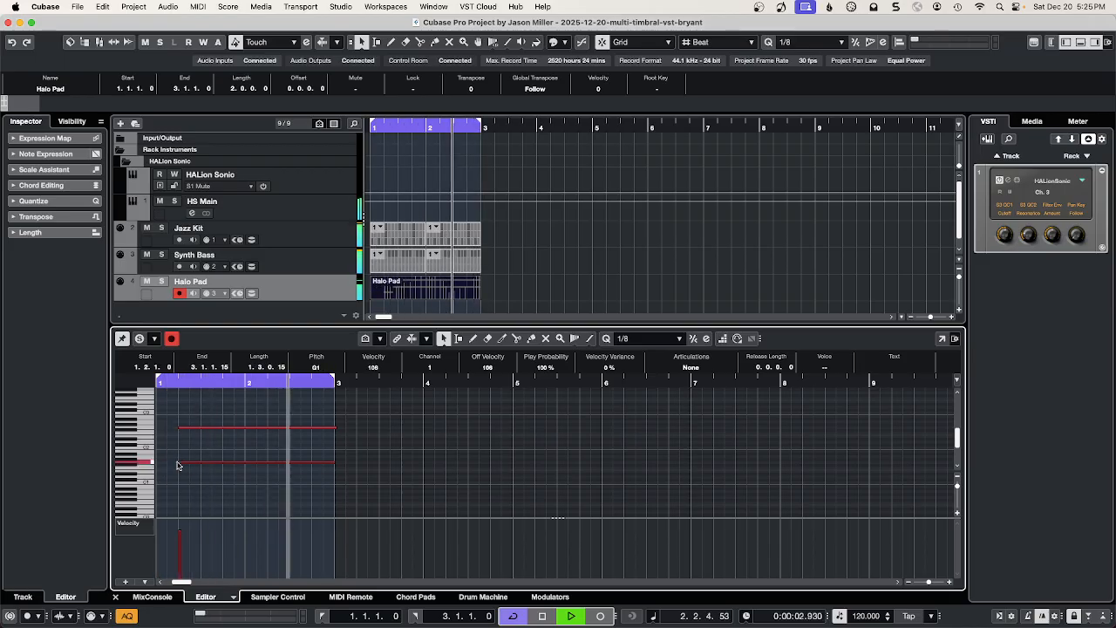
key(Delete)
- Extend the long G1 and G2 pad notes back to the start of bar 1 and trim their ends to before bar 3
drag(178, 464, 158, 465)
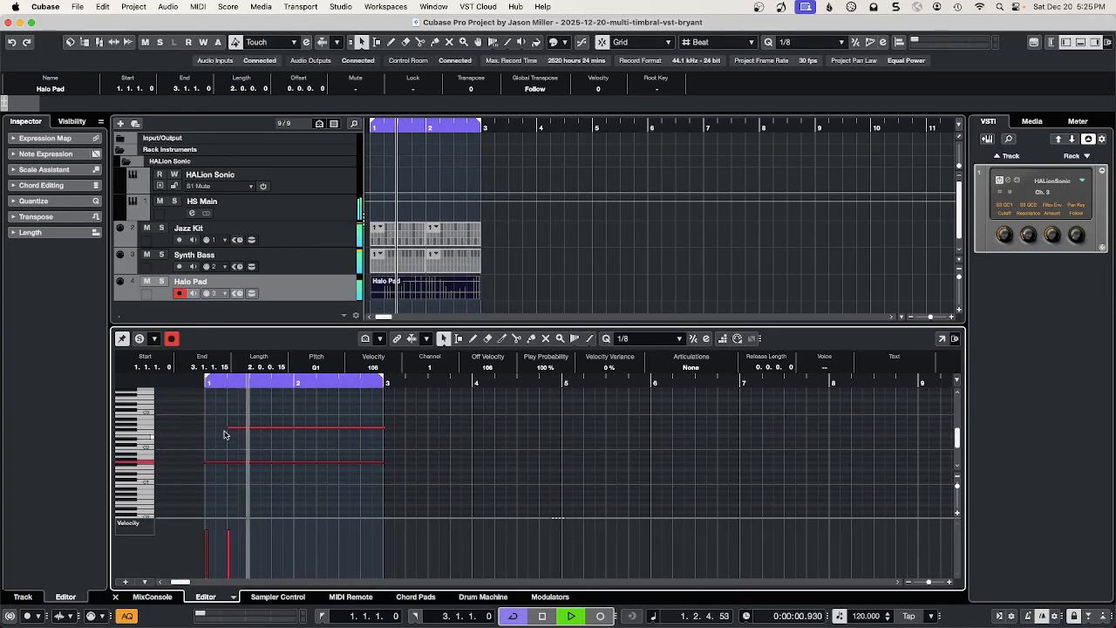
drag(229, 428, 205, 428)
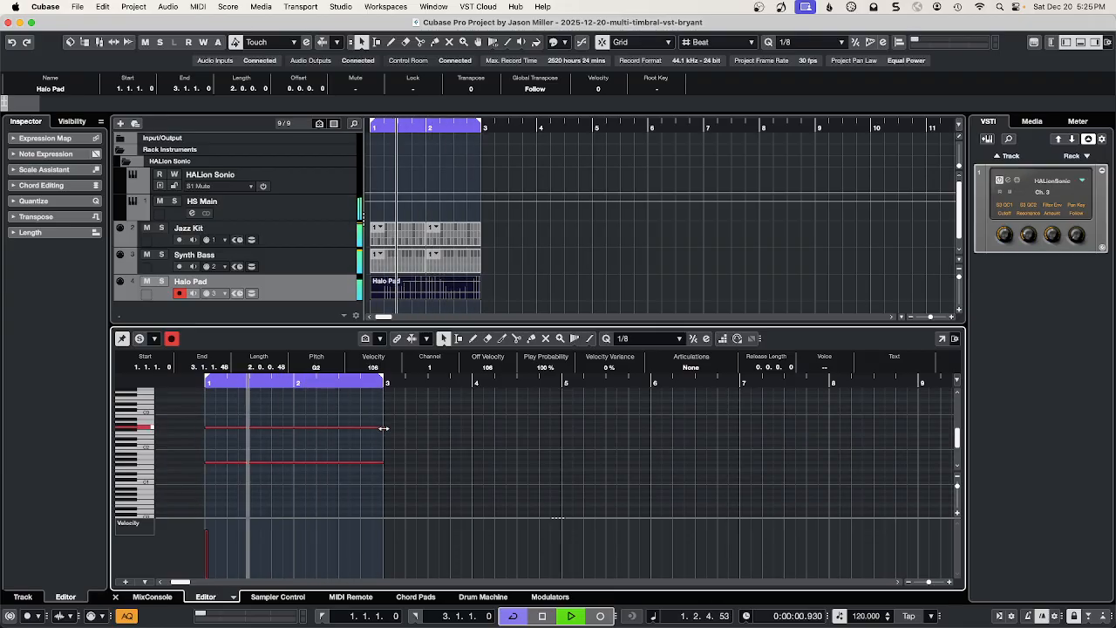
mouse_move(382, 427)
mouse_down()
mouse_move(372, 462)
mouse_move(372, 427)
mouse_up()
click(405, 405)
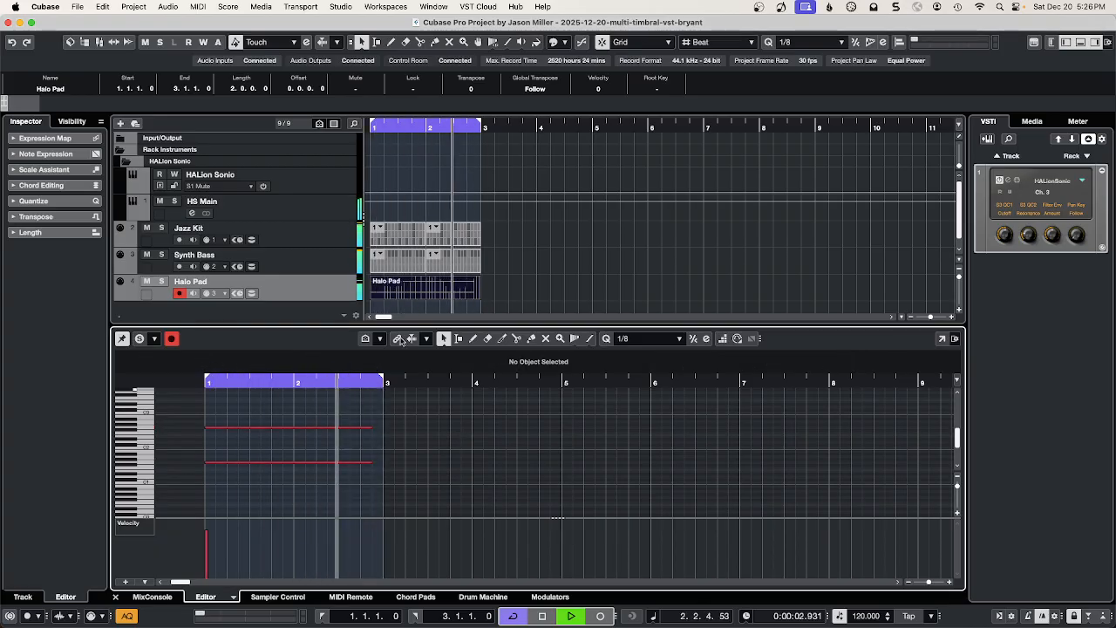
- Stop the loop playback and look through the routing of the Jazz Kit, Synth Bass and Halo Pad tracks
key(space)
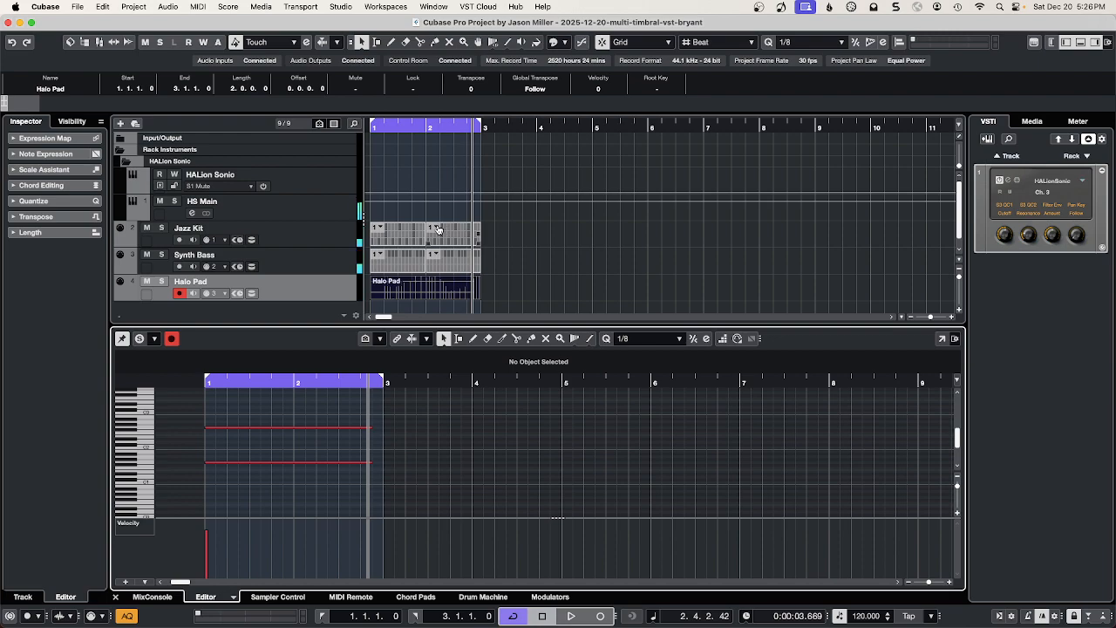
click(316, 236)
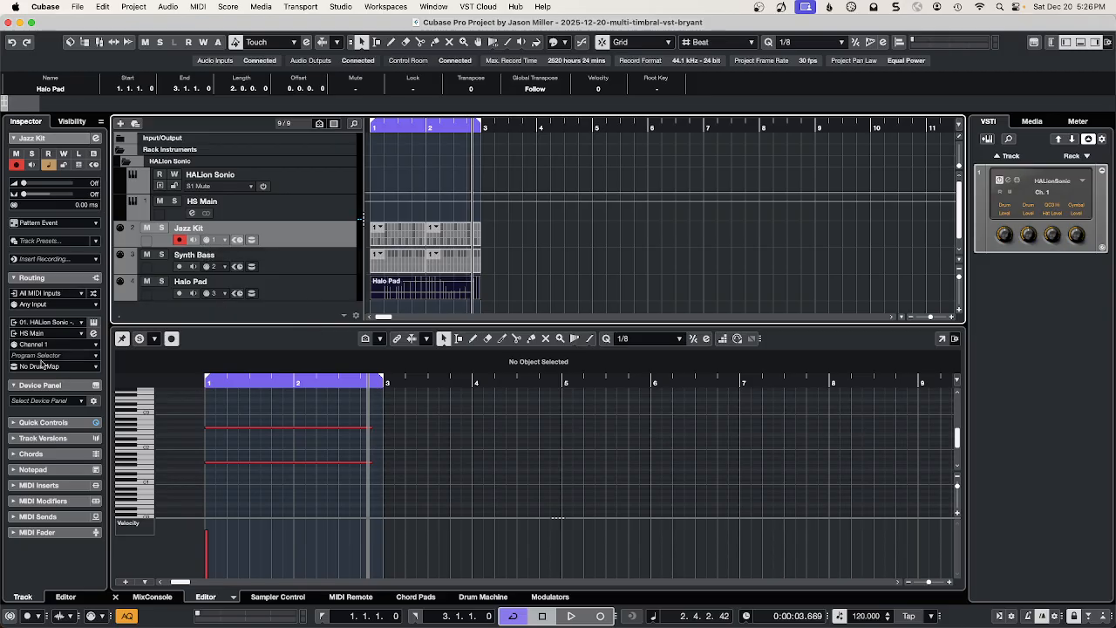
click(319, 256)
click(313, 286)
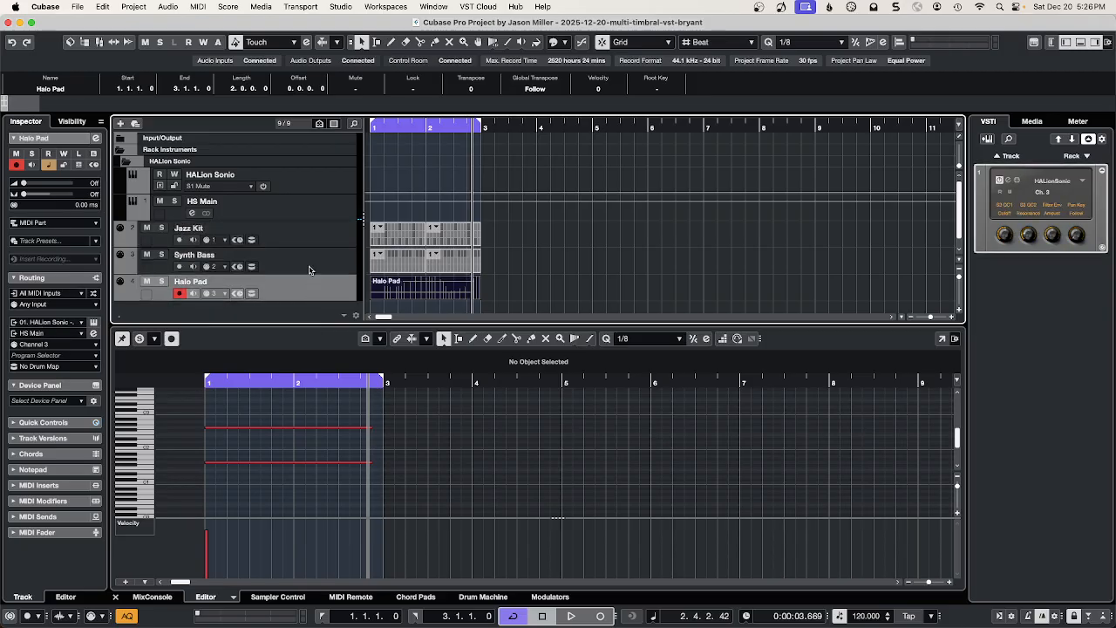
- Add a stereo audio track below the Jazz Kit track and set its input to the rack instrument output HS Main
click(313, 233)
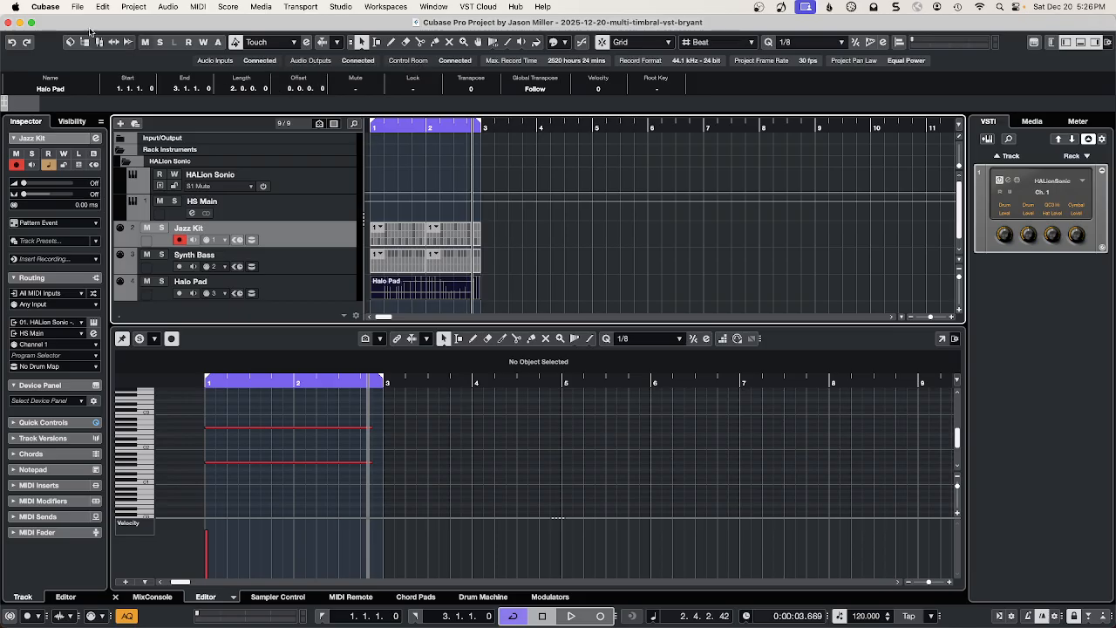
click(128, 6)
click(306, 28)
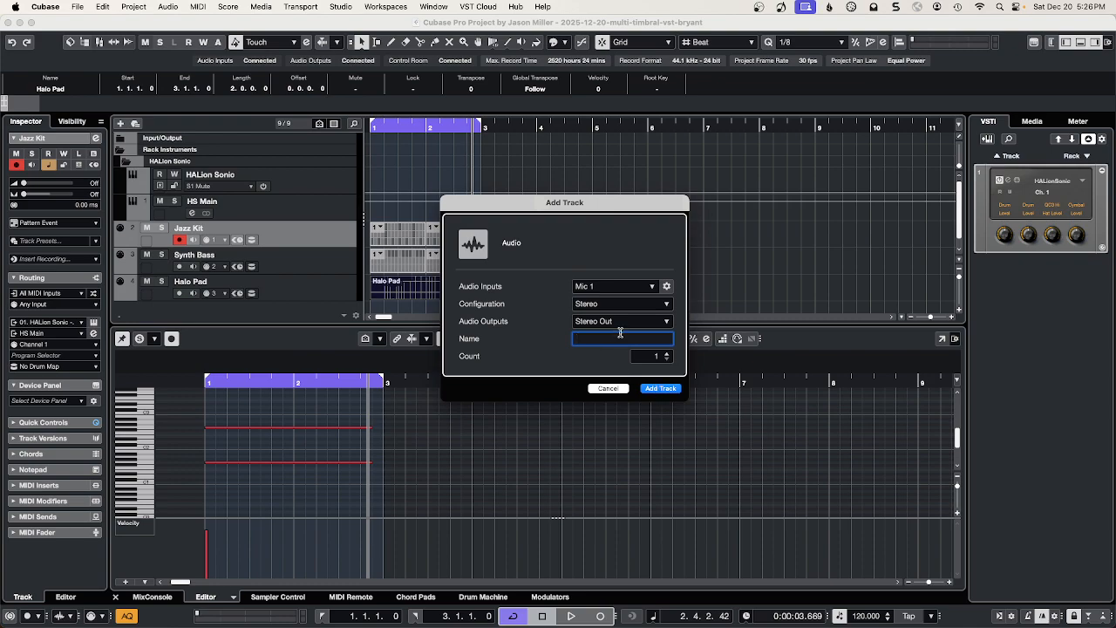
click(660, 389)
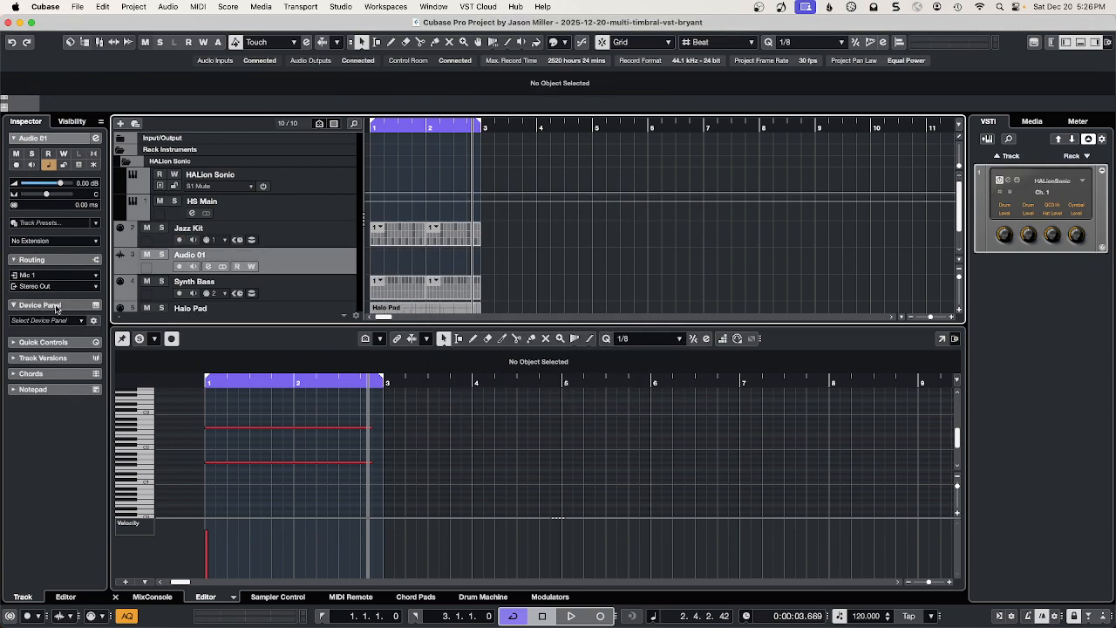
click(39, 275)
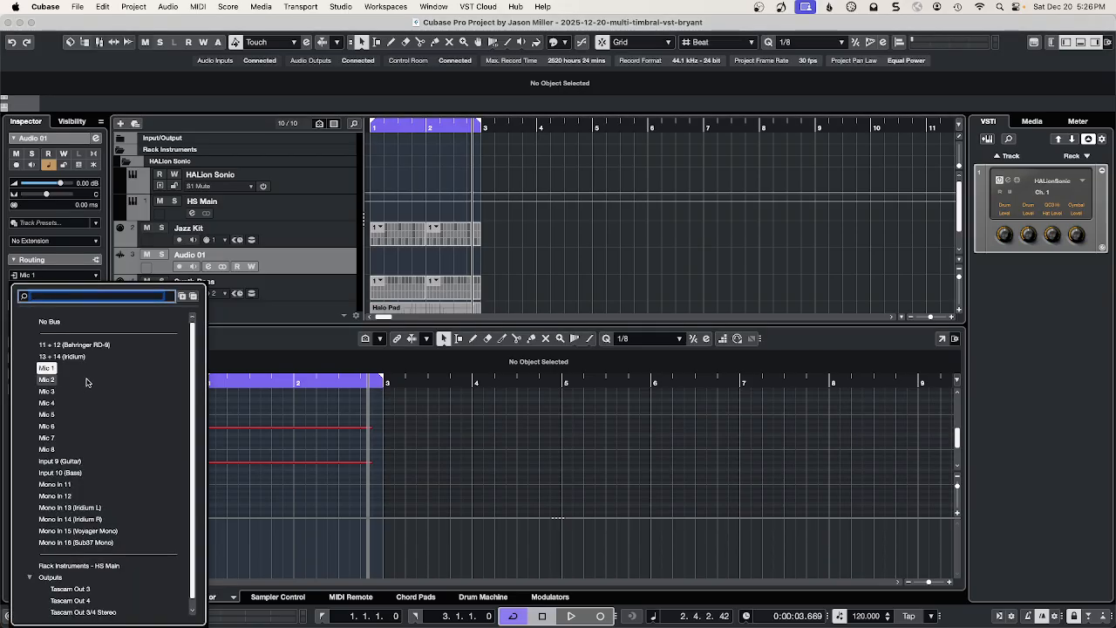
scroll(91, 390, down, 1)
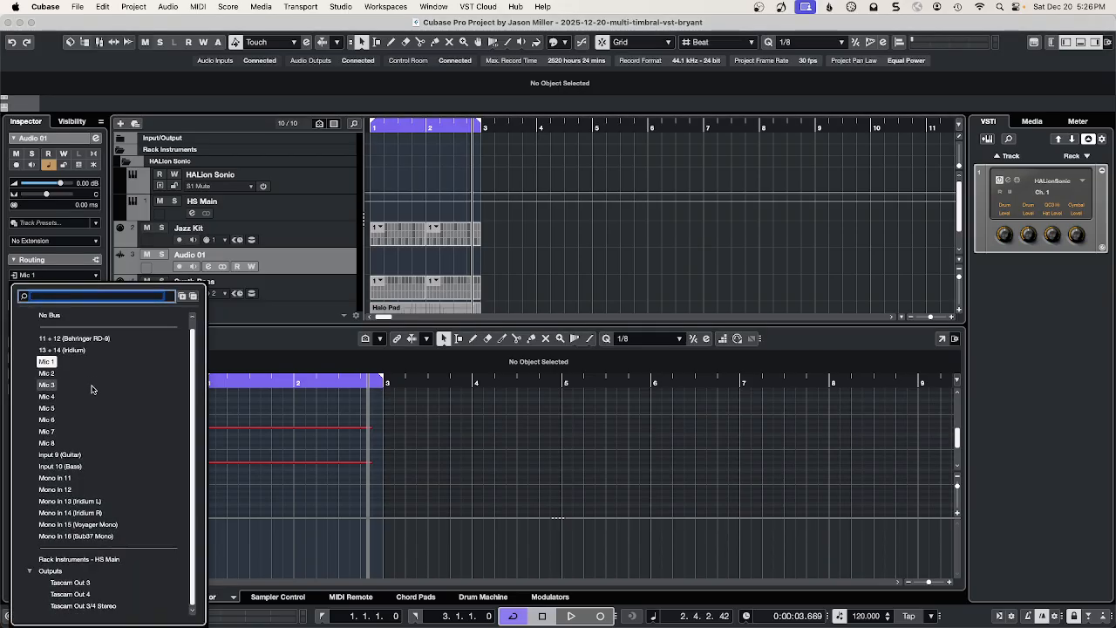
click(80, 559)
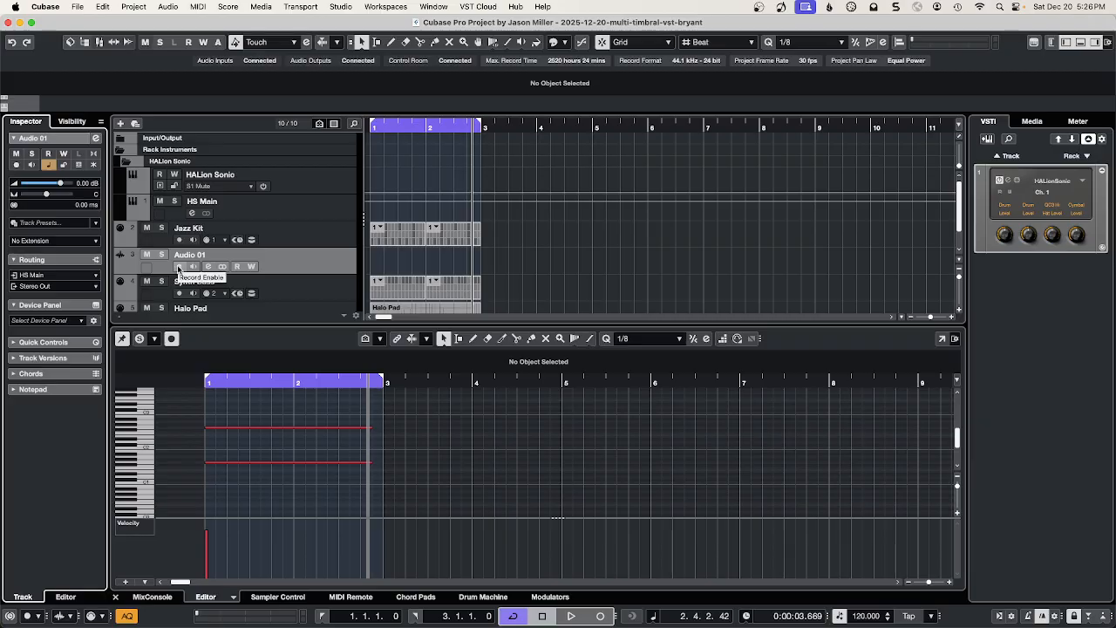
- Record-enable the new audio track and mute the Synth Bass and Halo Pad tracks
click(178, 267)
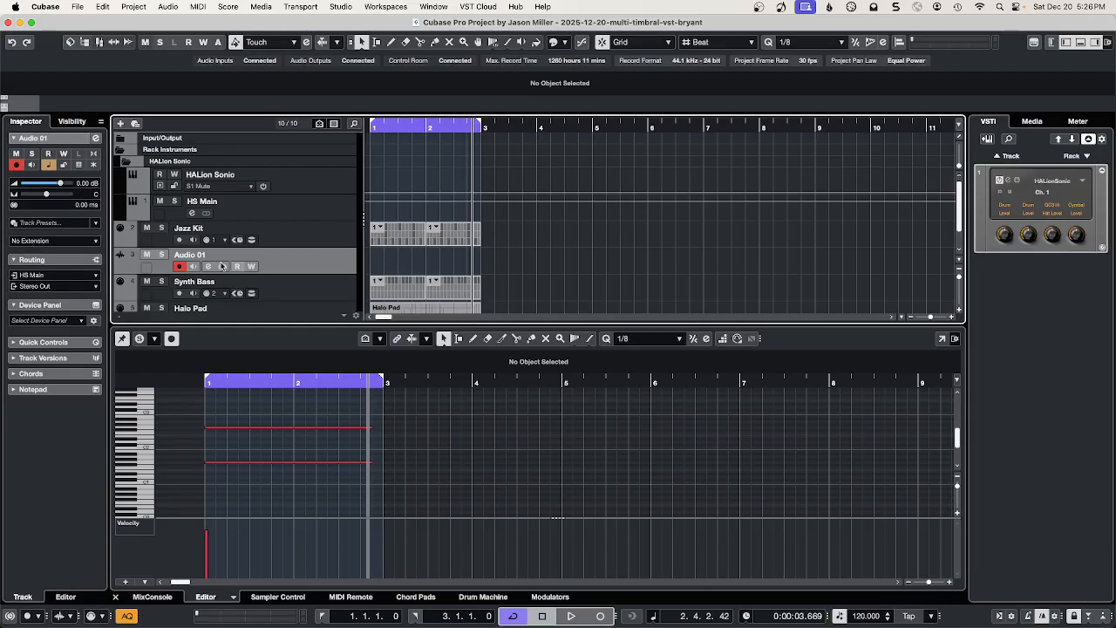
click(146, 281)
scroll(149, 281, down, 2)
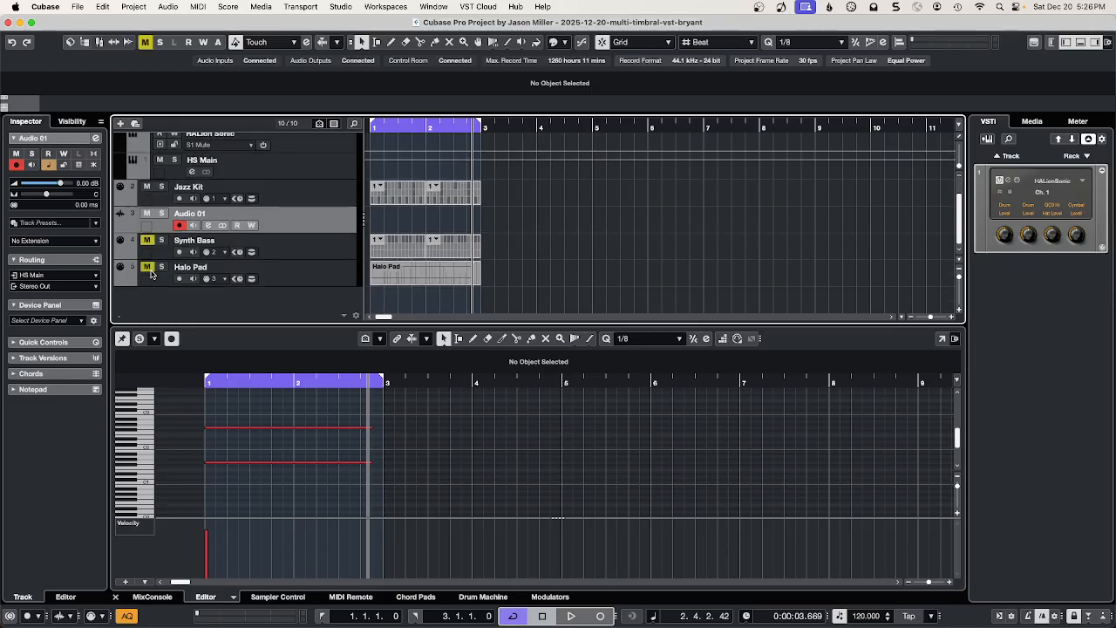
- Record the Jazz Kit drums as audio from the start of bar 1 over the two-bar loop
drag(390, 130, 306, 130)
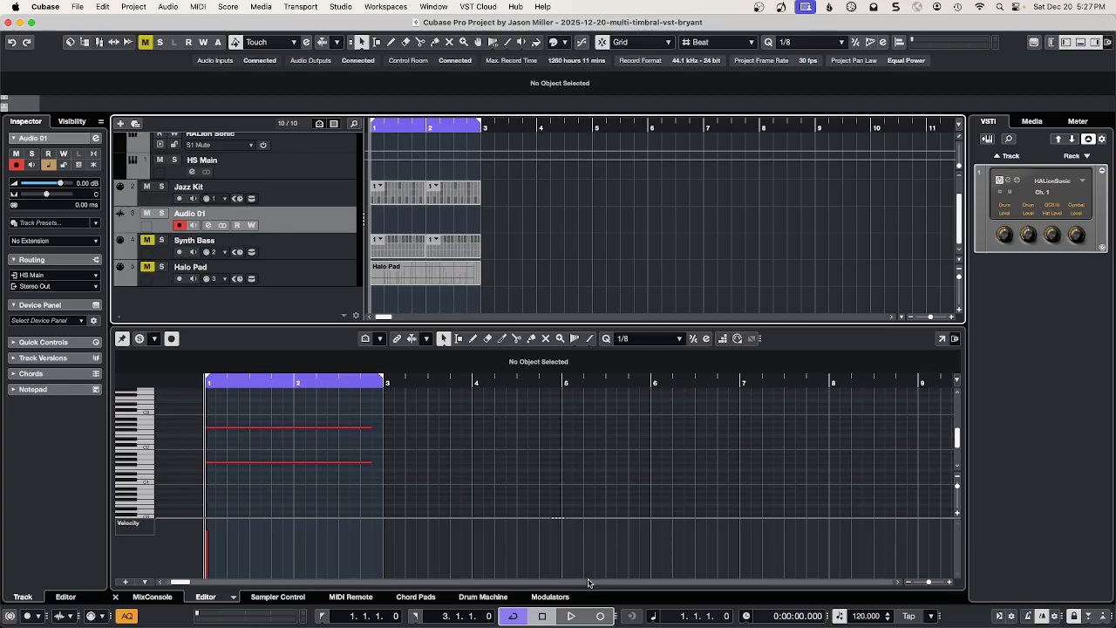
click(600, 616)
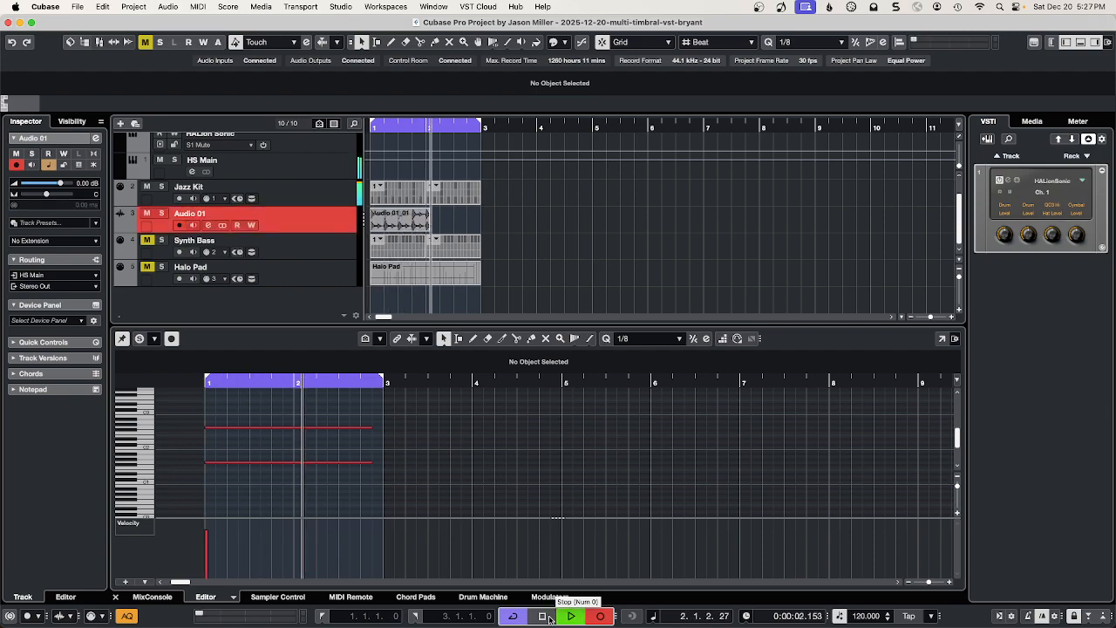
click(549, 617)
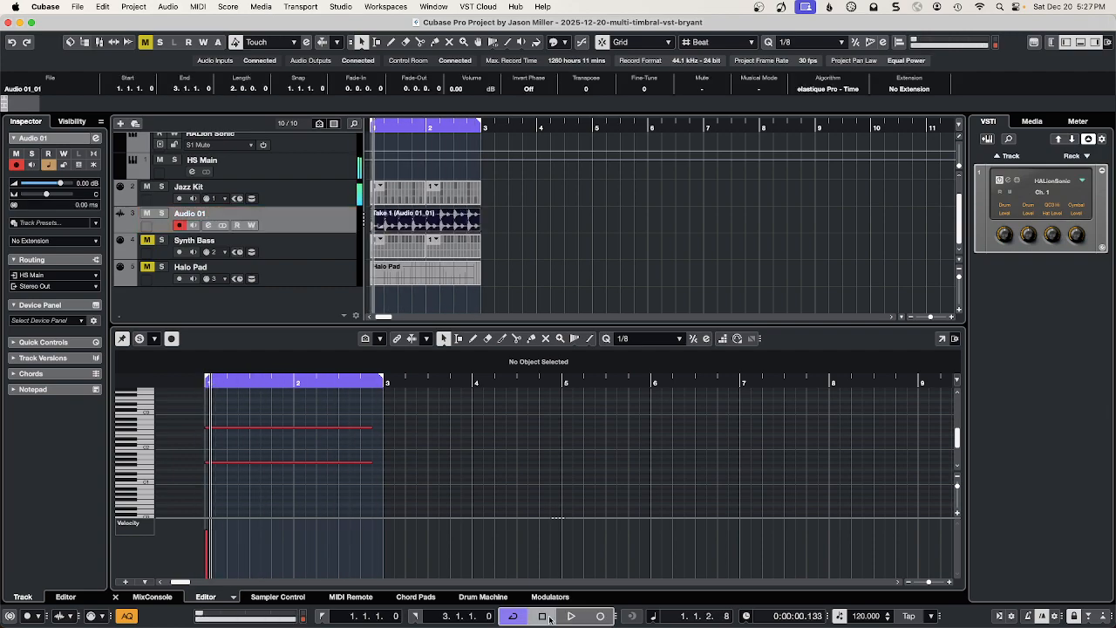
click(550, 231)
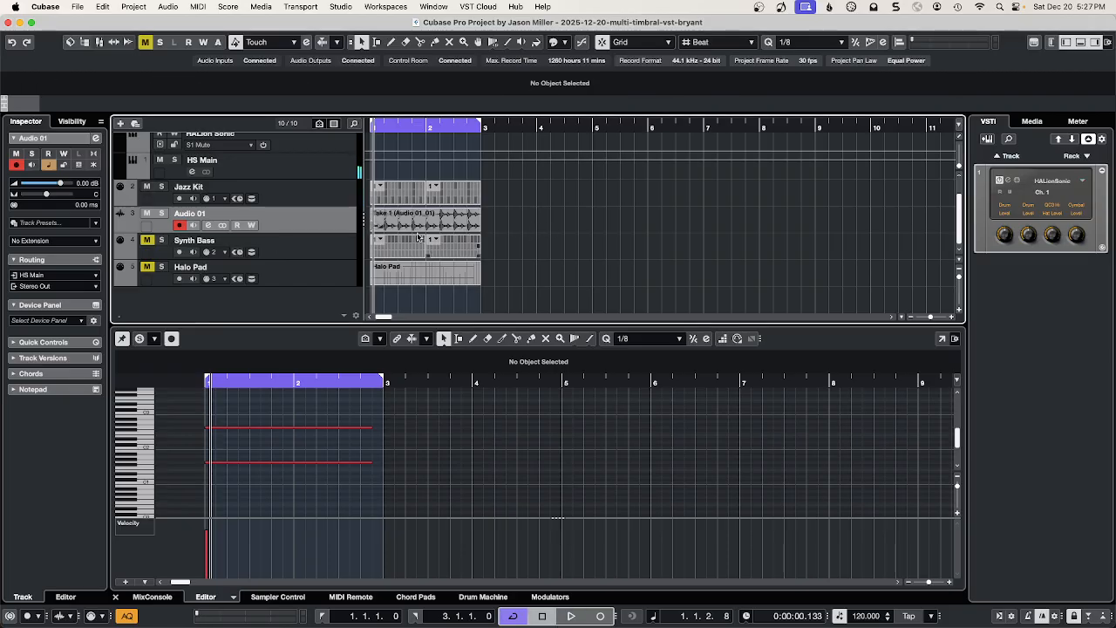
click(406, 223)
click(483, 221)
click(459, 142)
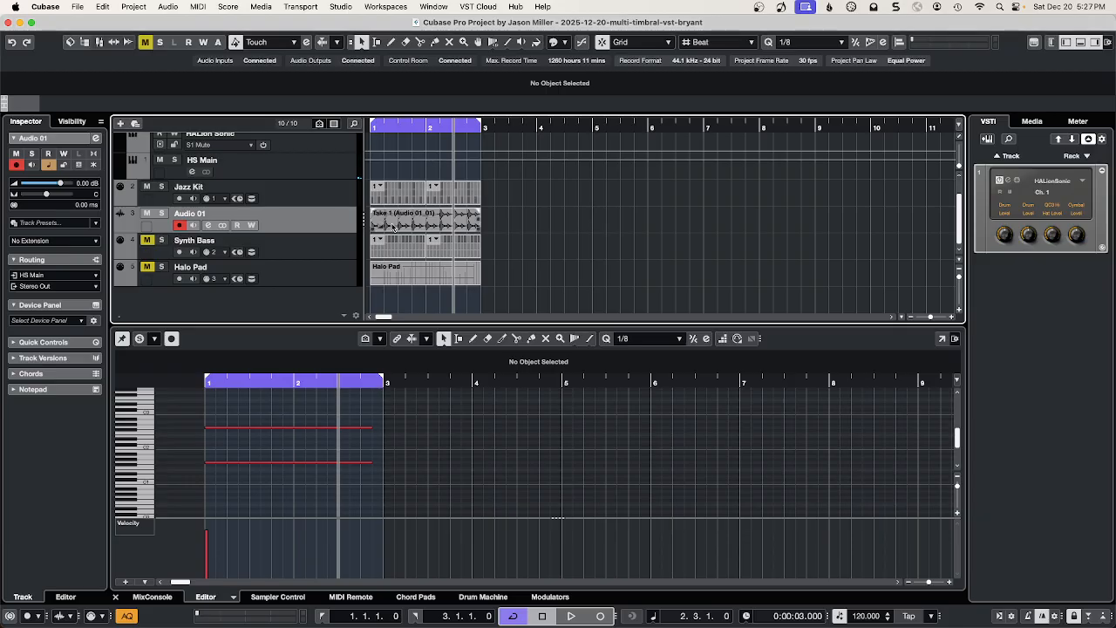
- Rename the recorded audio track Jazz Kit and disable the original Jazz Kit MIDI track
mouse_move(394, 226)
mouse_down()
mouse_move(448, 228)
mouse_move(399, 228)
mouse_up()
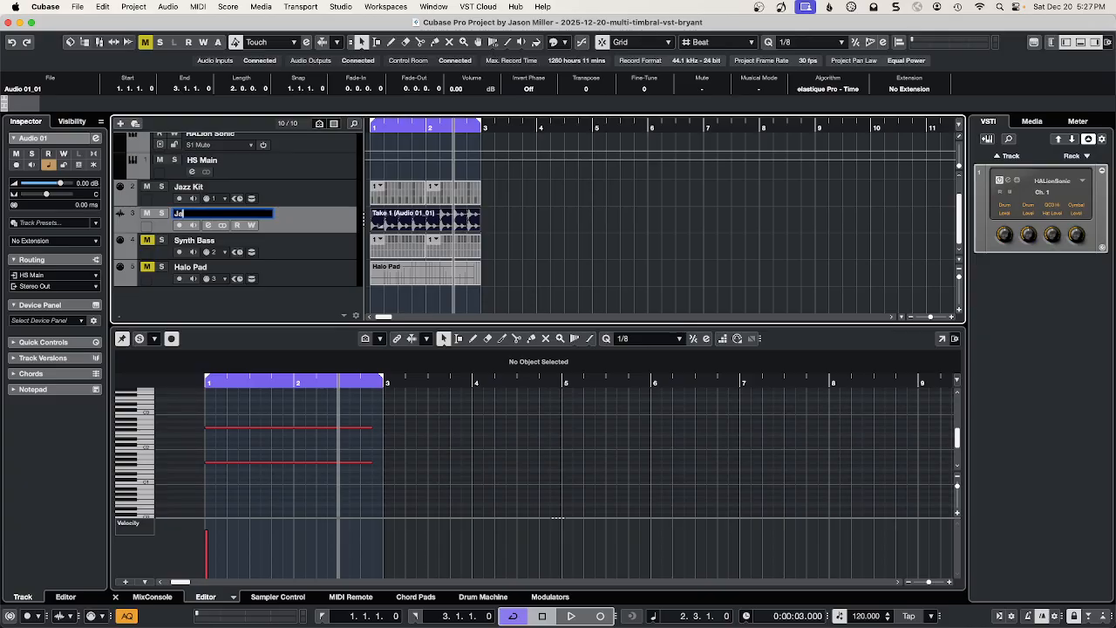
key(Return)
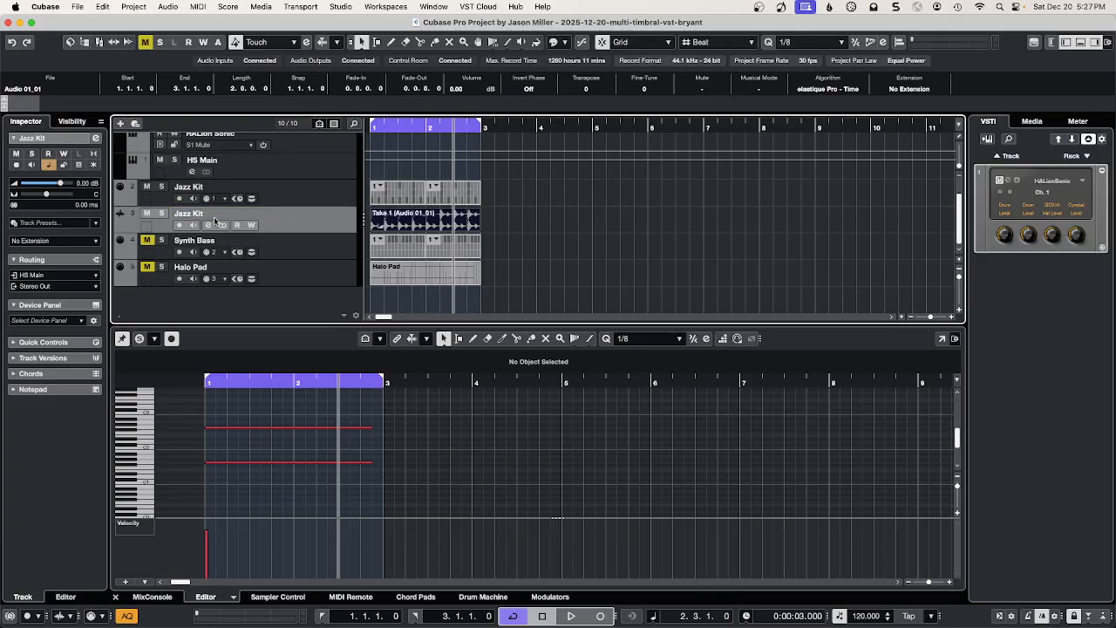
right_click(292, 194)
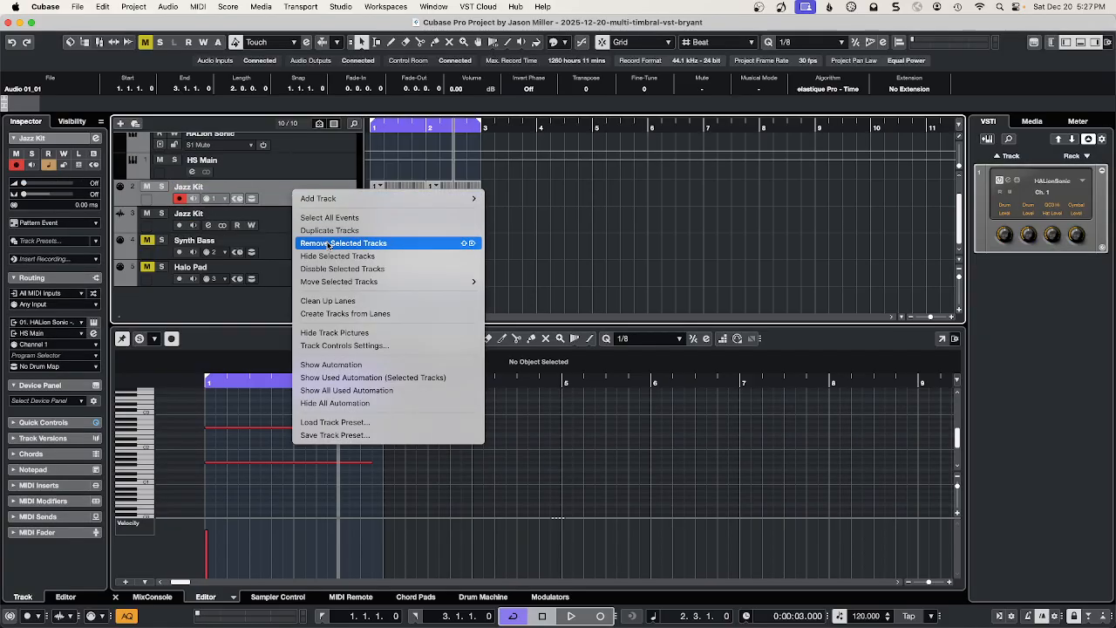
click(331, 268)
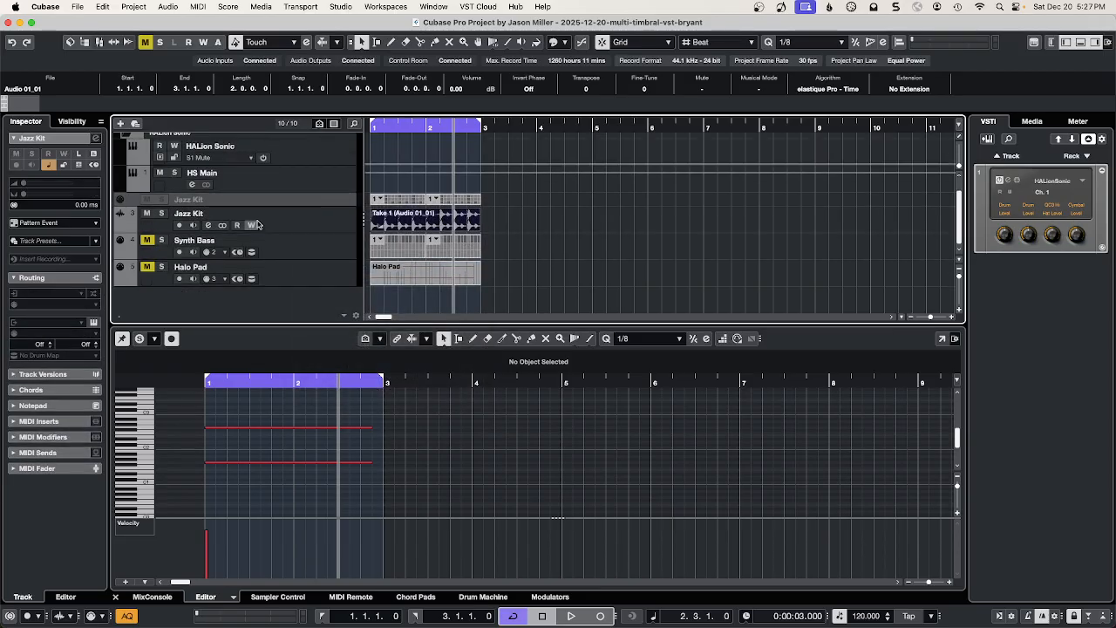
- Unmute the Synth Bass MIDI track and add two stereo audio tracks below it
click(299, 256)
click(147, 240)
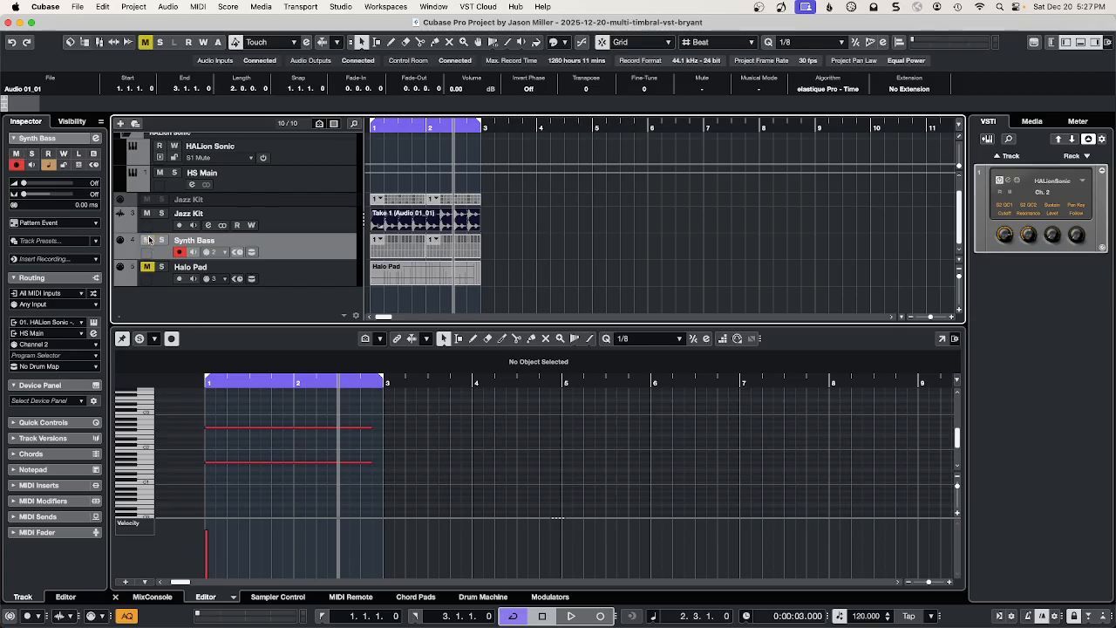
click(130, 6)
mouse_move(192, 23)
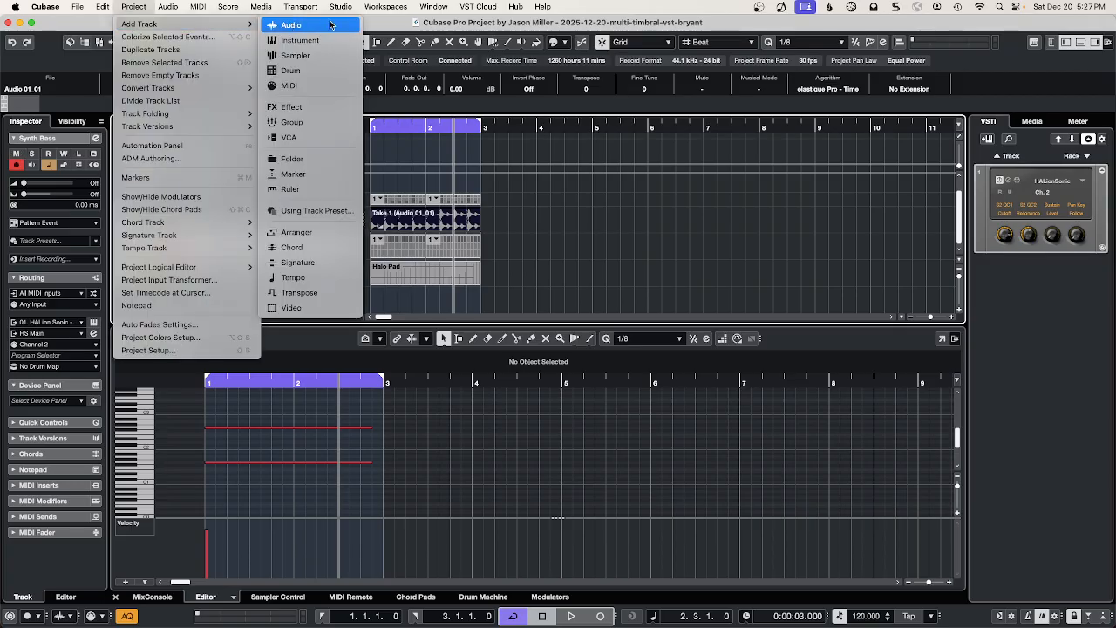
click(329, 27)
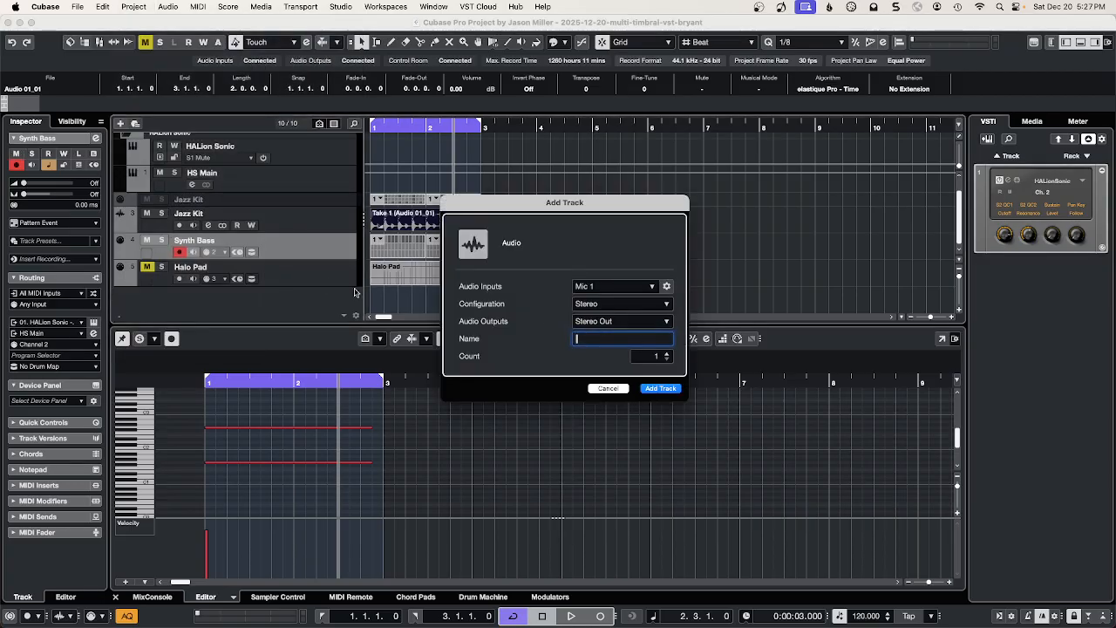
click(668, 353)
click(663, 388)
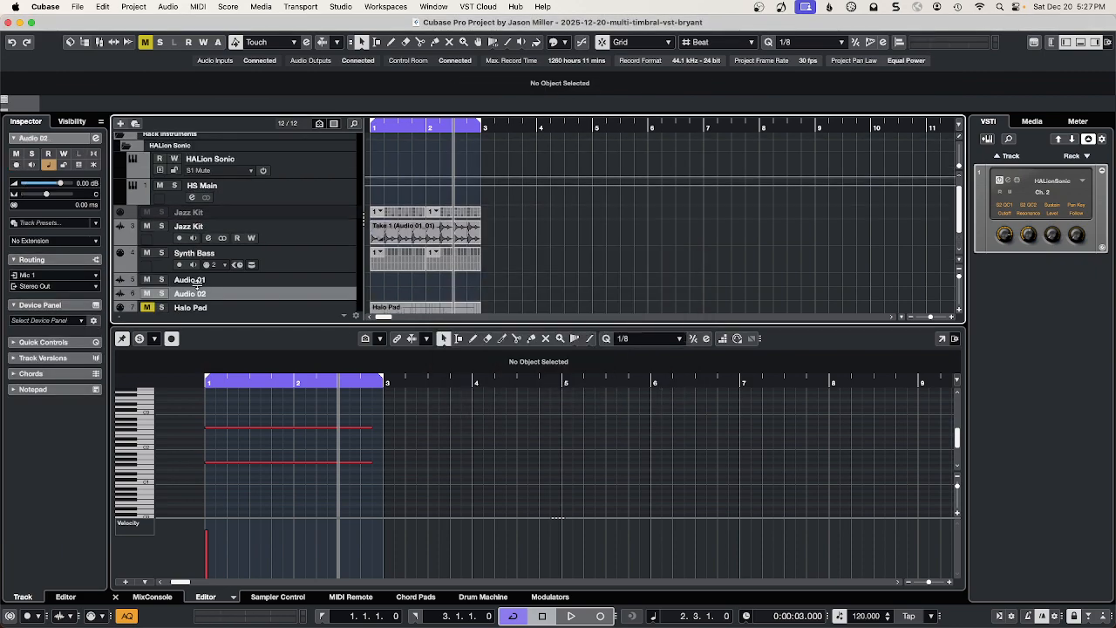
- Make the two new audio tracks taller and rename the first one Synth Bass
scroll(234, 277, down, 2)
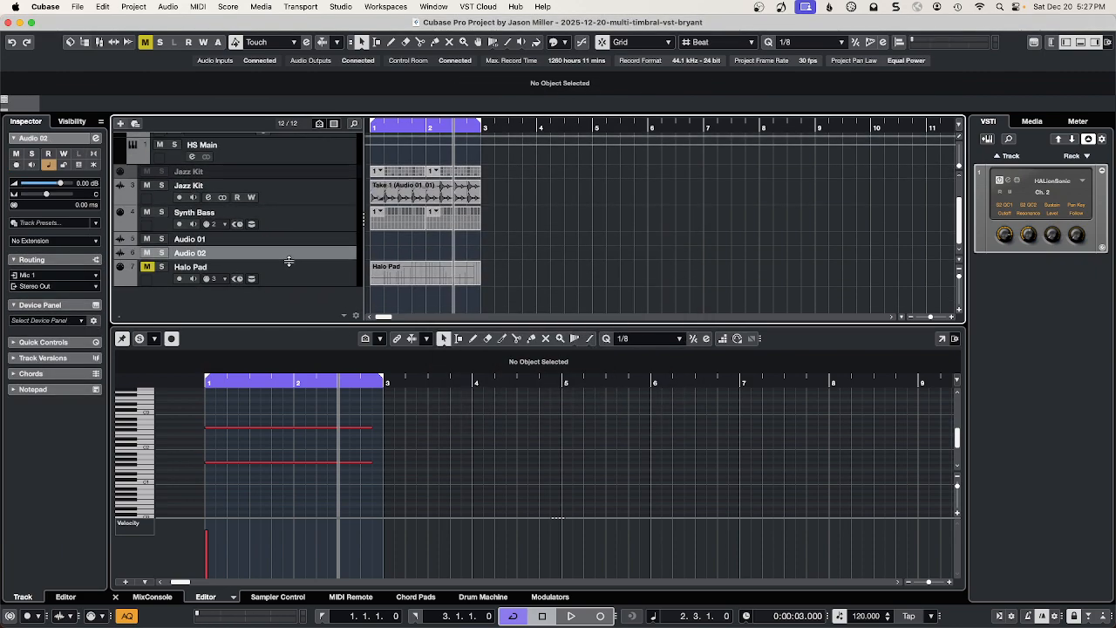
drag(288, 261, 312, 252)
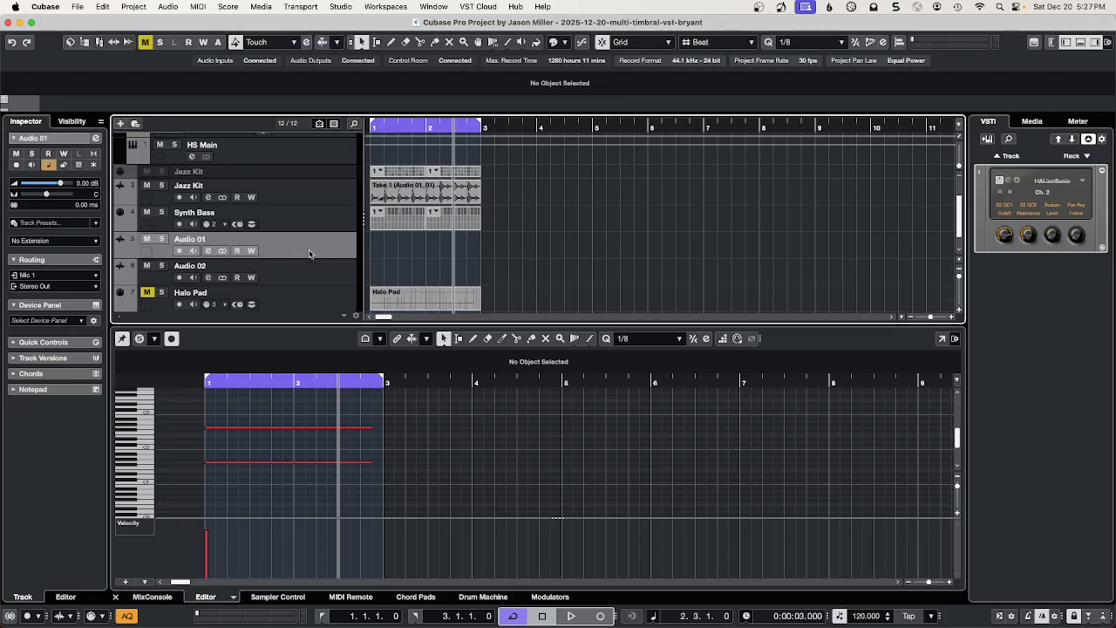
double_click(182, 238)
text(S)
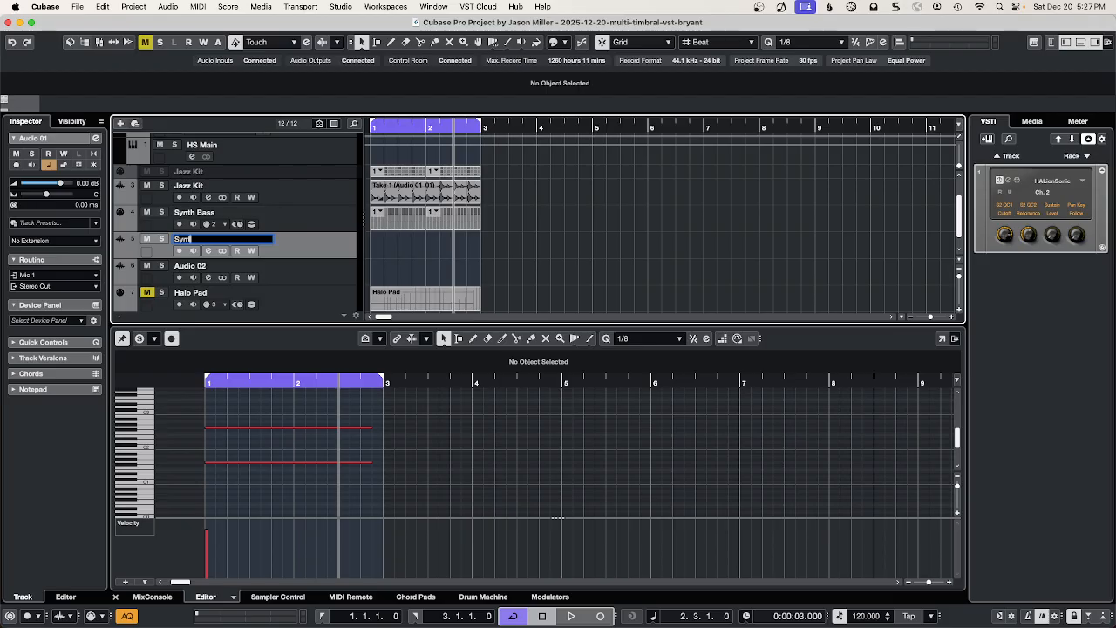
text(ynth Bass)
key(Return)
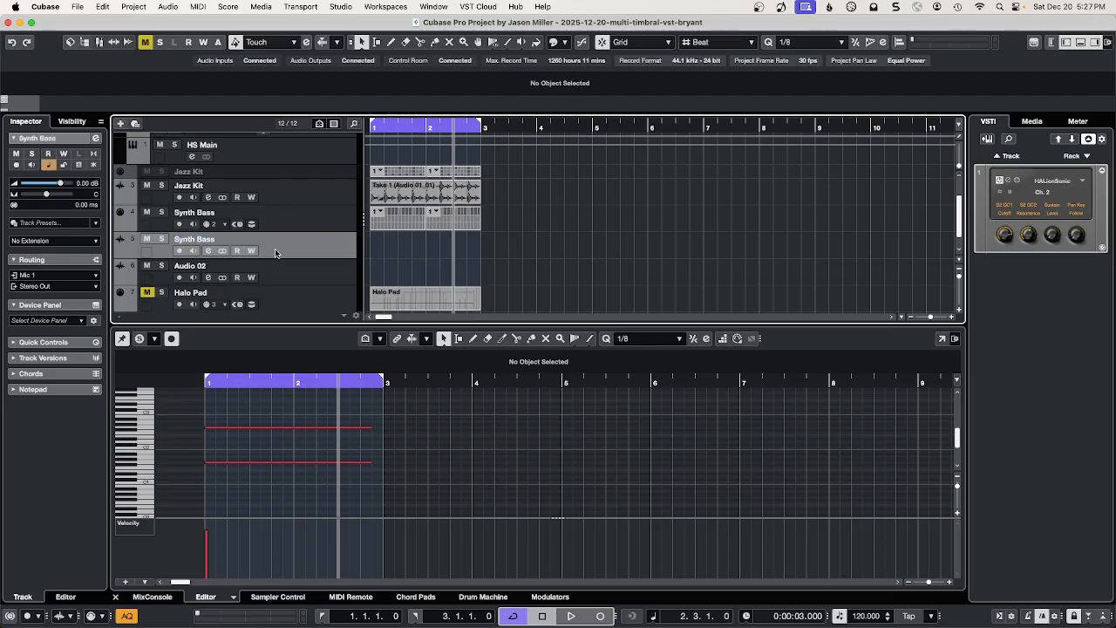
- Rename the second new audio track Halo Pad and move it below the Halo Pad MIDI track
double_click(188, 266)
text(Halo)
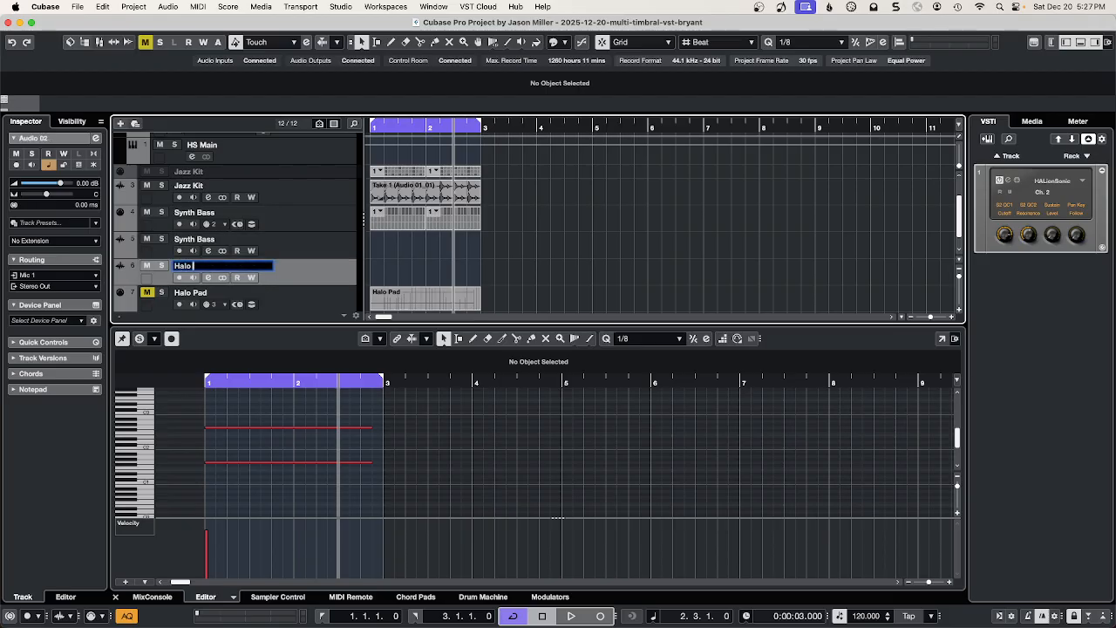
text( Pad)
key(Return)
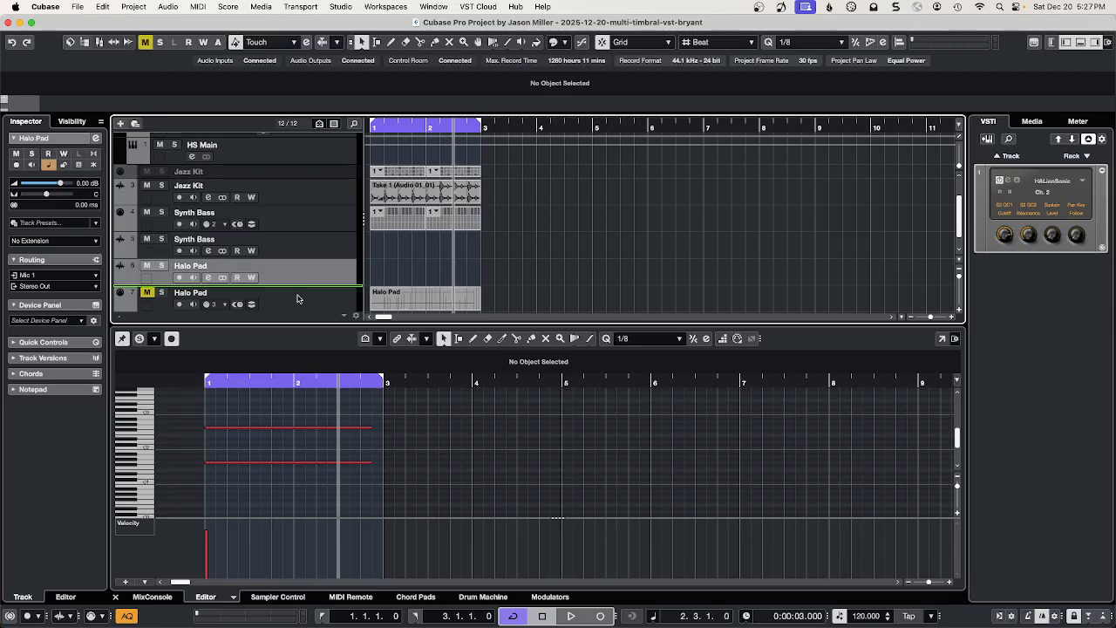
drag(297, 299, 298, 309)
drag(314, 179, 314, 276)
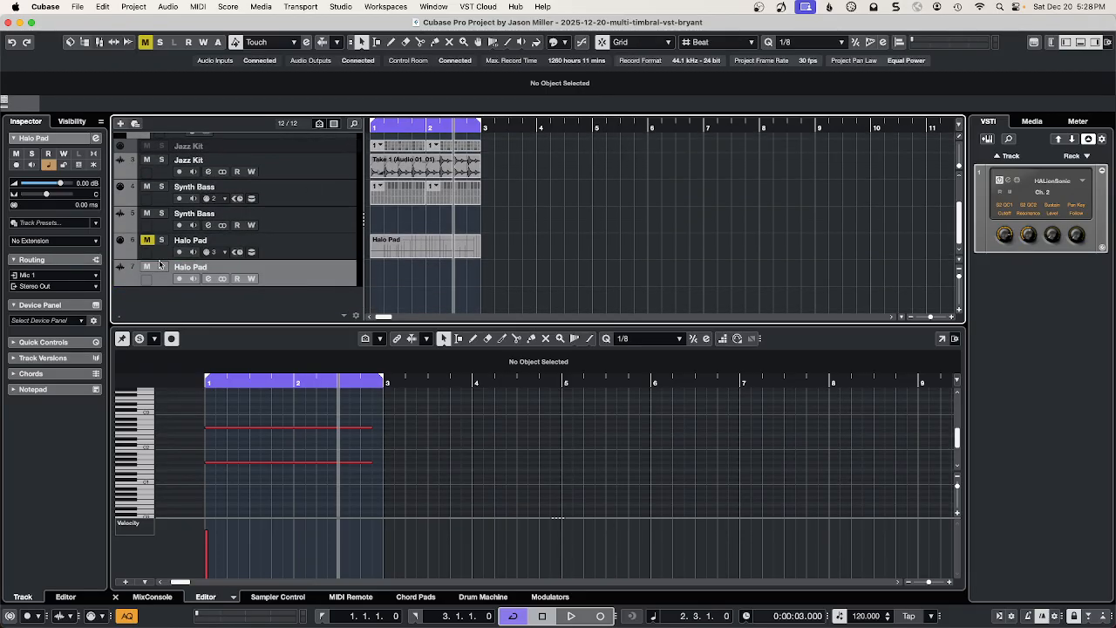
- Set the input of both the Synth Bass and Halo Pad audio tracks to HS Main
click(327, 224)
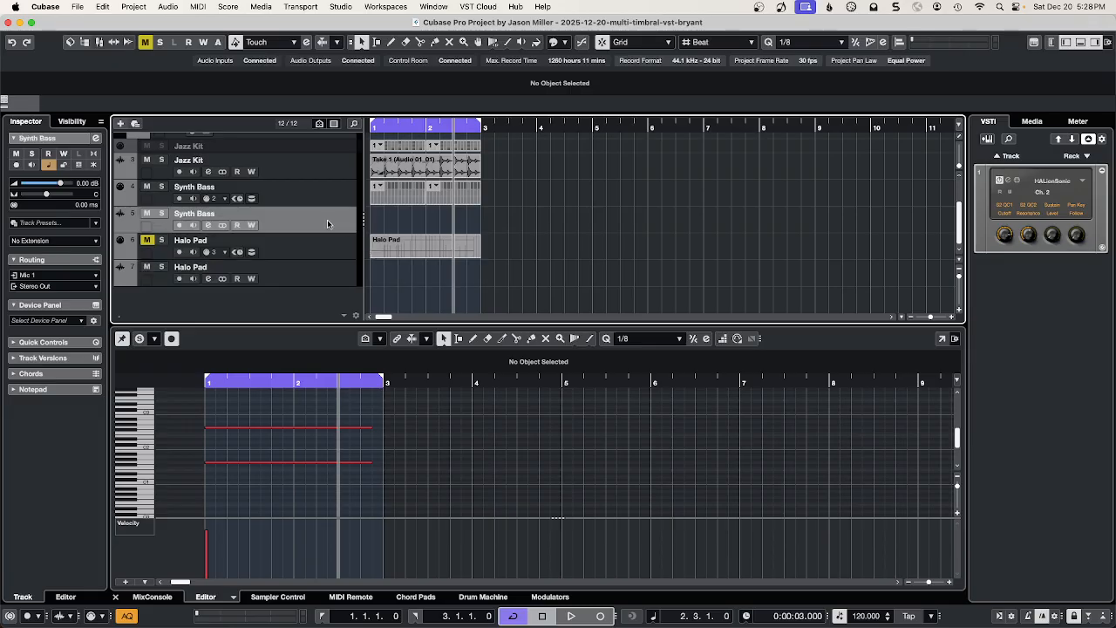
click(28, 278)
click(61, 567)
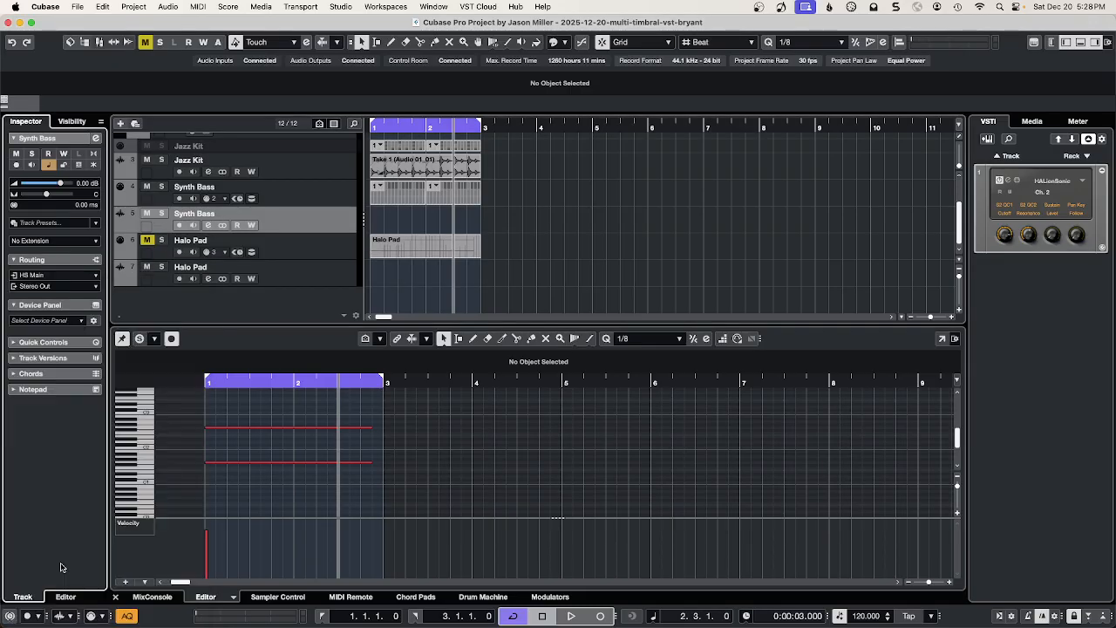
click(324, 274)
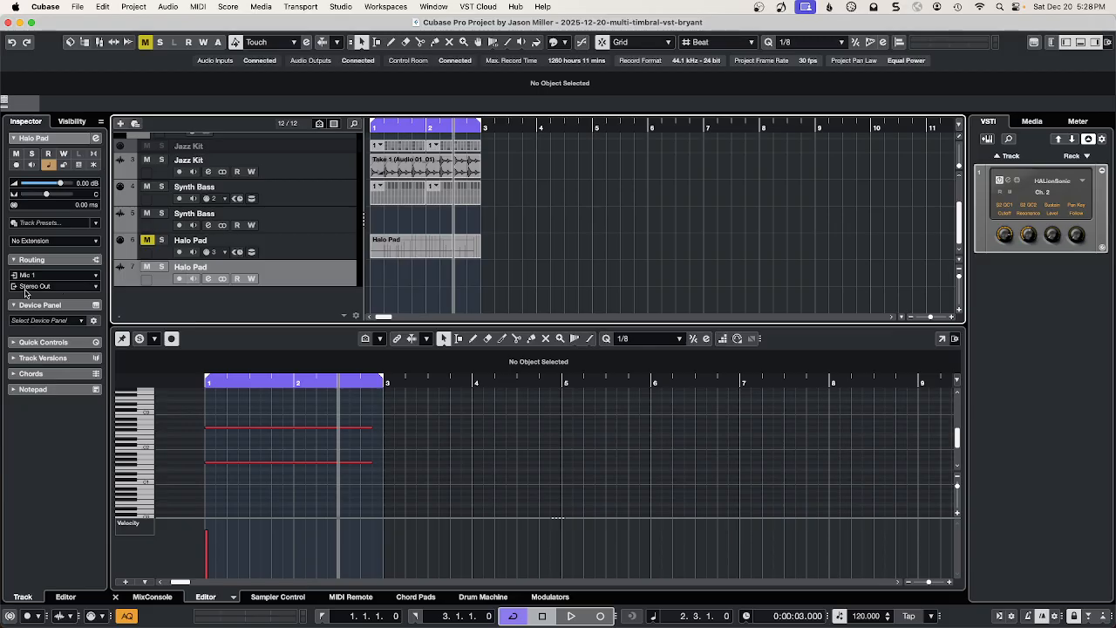
click(35, 277)
click(91, 566)
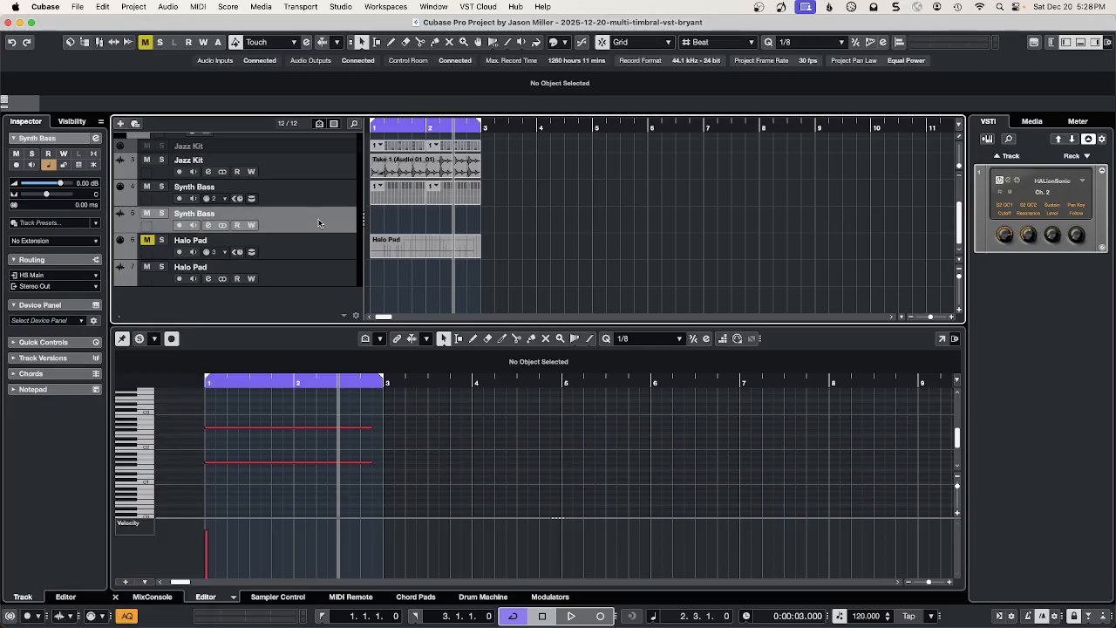
- Arm only the Synth Bass audio track for recording, leaving its MIDI track disarmed, and mute the Jazz Kit audio track
click(320, 225)
click(180, 225)
click(147, 161)
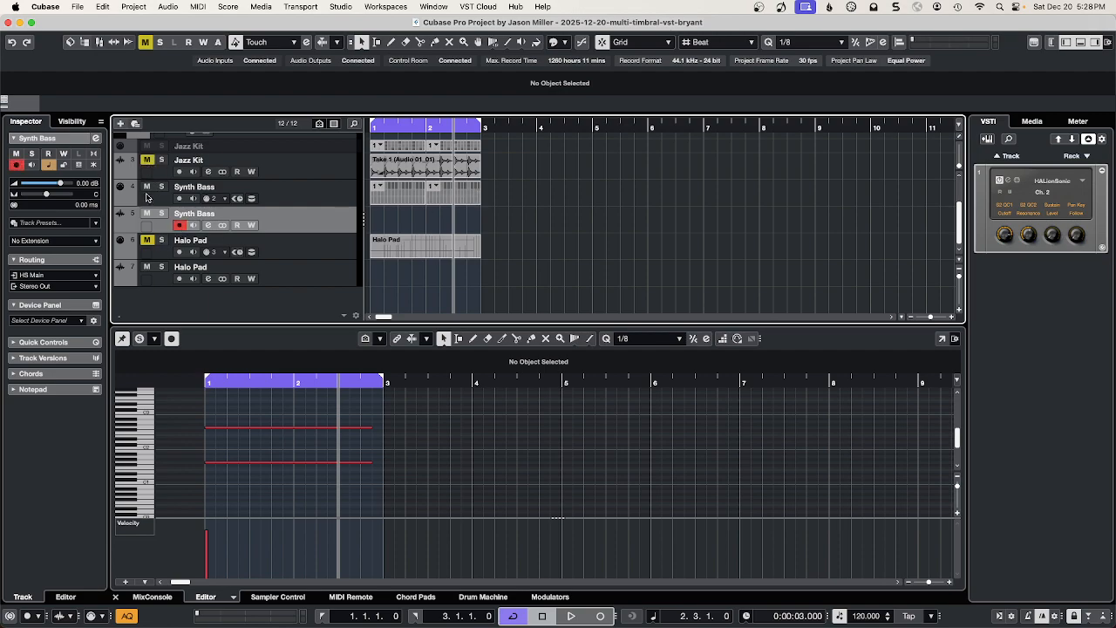
click(316, 196)
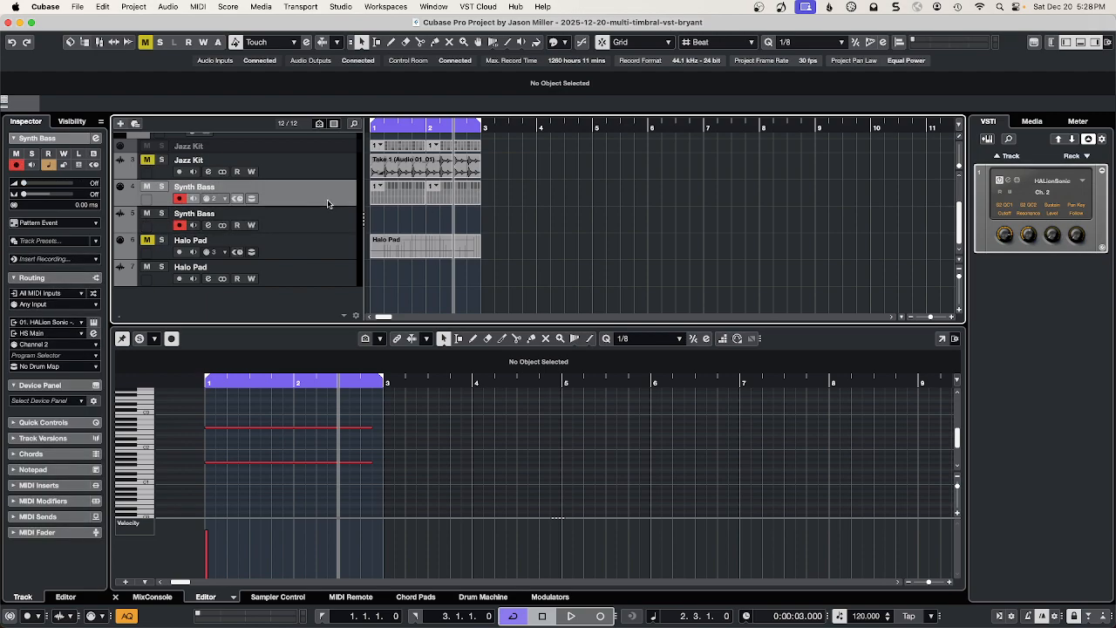
click(193, 198)
click(180, 198)
click(193, 197)
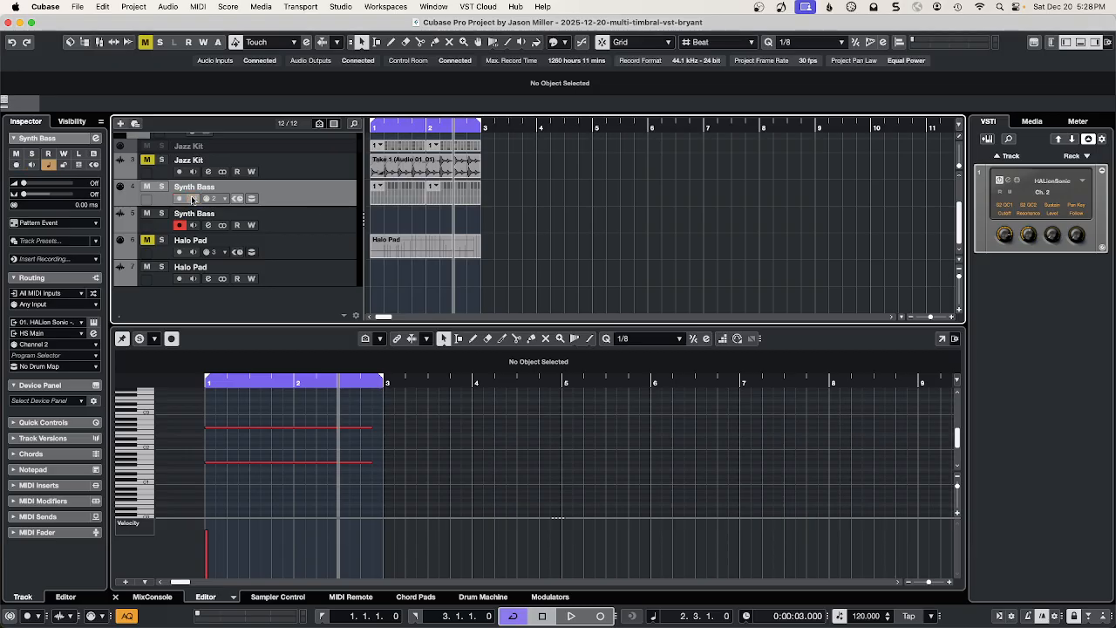
- Record the two-bar synth bass part onto the Synth Bass audio track from the project start
drag(391, 131, 370, 133)
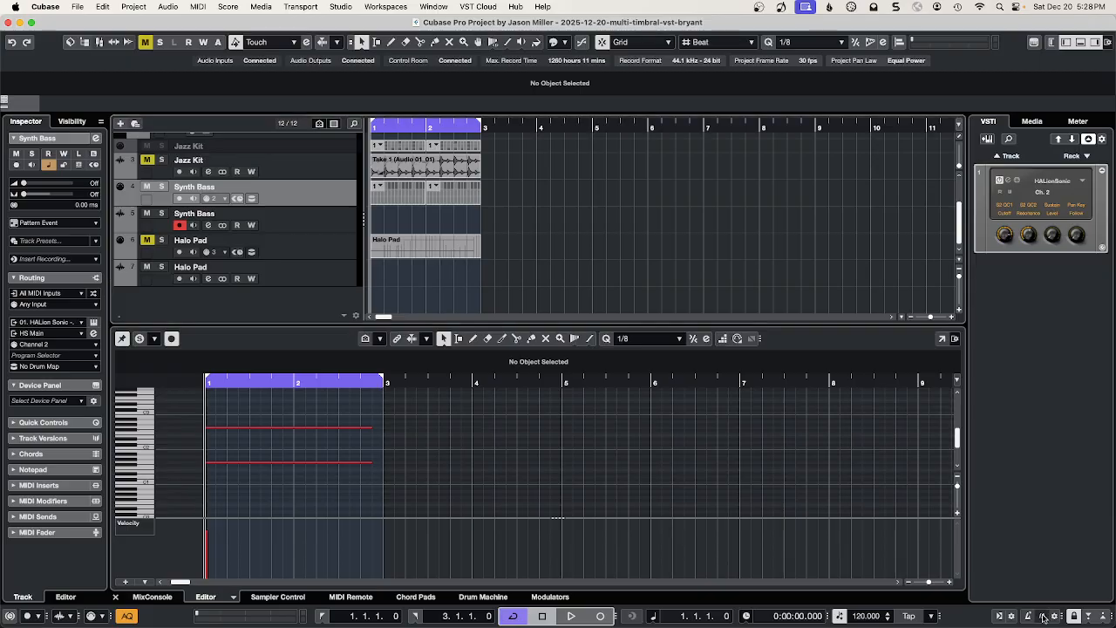
click(599, 616)
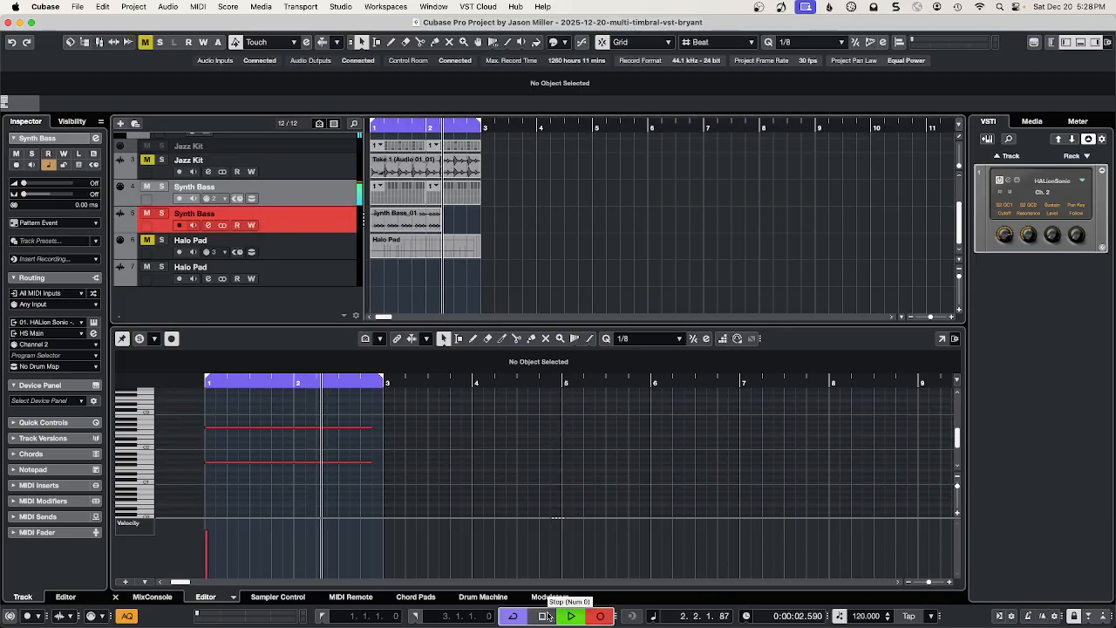
click(547, 616)
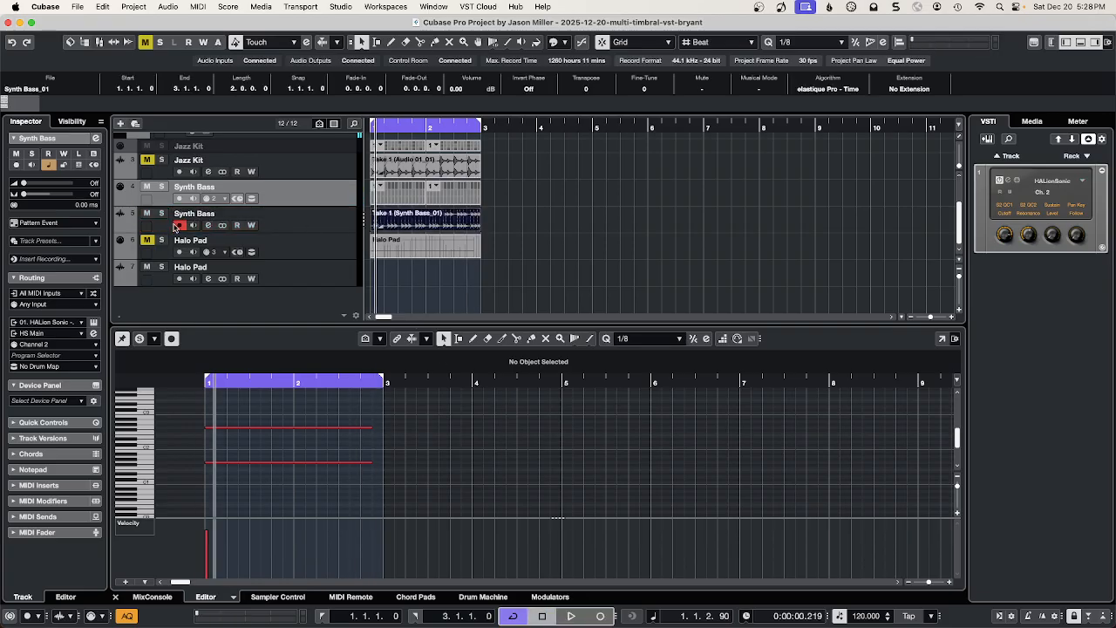
- Disable the Synth Bass MIDI track and shrink it to minimum height
right_click(292, 194)
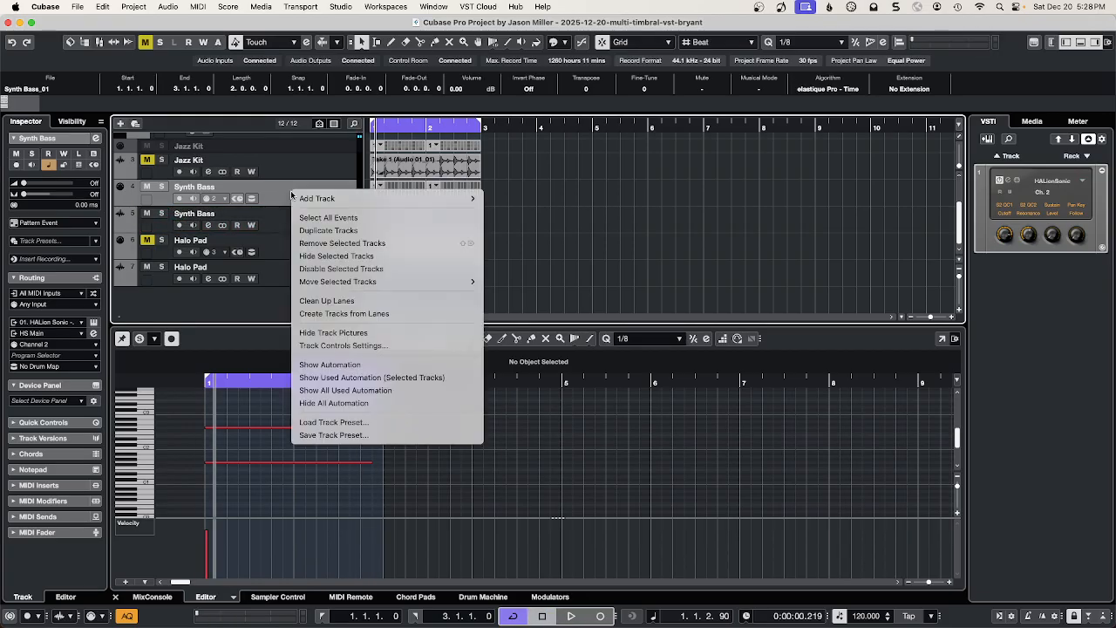
click(340, 268)
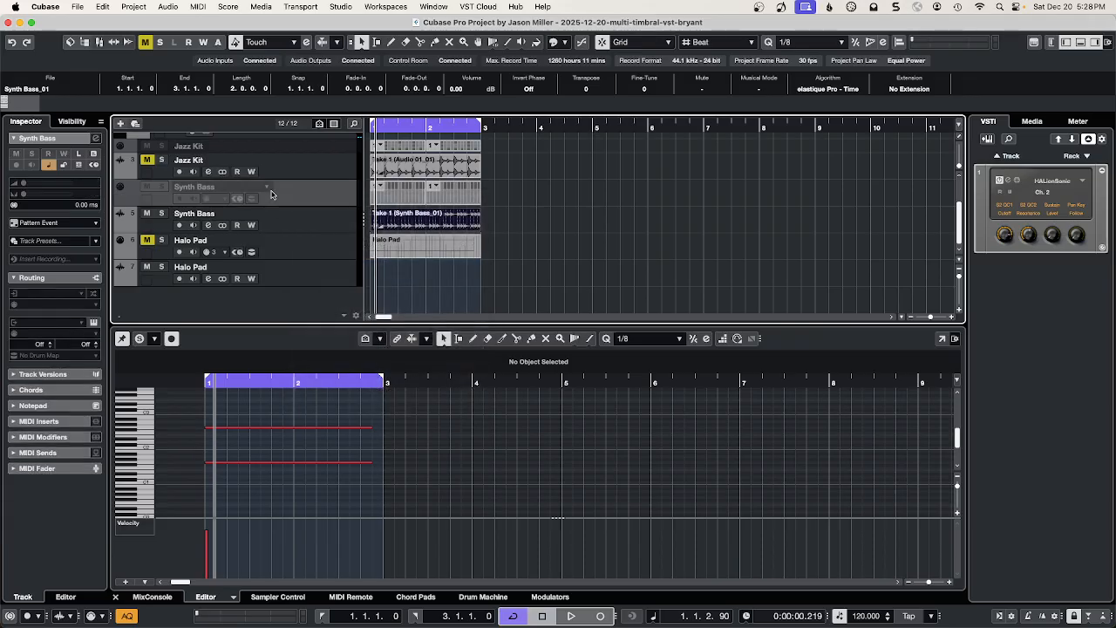
drag(308, 205, 308, 189)
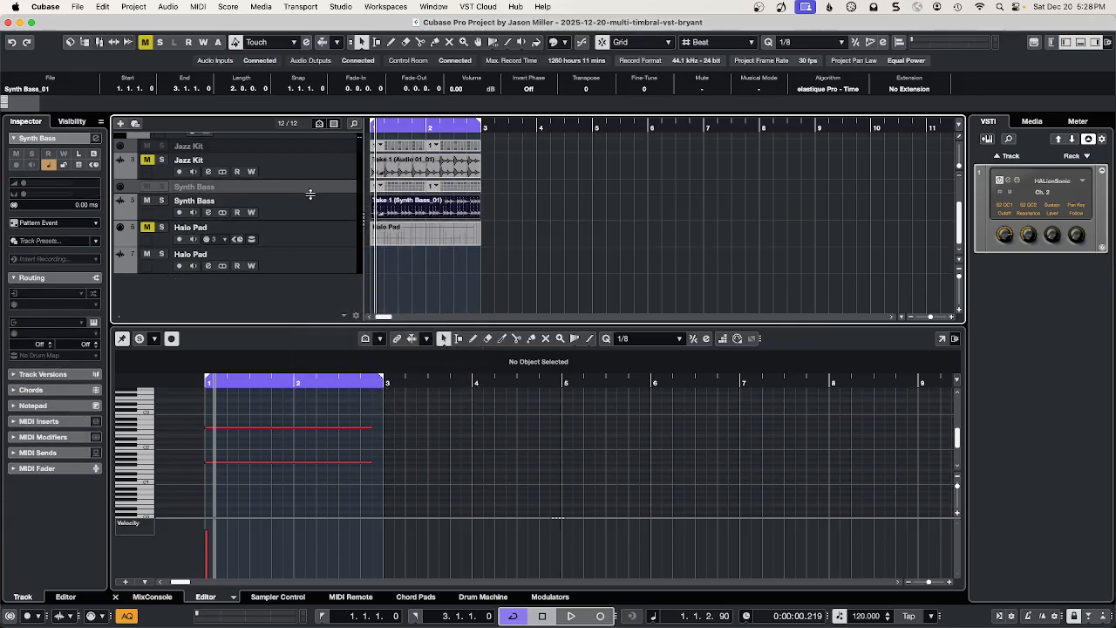
- Arm the Halo Pad audio track, then unmute the Halo Pad MIDI track and mute the Synth Bass audio track
click(331, 247)
click(311, 268)
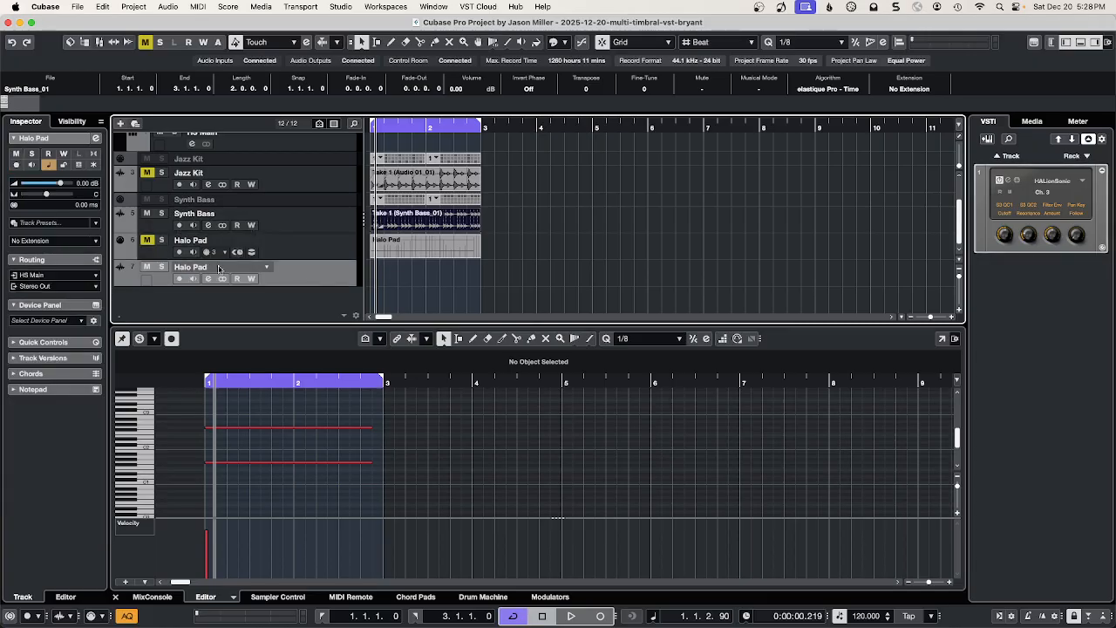
click(147, 241)
click(147, 213)
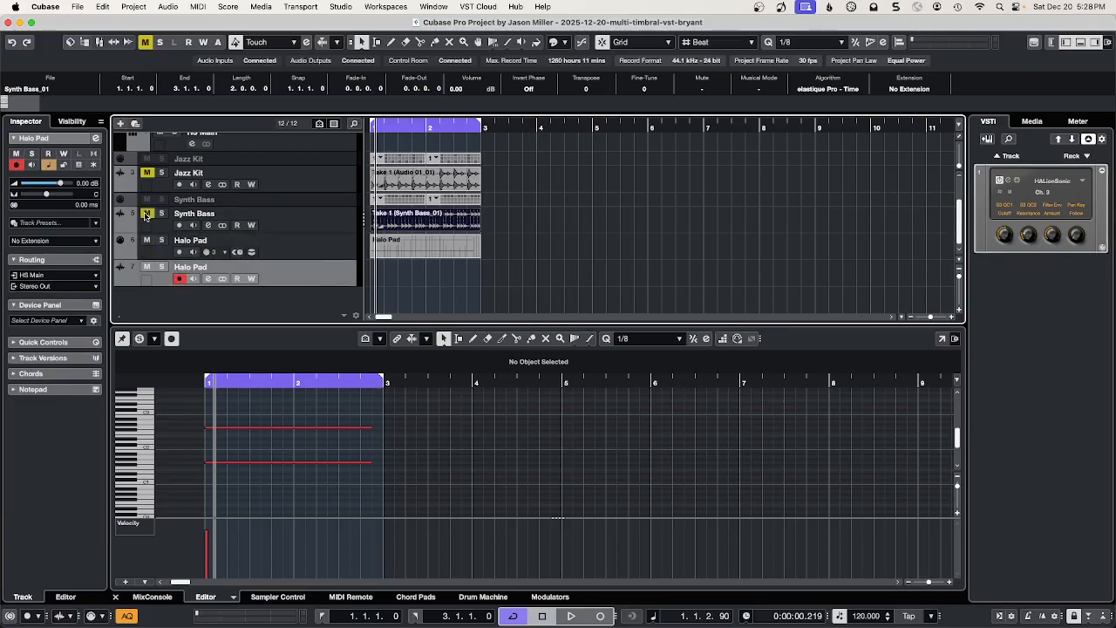
click(301, 248)
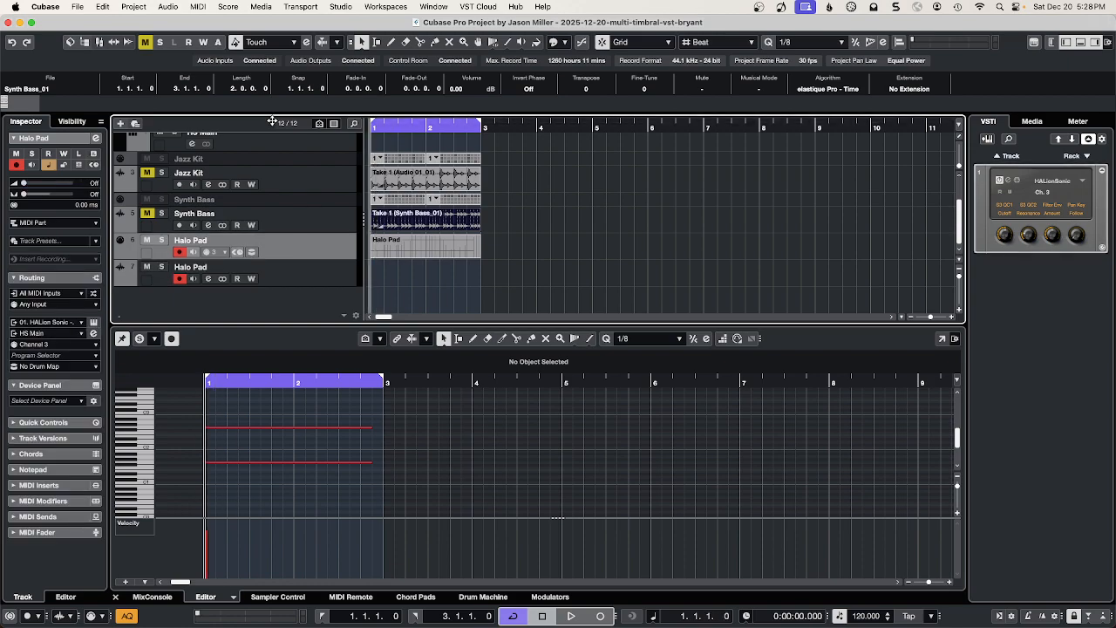
- Record the two-bar pad part onto the Halo Pad audio track and disarm both Halo Pad tracks
click(601, 617)
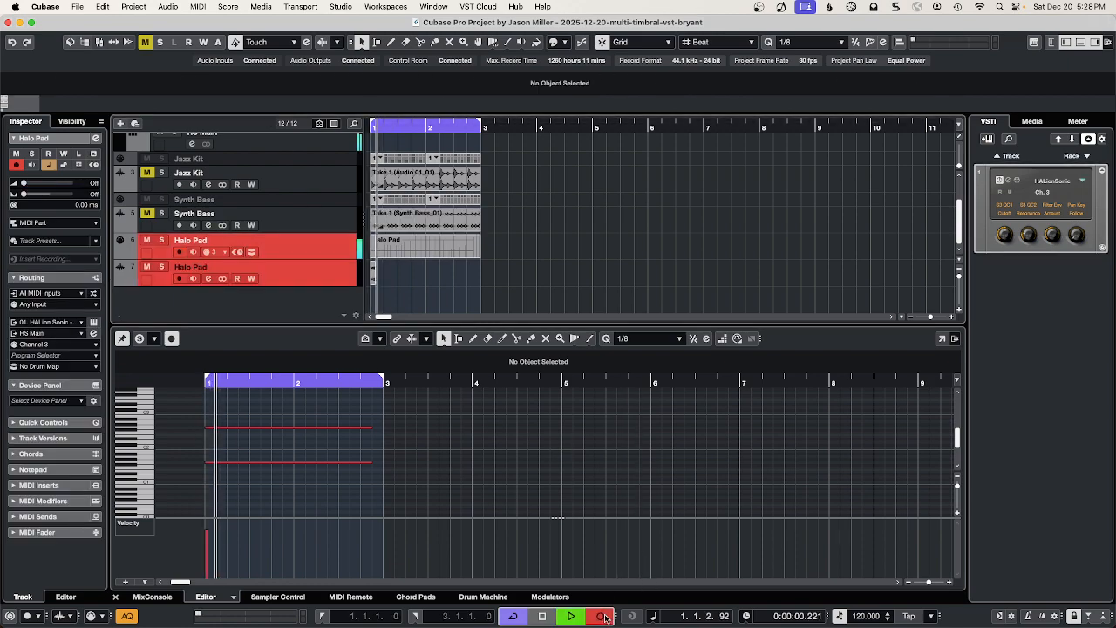
click(544, 617)
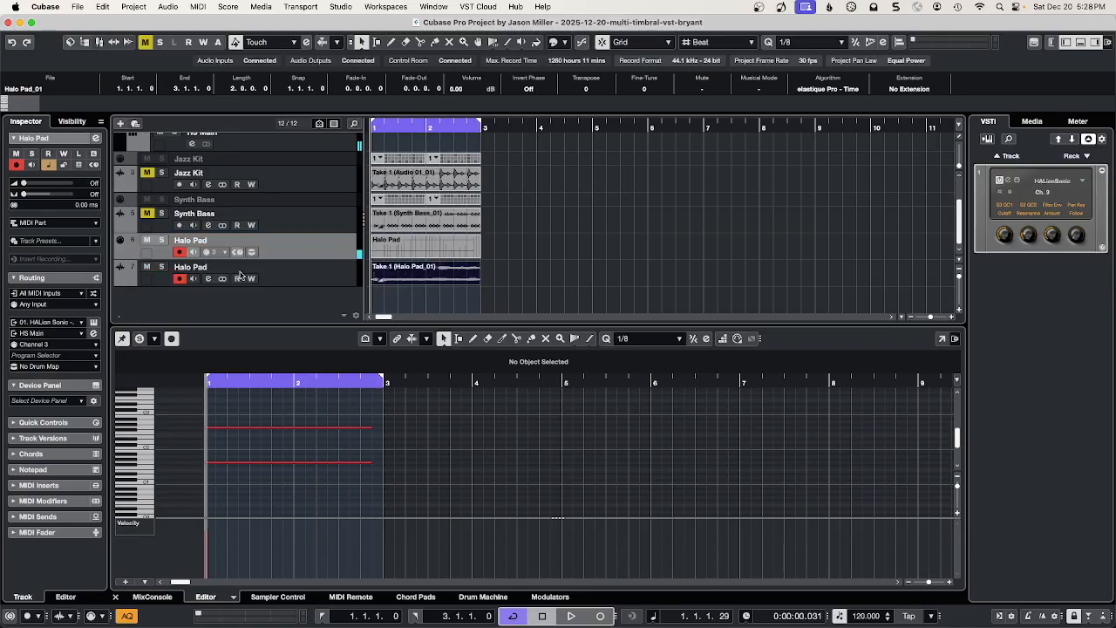
click(179, 278)
click(180, 252)
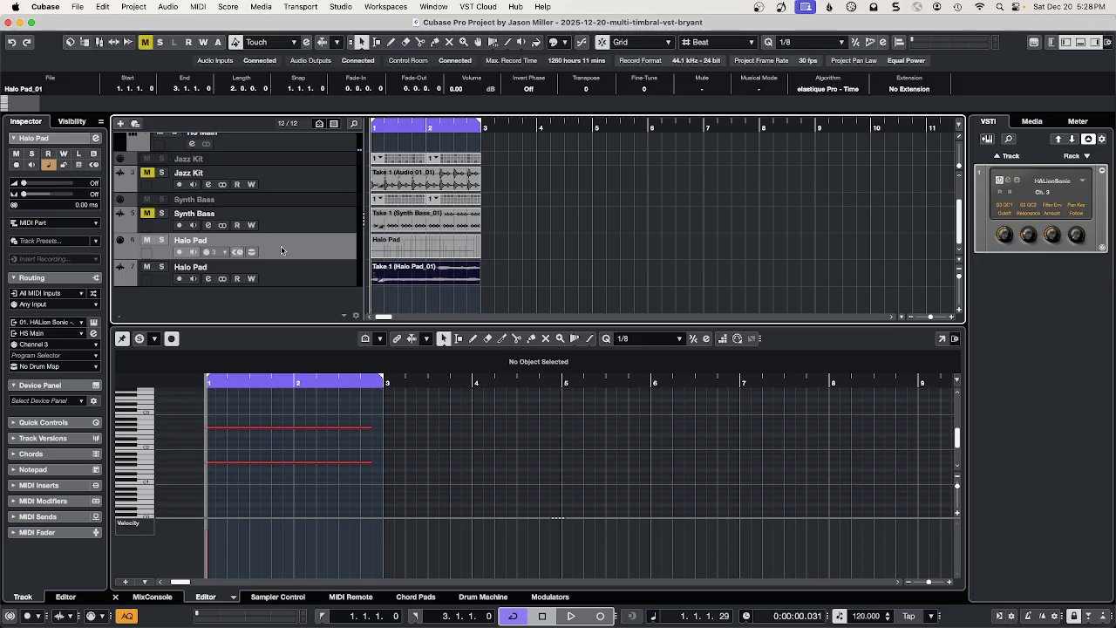
- Disable and shrink the Halo Pad MIDI track, and unmute the Synth Bass and Jazz Kit audio tracks
right_click(281, 251)
click(349, 316)
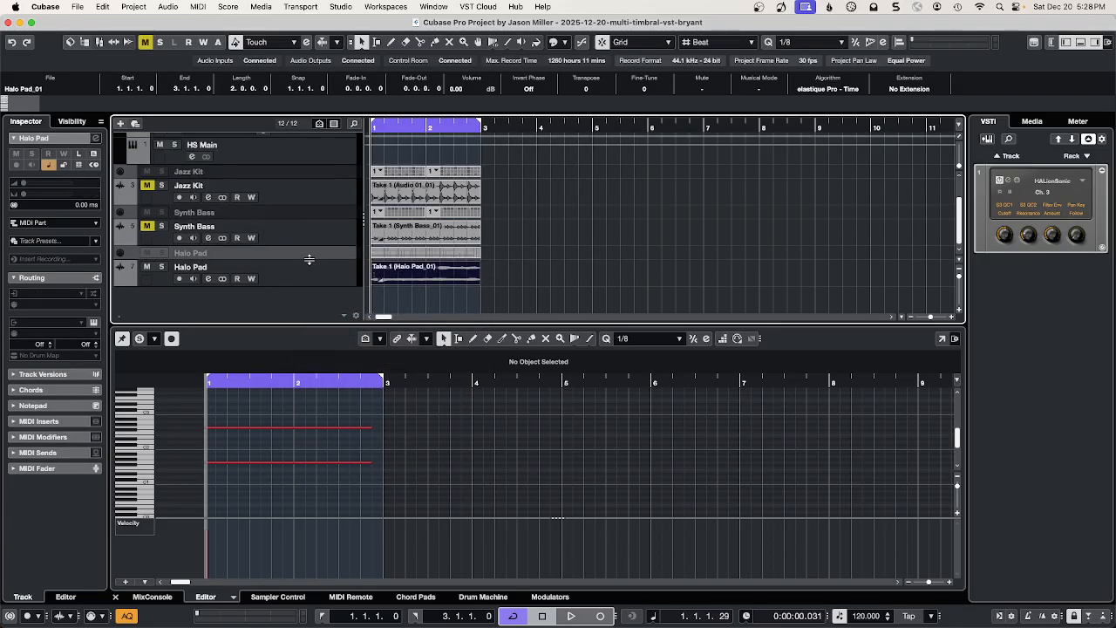
click(146, 226)
click(147, 185)
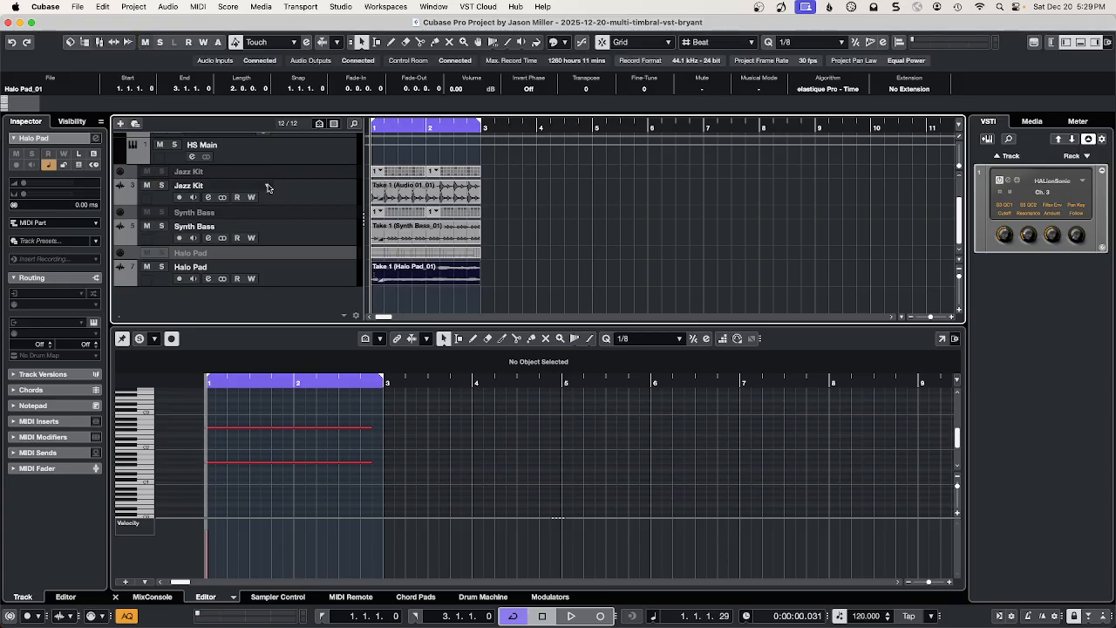
- Return to the project start and deactivate the HALion Sonic rack instrument
click(395, 130)
key(period)
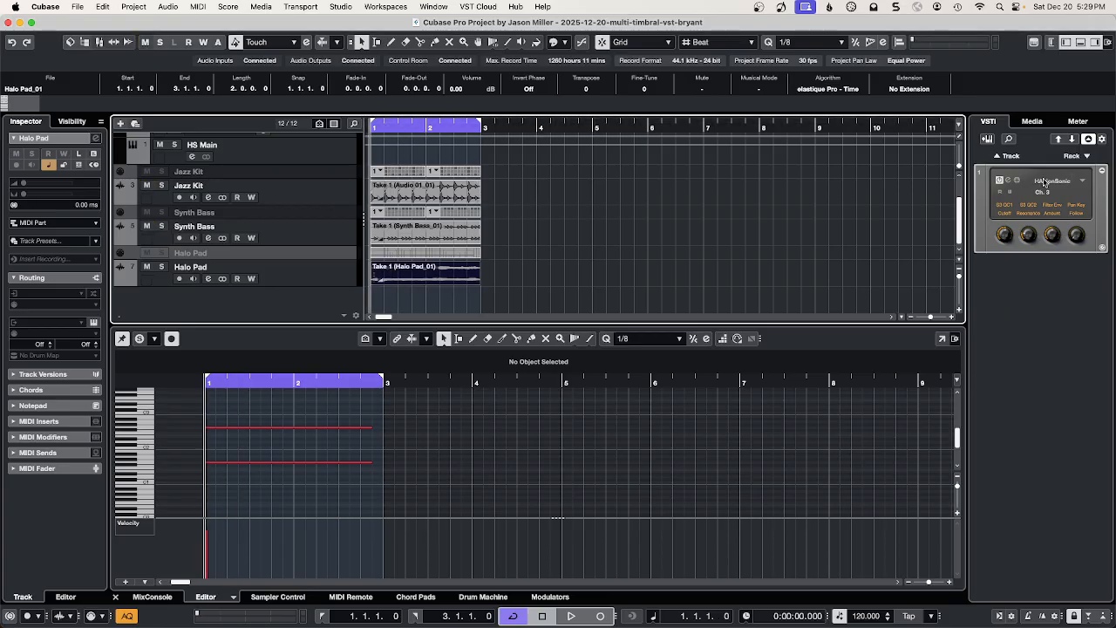
click(1000, 181)
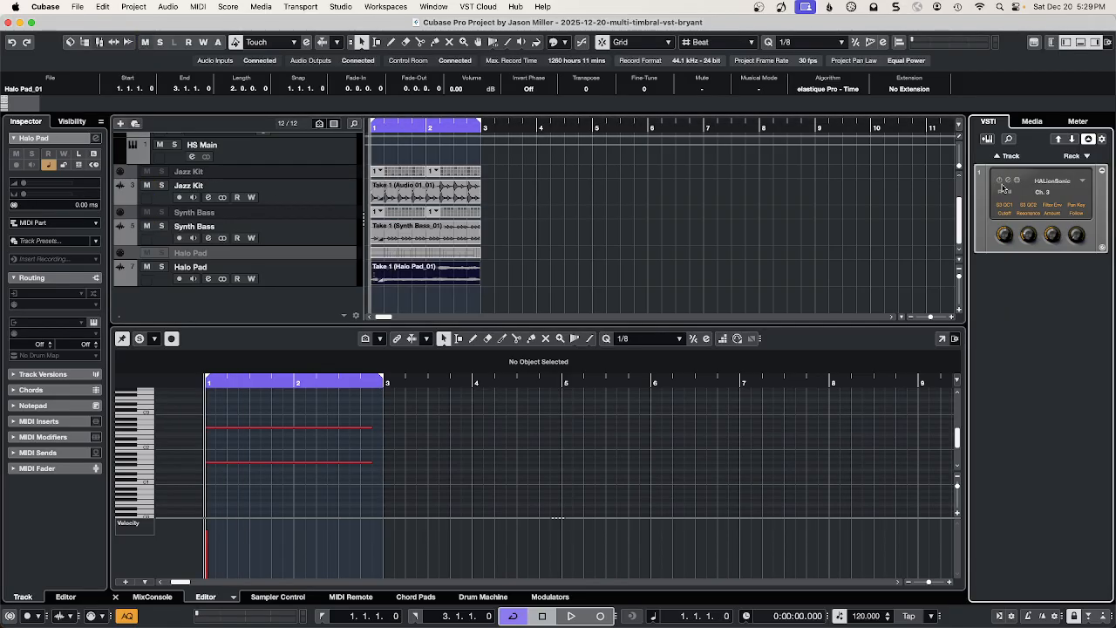
- Play back the two-bar loop from the recorded audio tracks and stop it
click(397, 126)
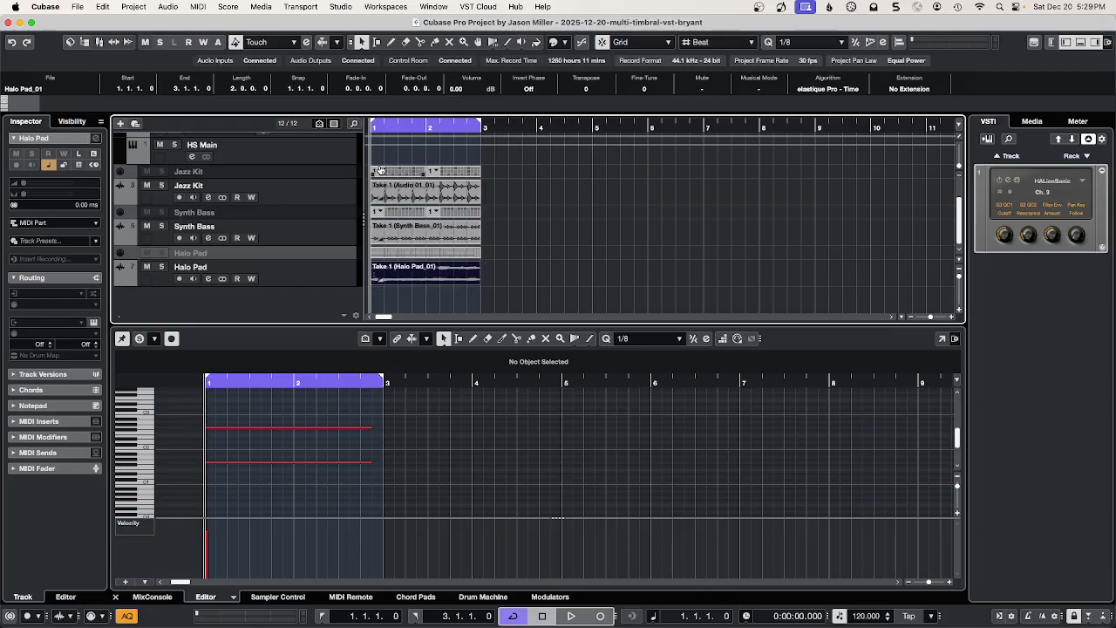
key(space)
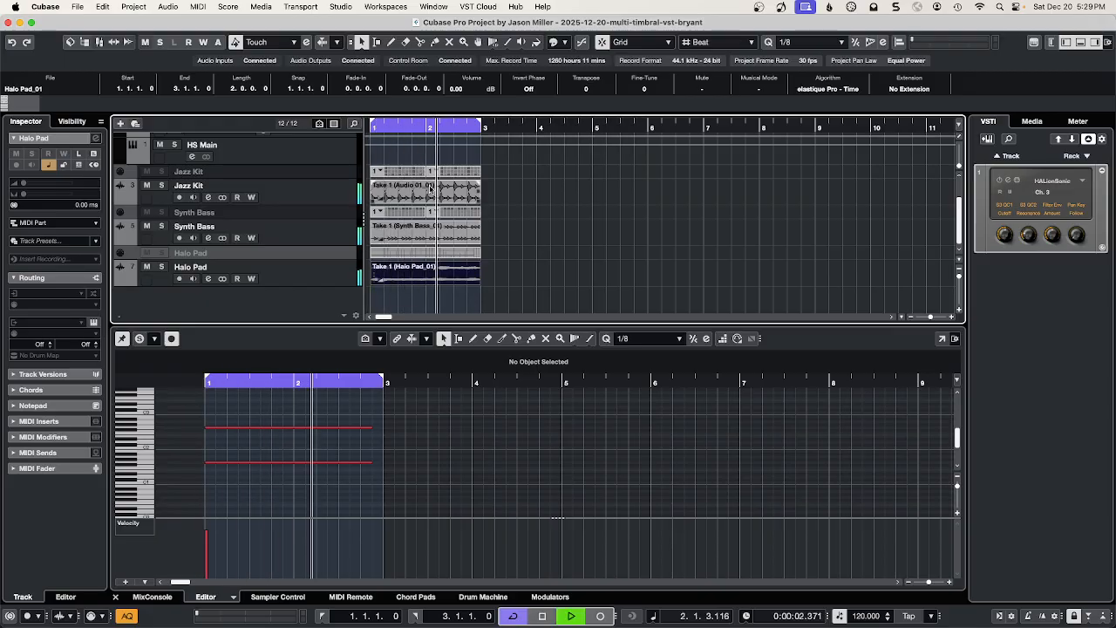
key(space)
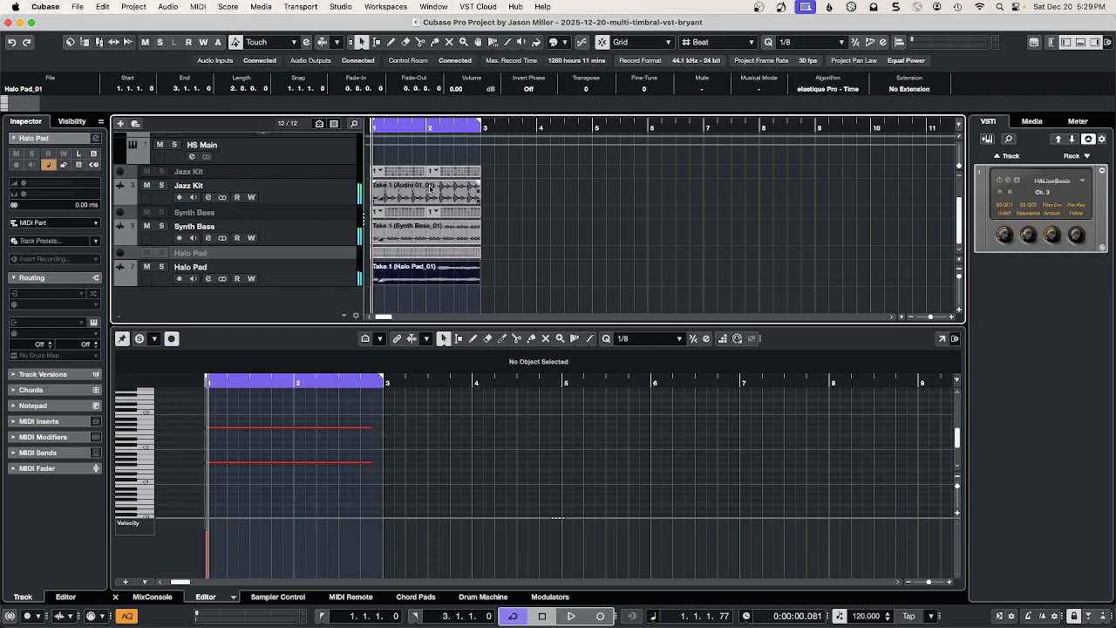